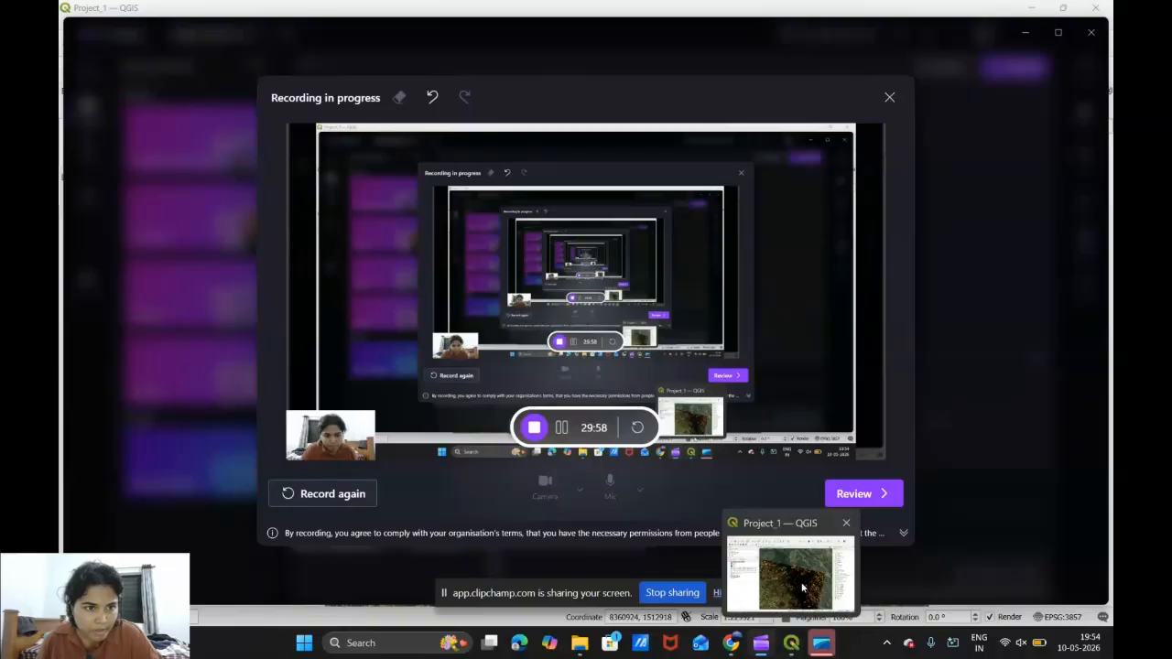
# Switch to the Project_1 window in QGIS and view the HCMGIS plugin's options
pyautogui.click(802, 587)
pyautogui.scroll(-2, 620, 358)
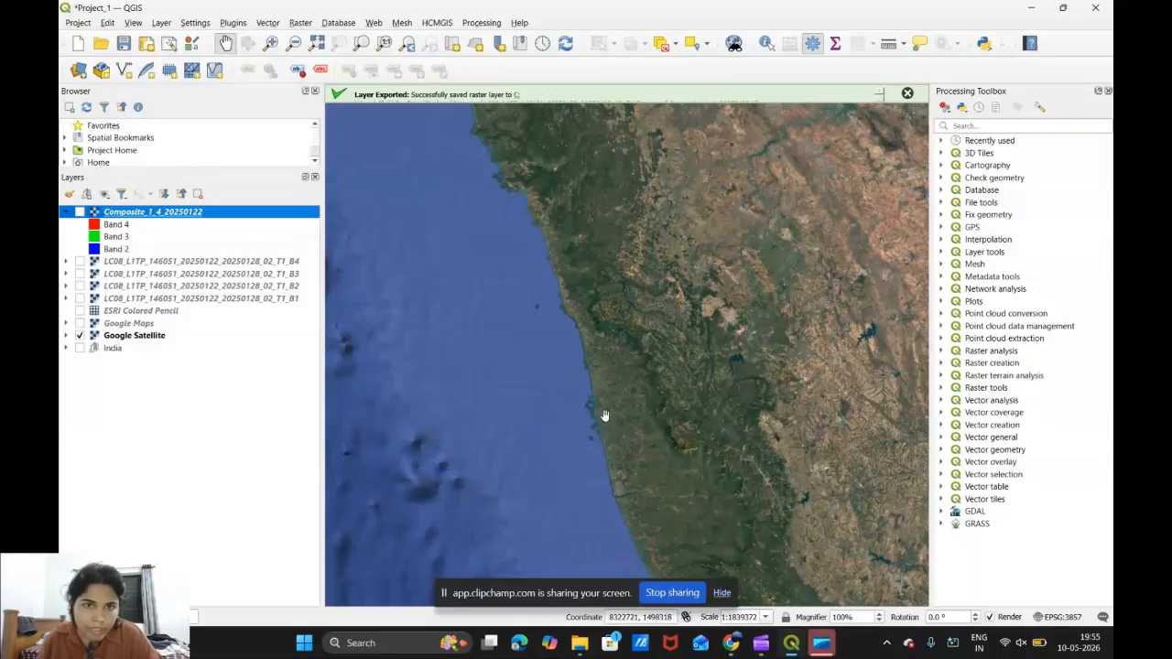
pyautogui.click(435, 22)
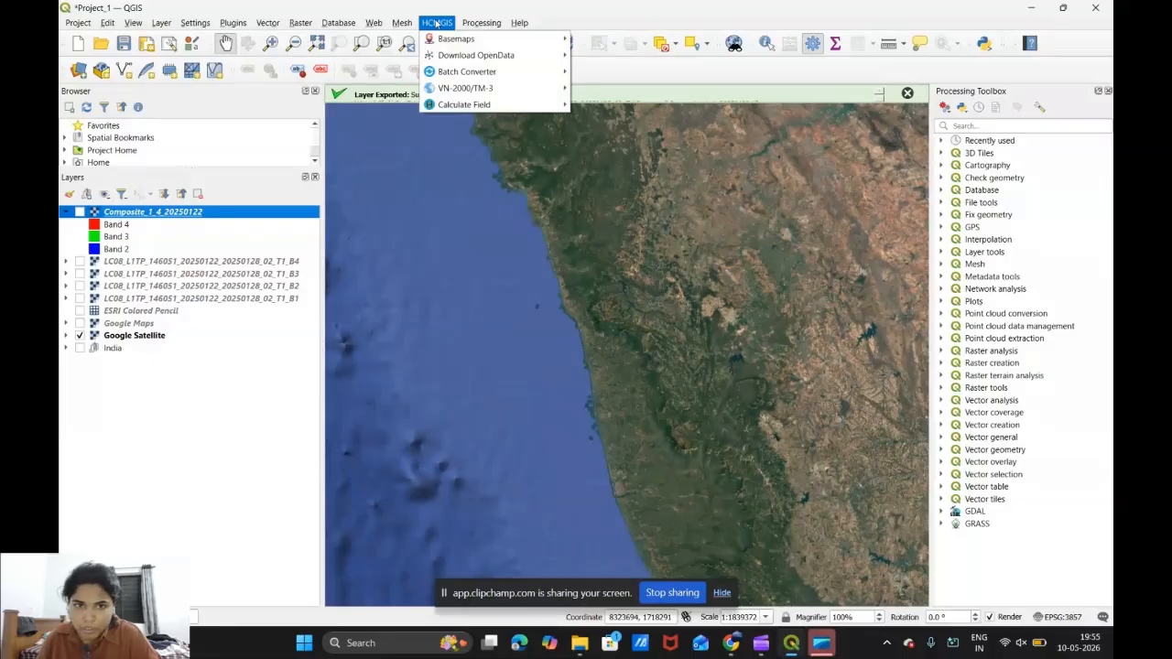
pyautogui.moveTo(448, 40)
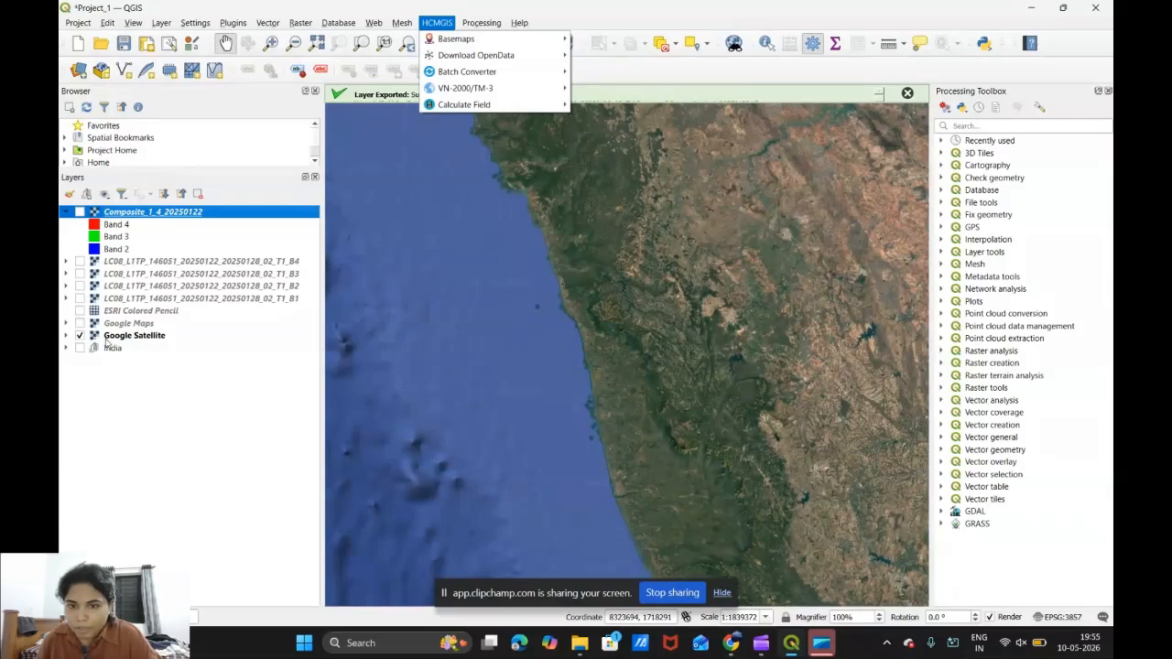
# Show the Landsat B4 and B3 band layers over the satellite imagery briefly, then hide both
pyautogui.click(80, 261)
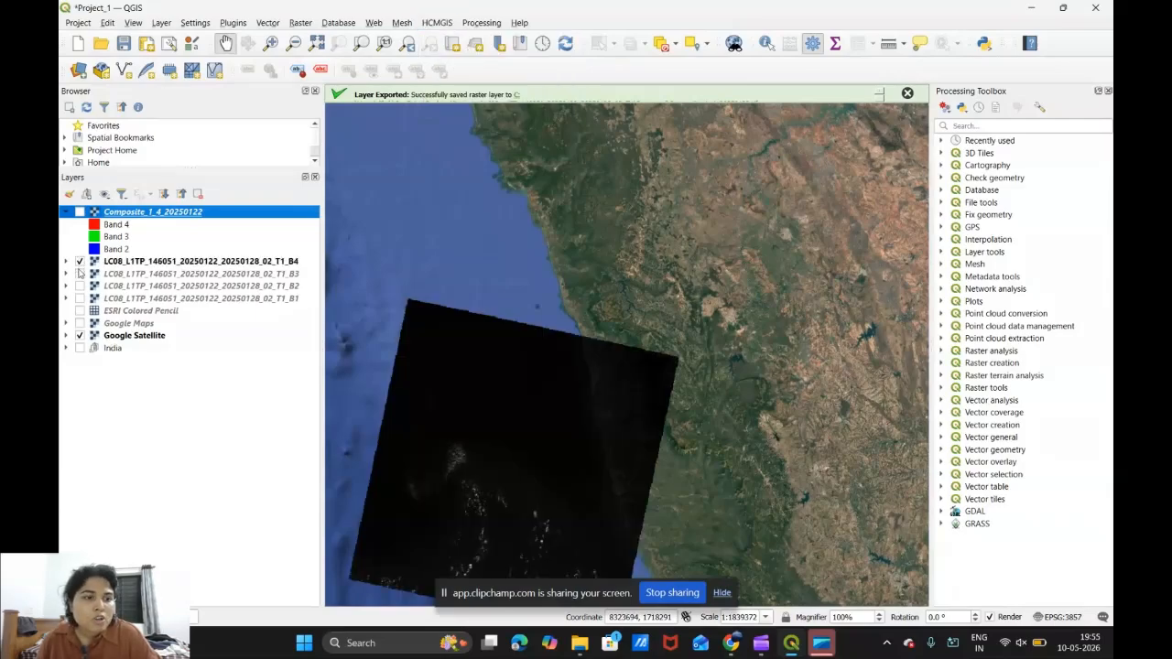
pyautogui.click(80, 273)
pyautogui.click(79, 261)
pyautogui.click(79, 274)
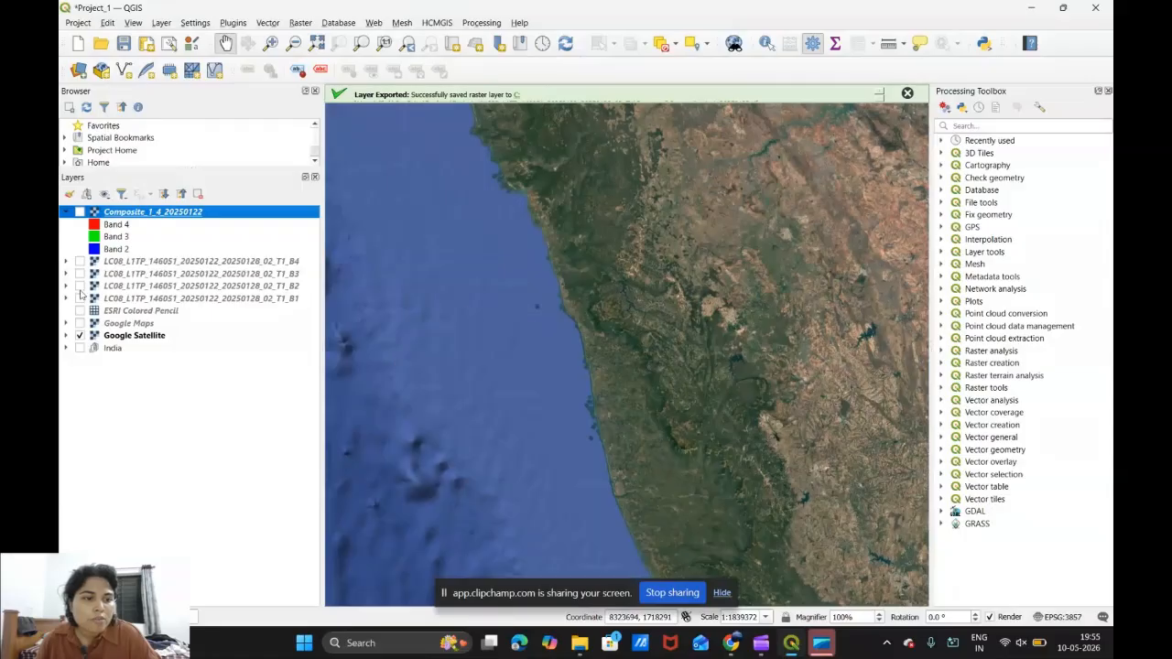
# Move the Google Satellite layer to the top of the layer order, above Composite_1_4_20250122
pyautogui.click(126, 338)
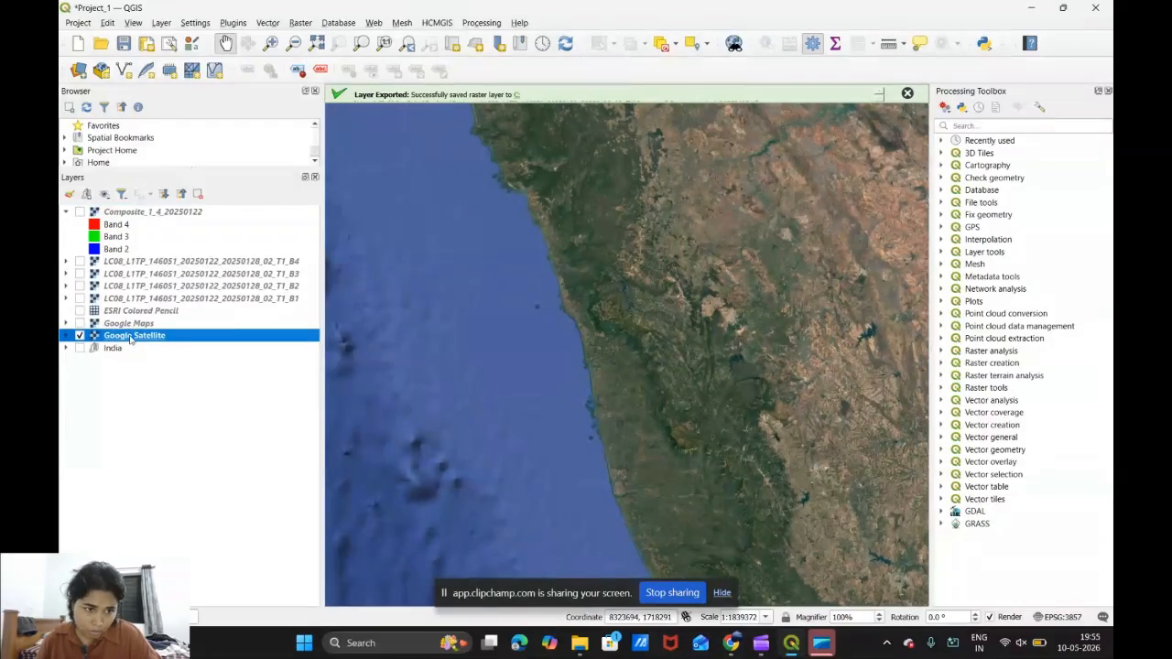
pyautogui.moveTo(131, 338); pyautogui.dragTo(119, 216)
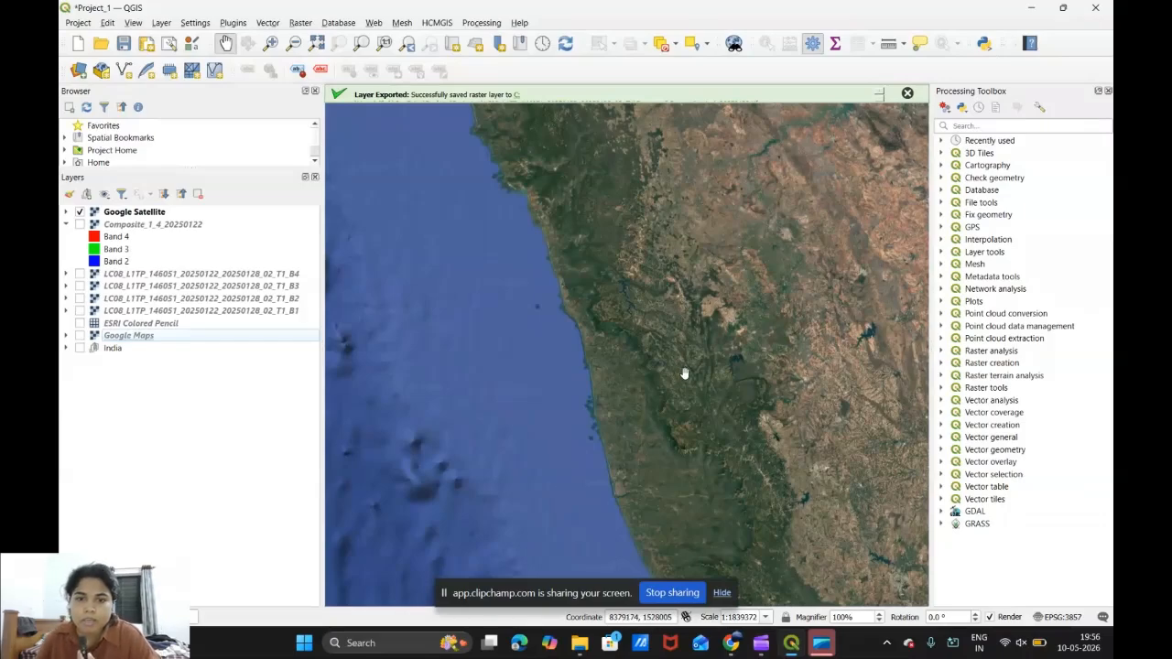
# Examine the dark elongated bands inland from the coast up close in the satellite imagery
pyautogui.moveTo(648, 287); pyautogui.dragTo(630, 275)
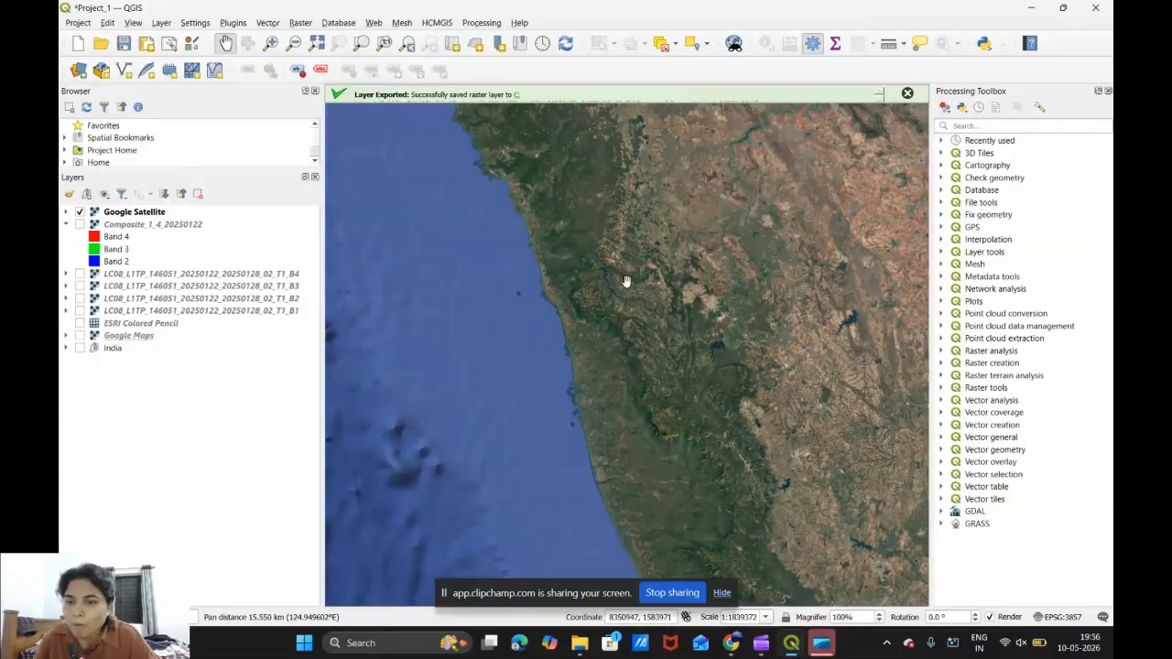
pyautogui.moveTo(739, 314); pyautogui.dragTo(604, 321)
pyautogui.scroll(3, 614, 296)
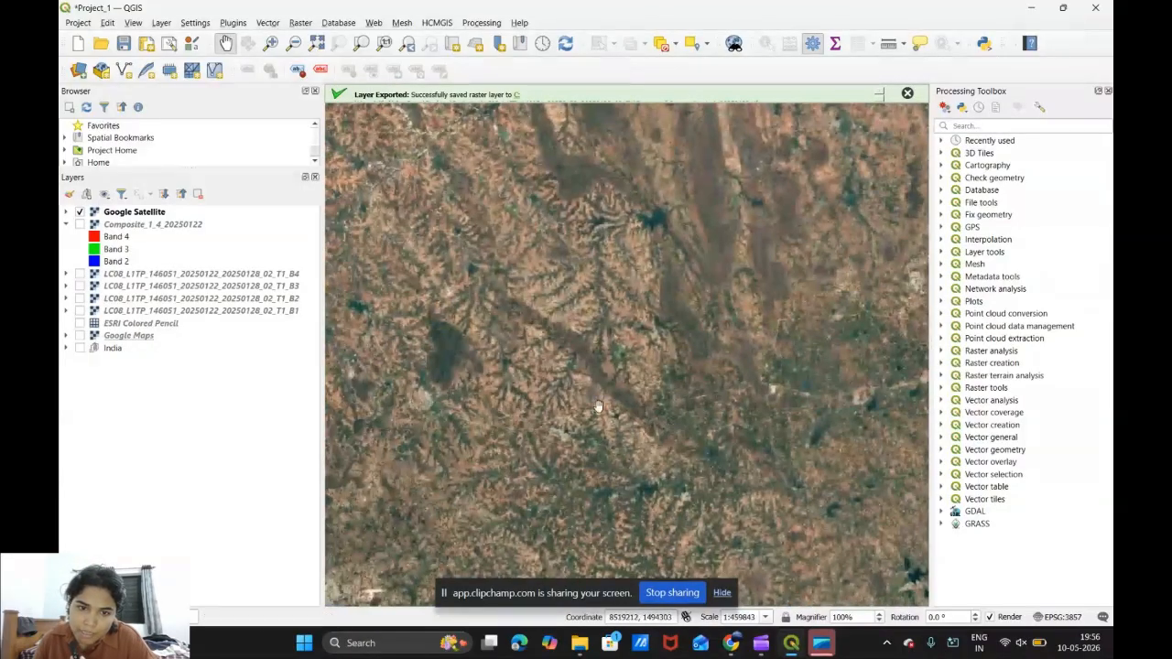
pyautogui.scroll(1, 586, 400)
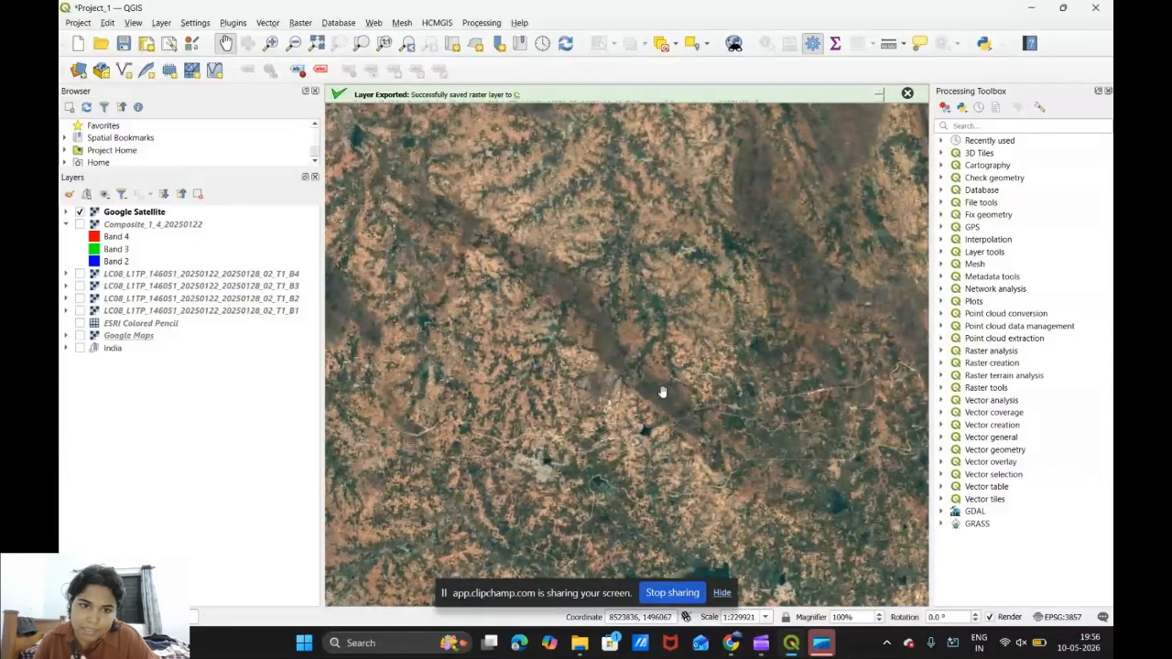
pyautogui.moveTo(430, 210); pyautogui.dragTo(558, 258)
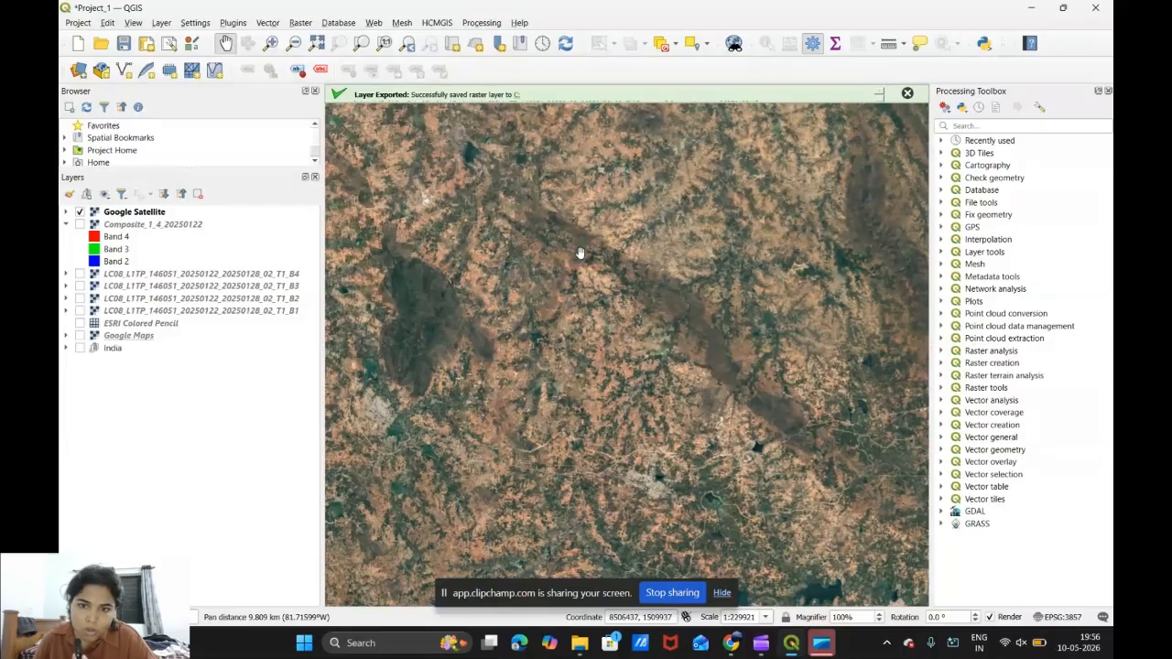
pyautogui.moveTo(704, 348); pyautogui.dragTo(599, 297)
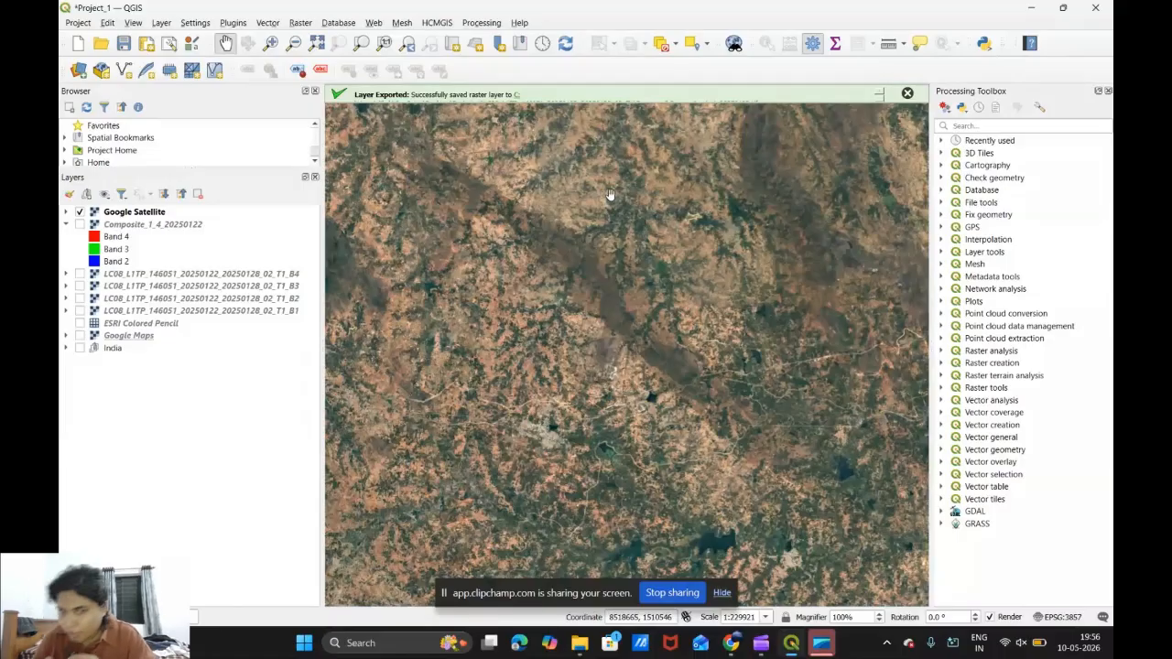
pyautogui.moveTo(577, 247); pyautogui.dragTo(608, 280)
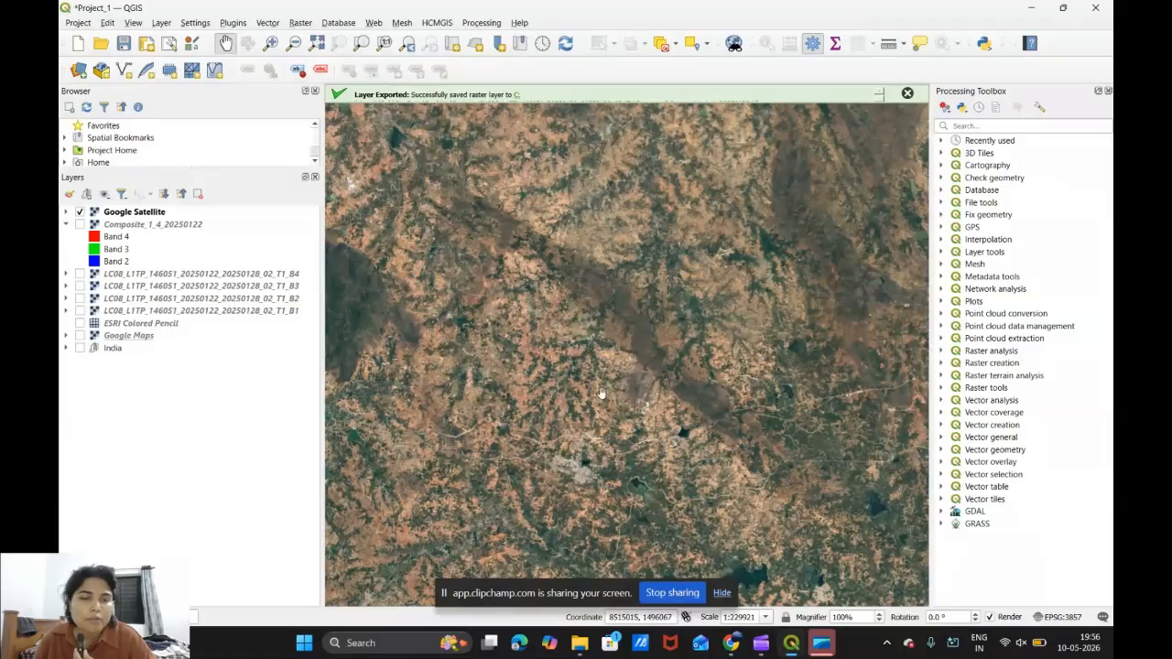
# Start creating a new shapefile layer and place its settings dialog over the map
pyautogui.click(160, 23)
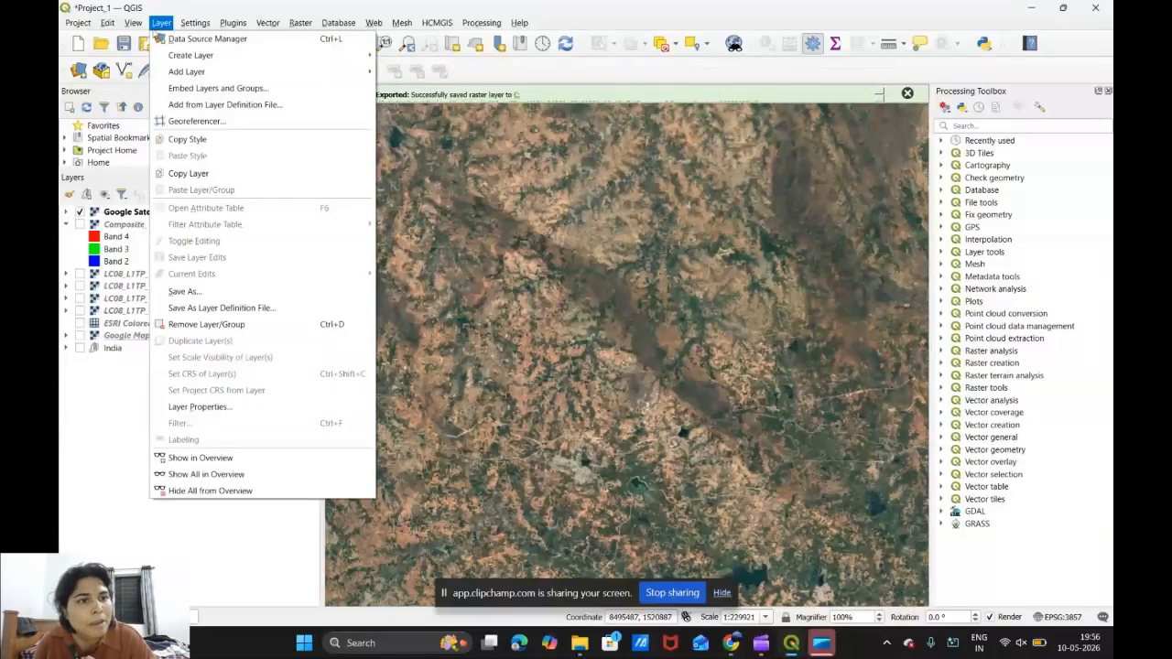
pyautogui.moveTo(177, 58)
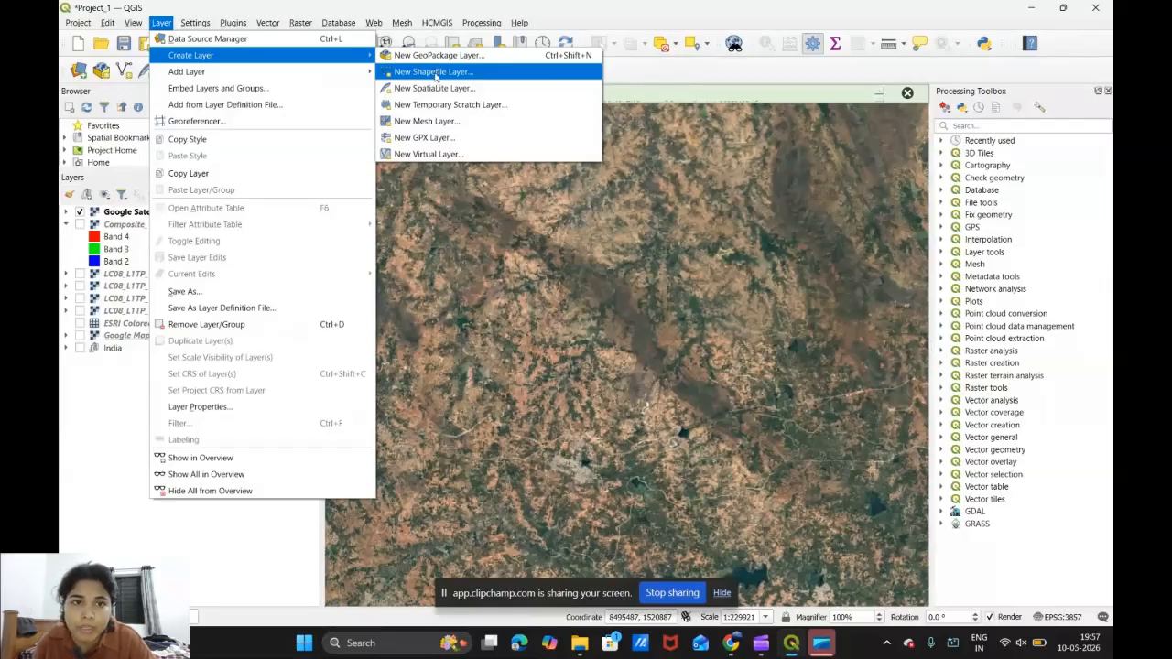
pyautogui.click(434, 72)
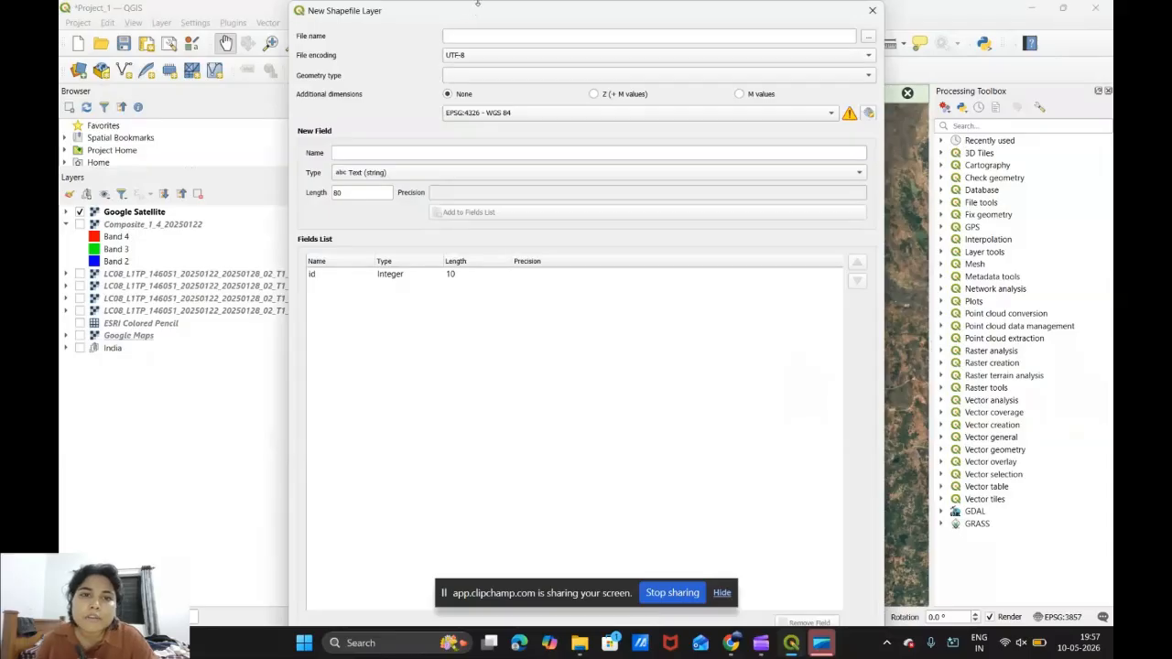
pyautogui.moveTo(477, 4); pyautogui.dragTo(600, 130)
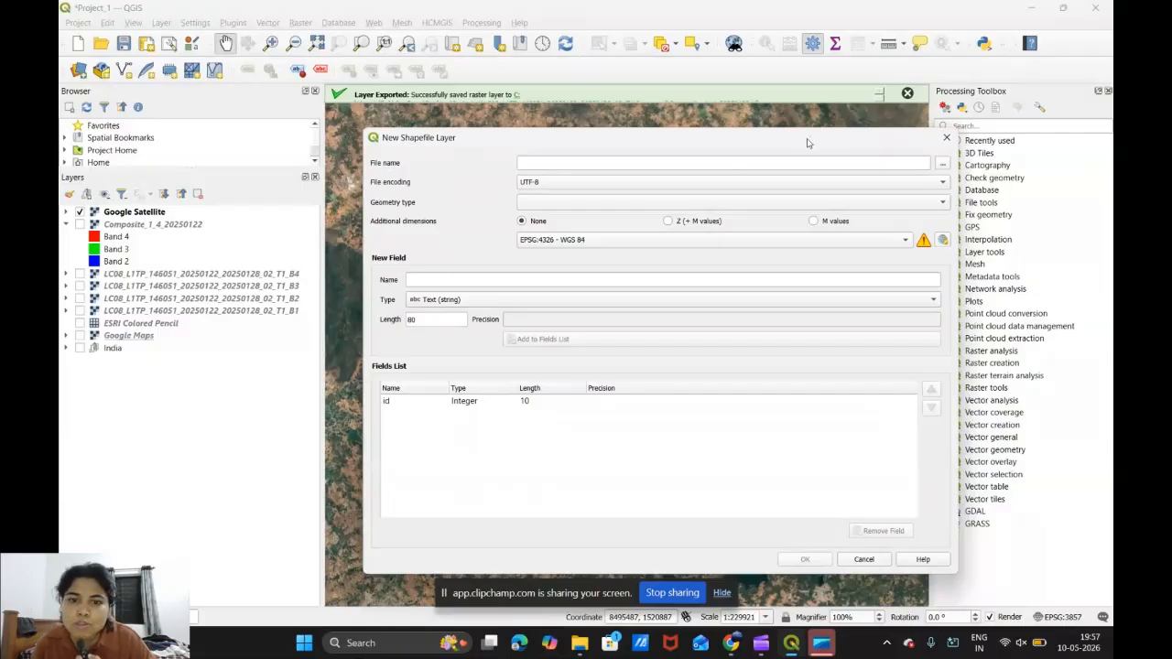
pyautogui.moveTo(805, 139); pyautogui.dragTo(429, 137)
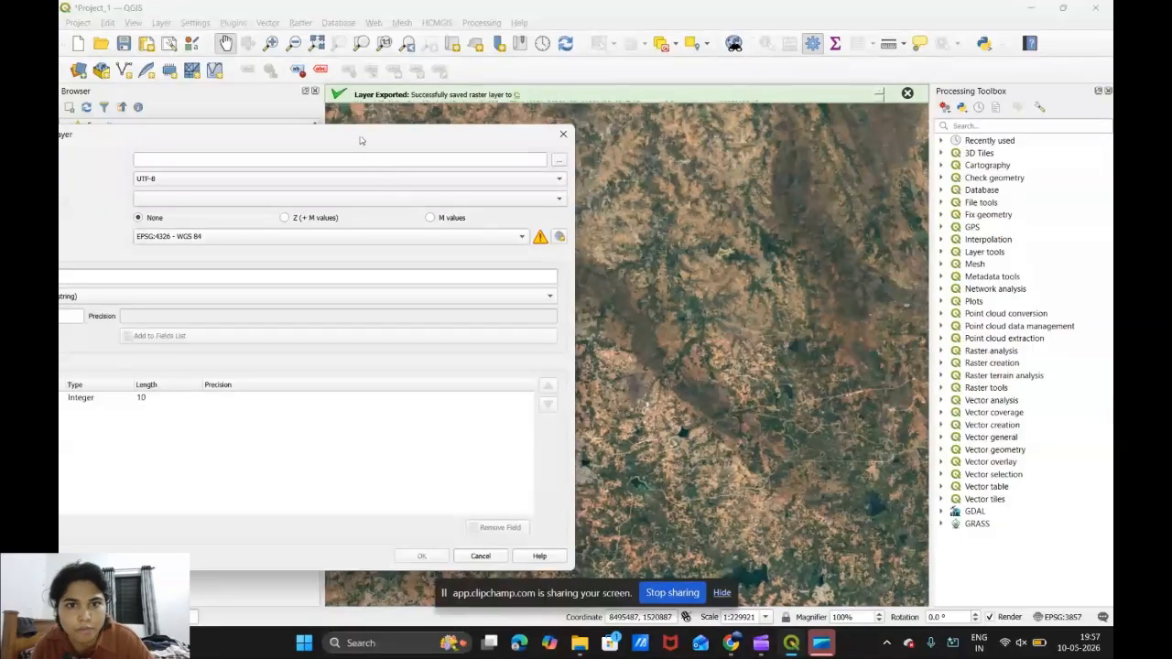
pyautogui.moveTo(361, 139); pyautogui.dragTo(628, 126)
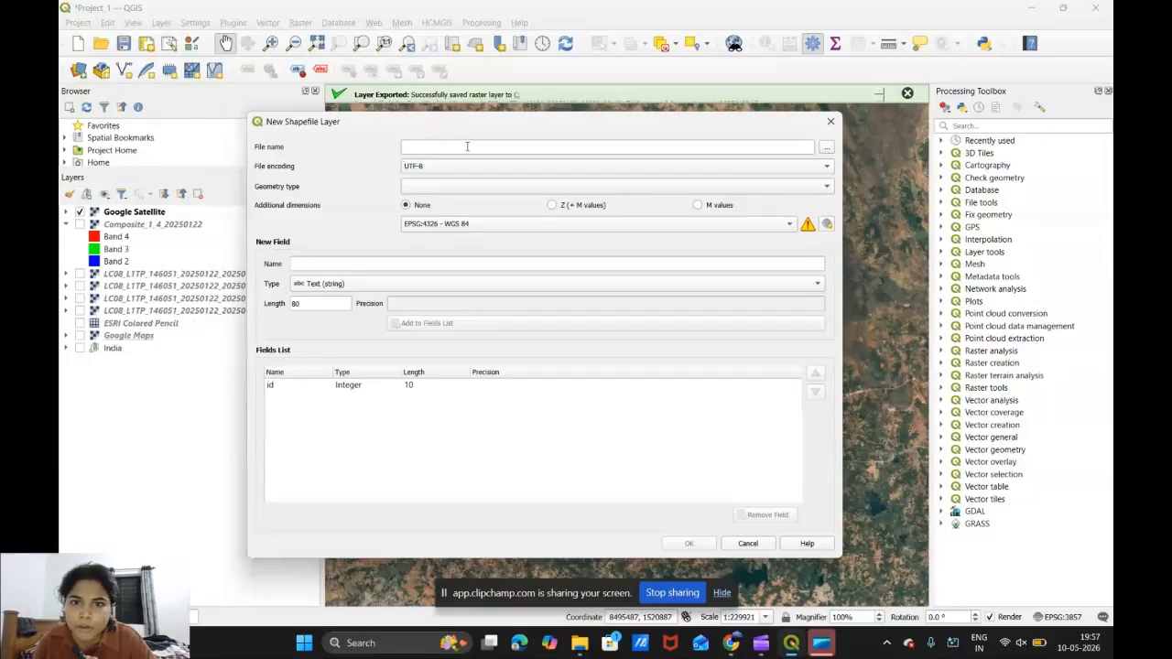
# Create a folder named Features inside Project_1 and set the new shapefile's file name to Iron_Band in that folder
pyautogui.click(826, 148)
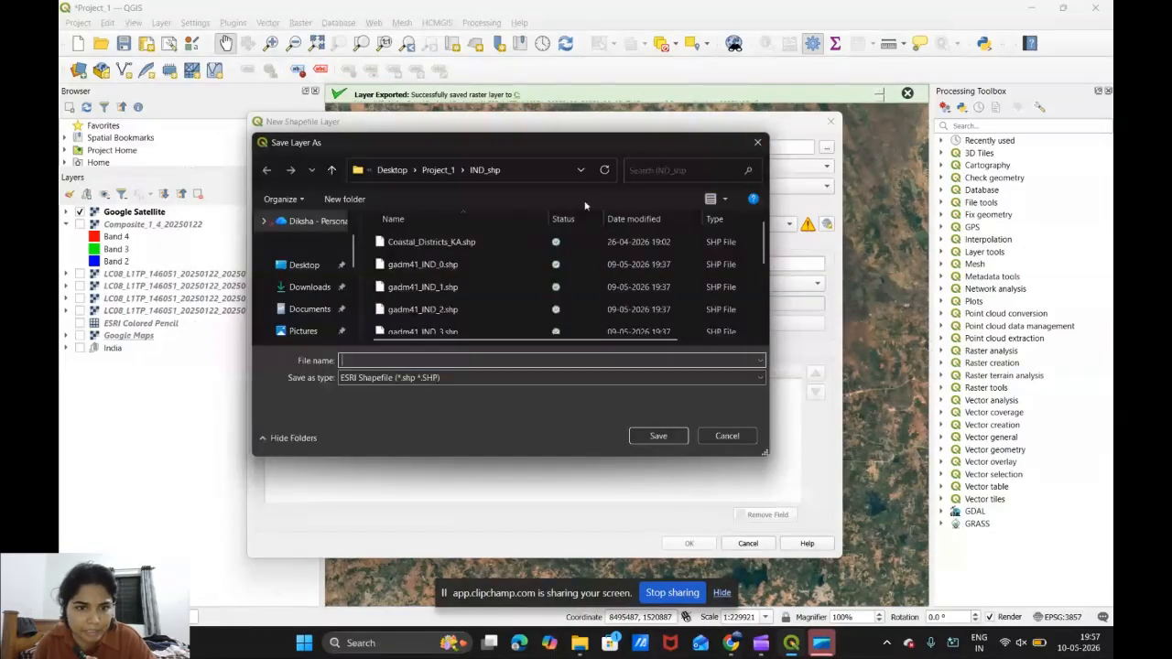
pyautogui.click(437, 169)
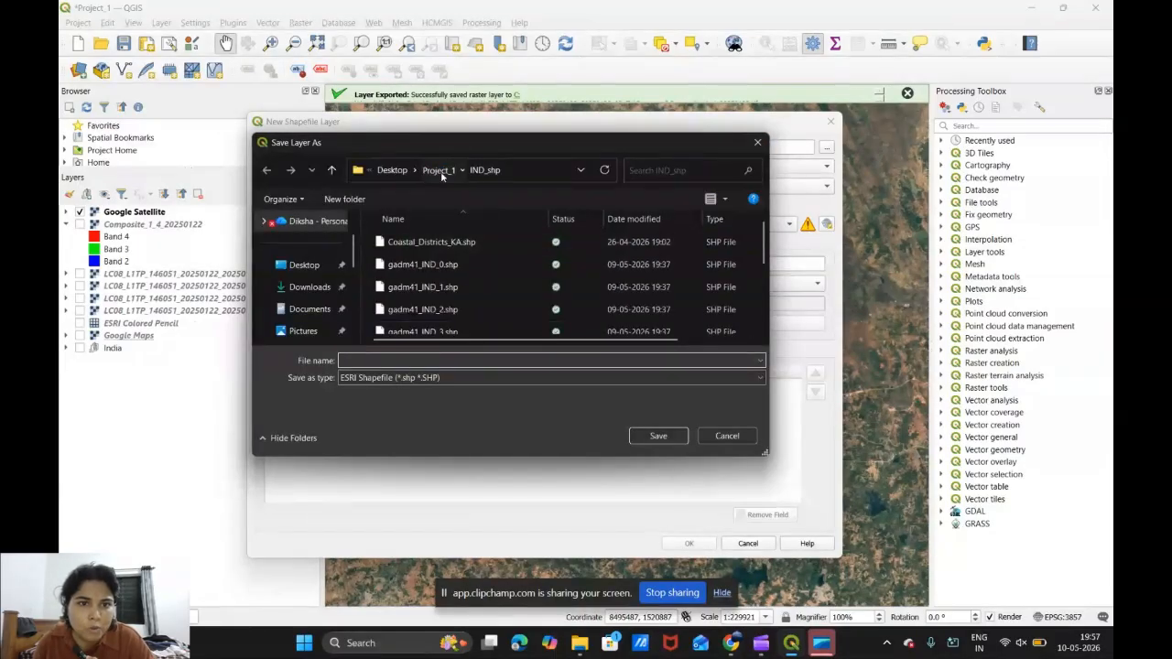
pyautogui.click(346, 199)
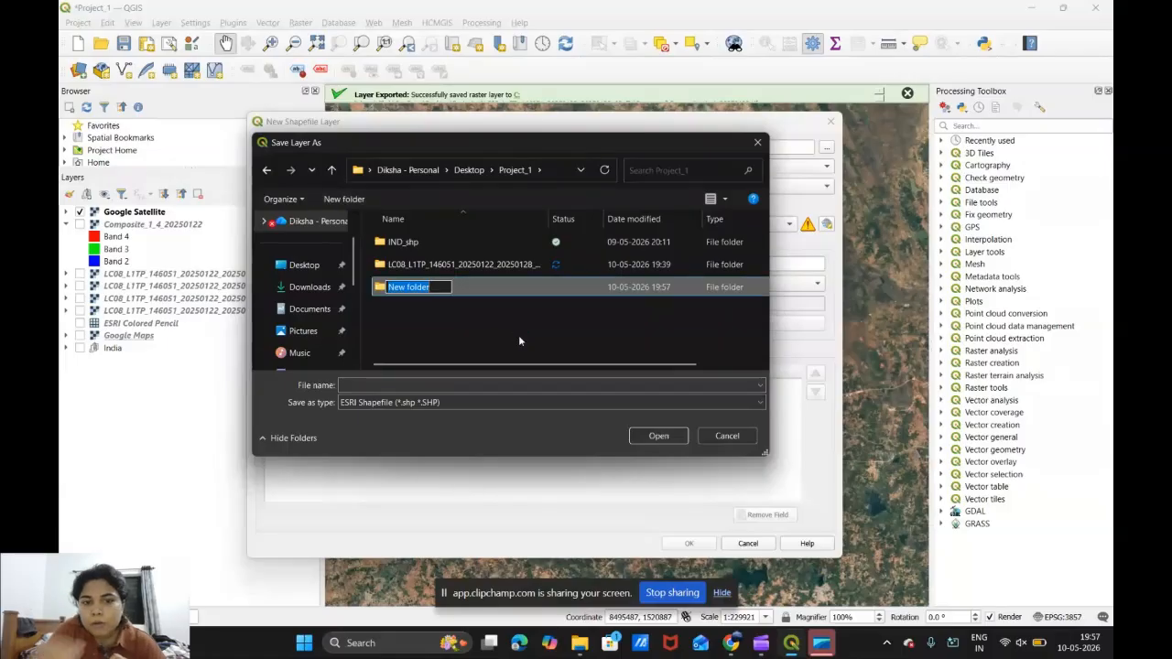
pyautogui.press('BackSpace')
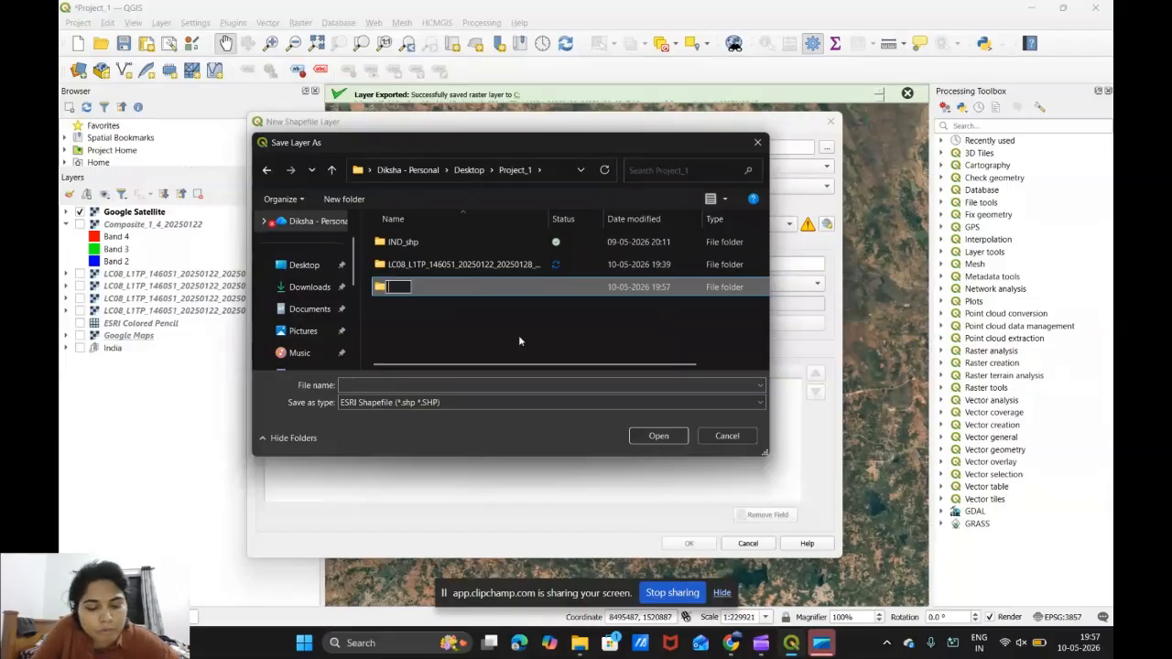
pyautogui.write('Feat')
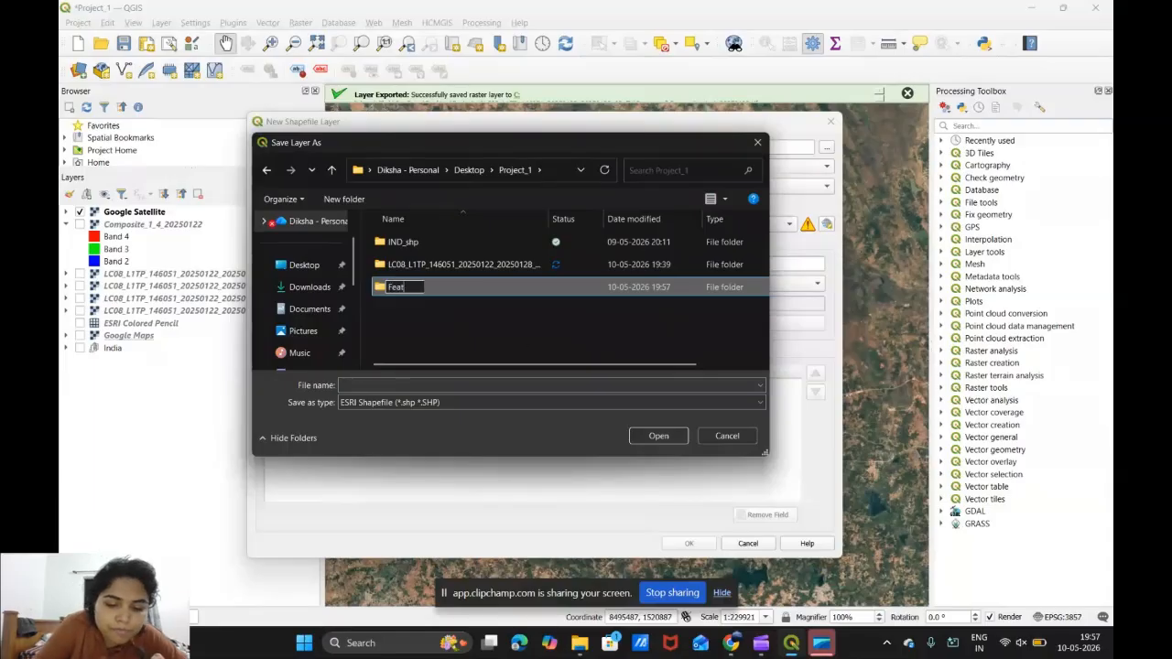
pyautogui.write('ures')
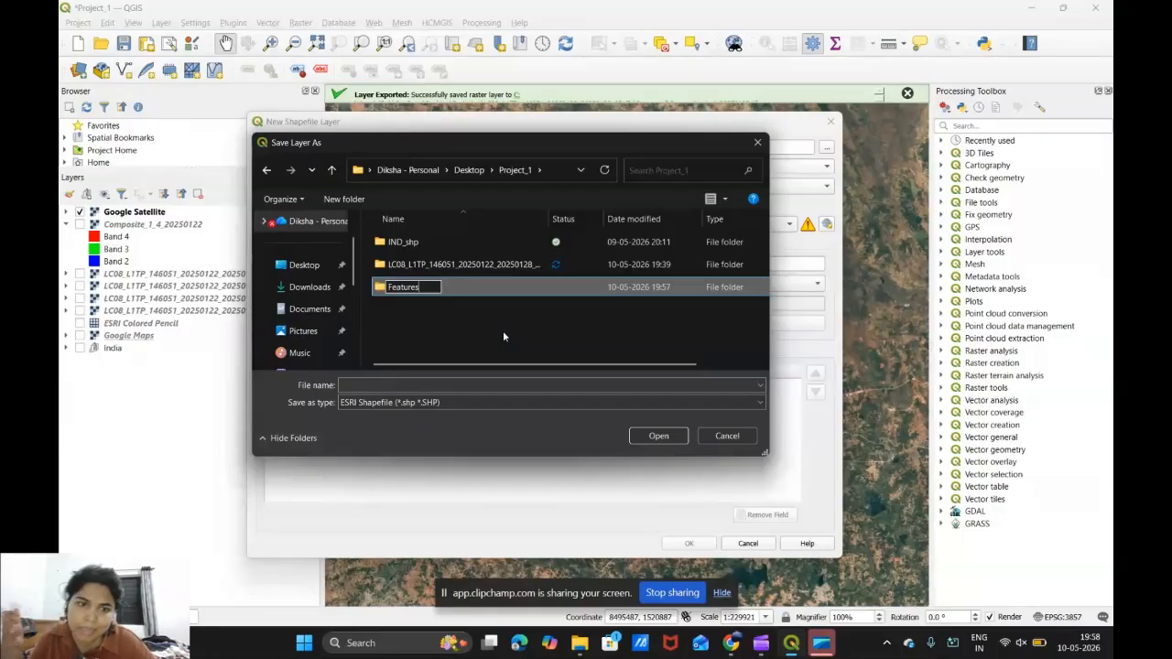
pyautogui.click(503, 331)
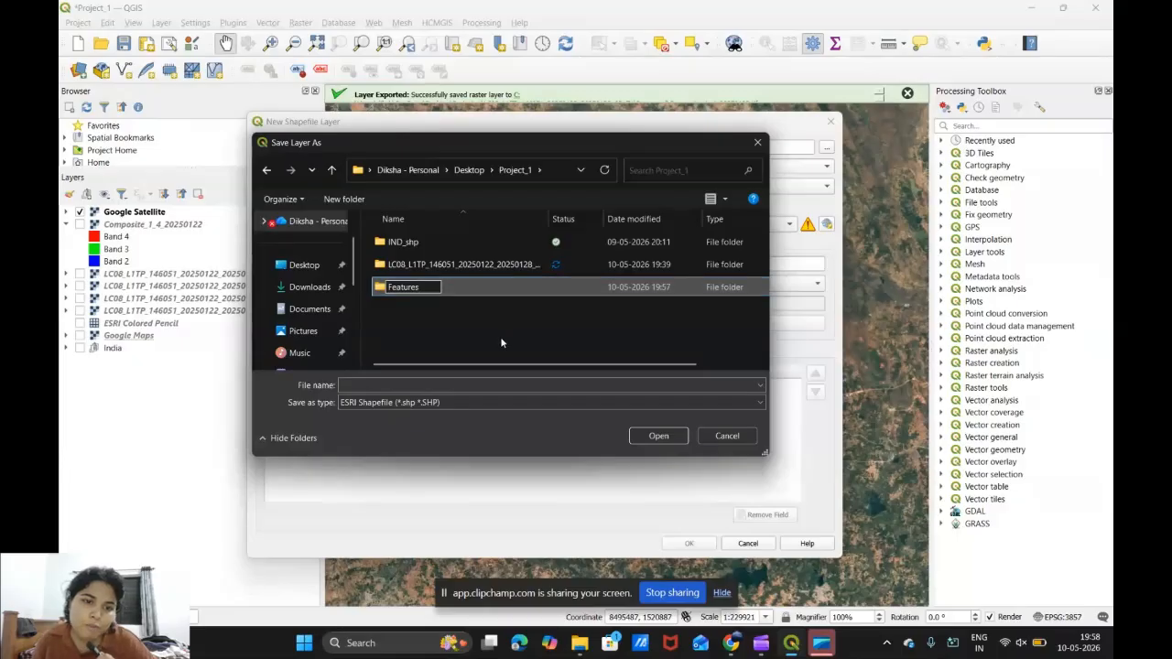
pyautogui.doubleClick(460, 292)
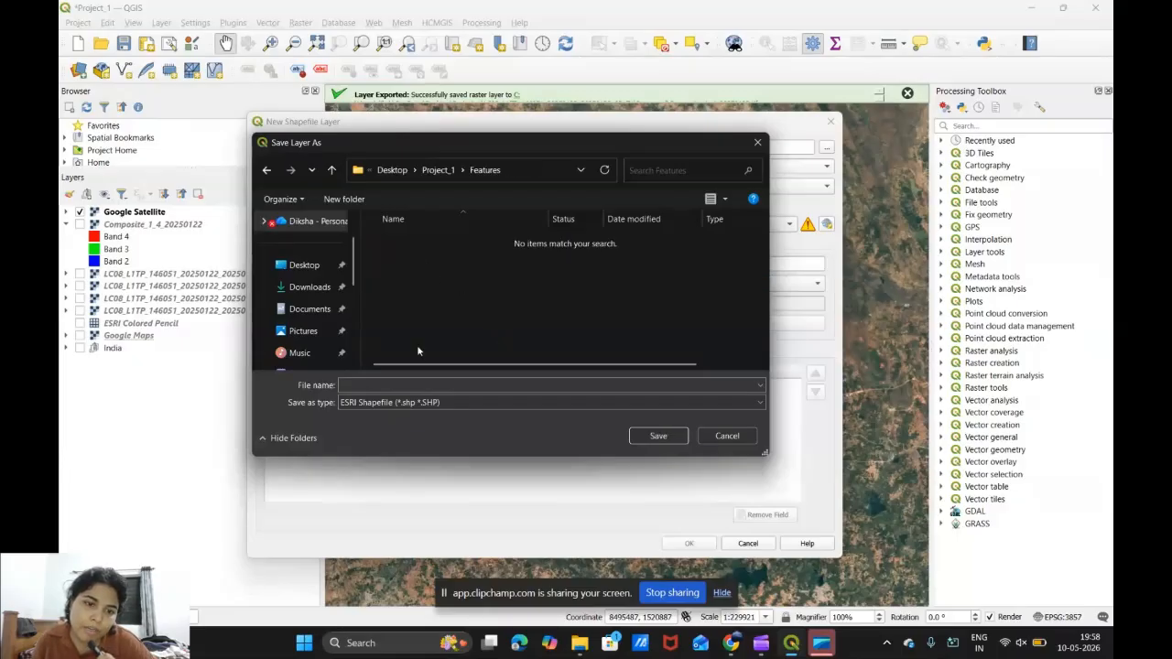
pyautogui.click(424, 386)
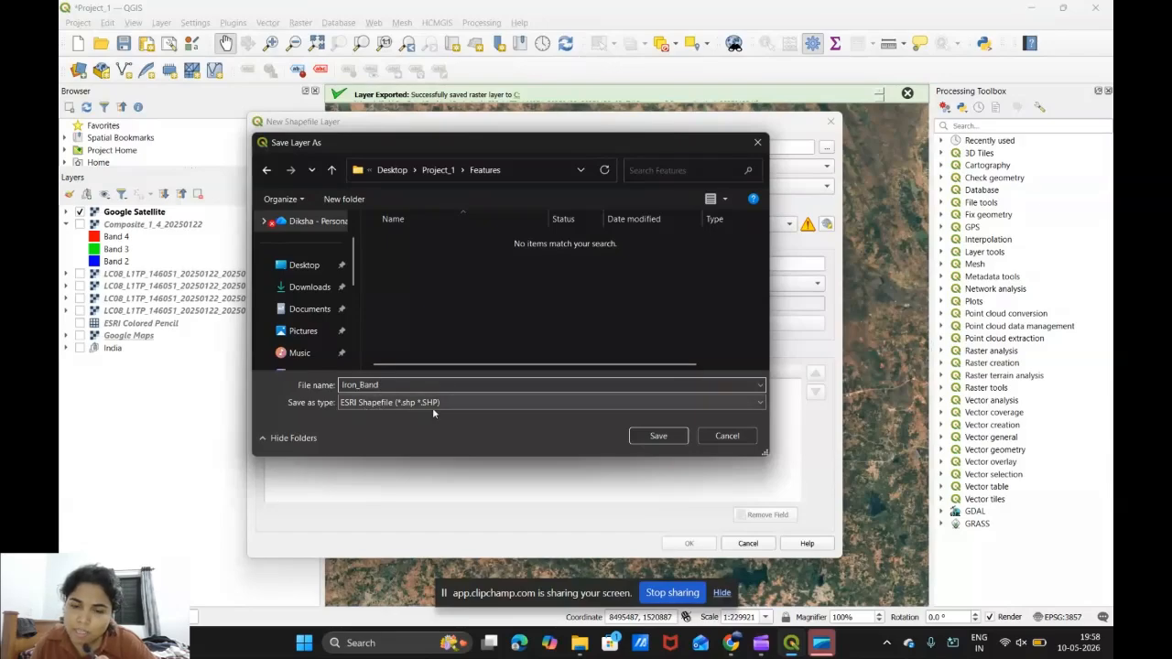
pyautogui.click(658, 436)
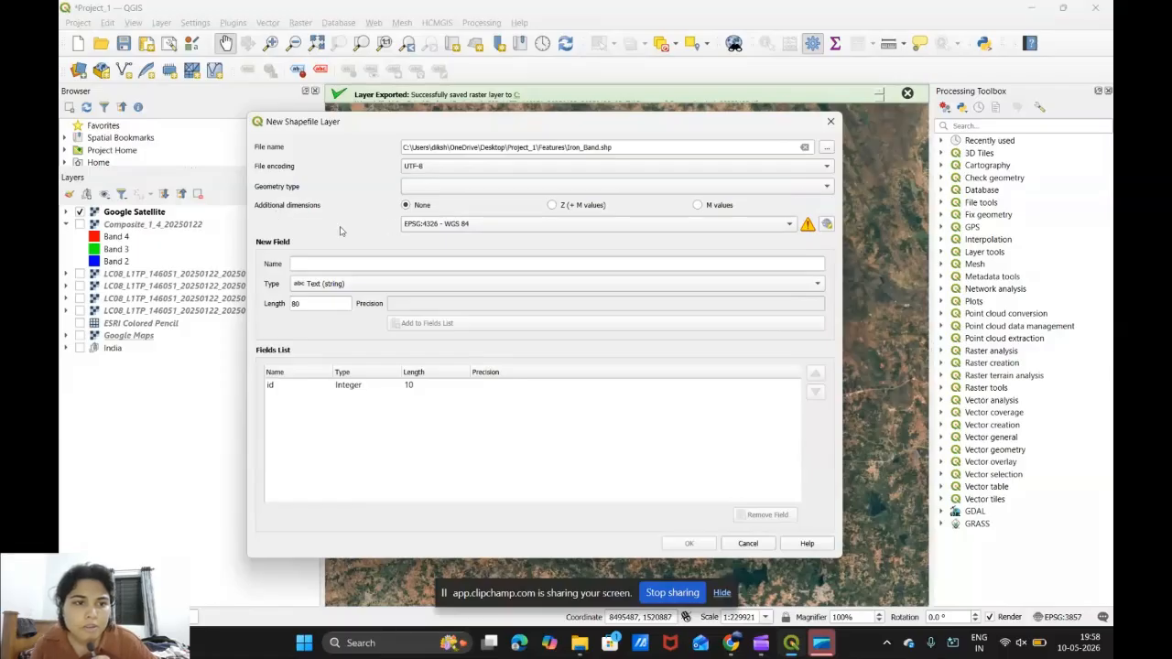
# Review the coordinate reference systems offered for the new shapefile, including the UTM zones
pyautogui.click(606, 227)
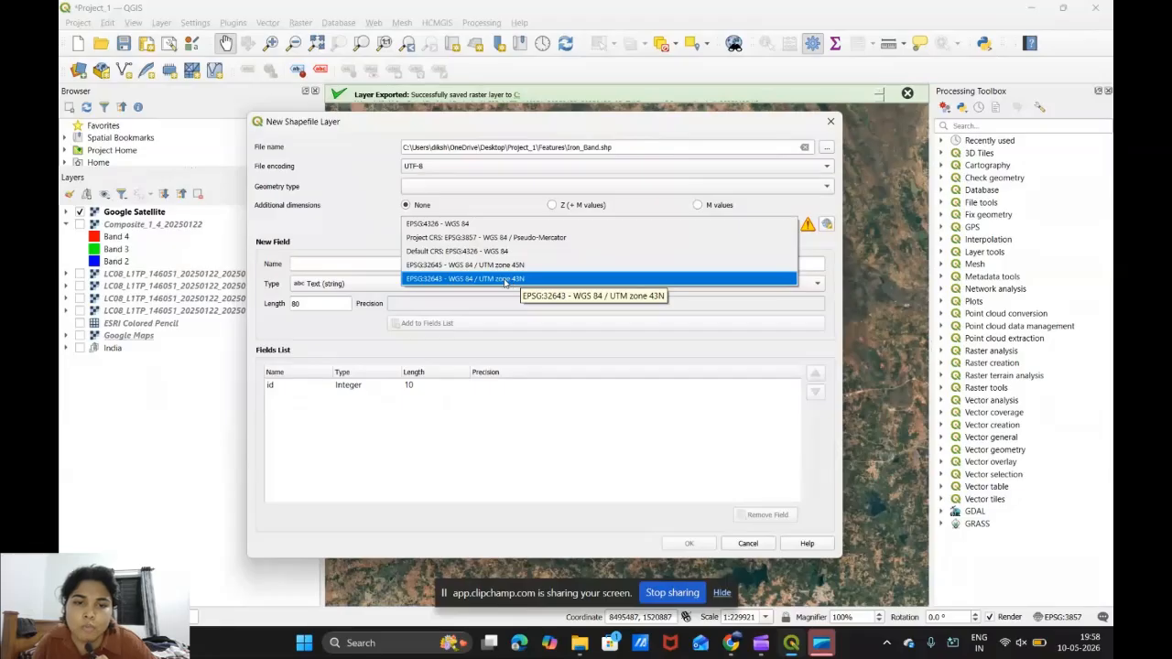
pyautogui.click(358, 235)
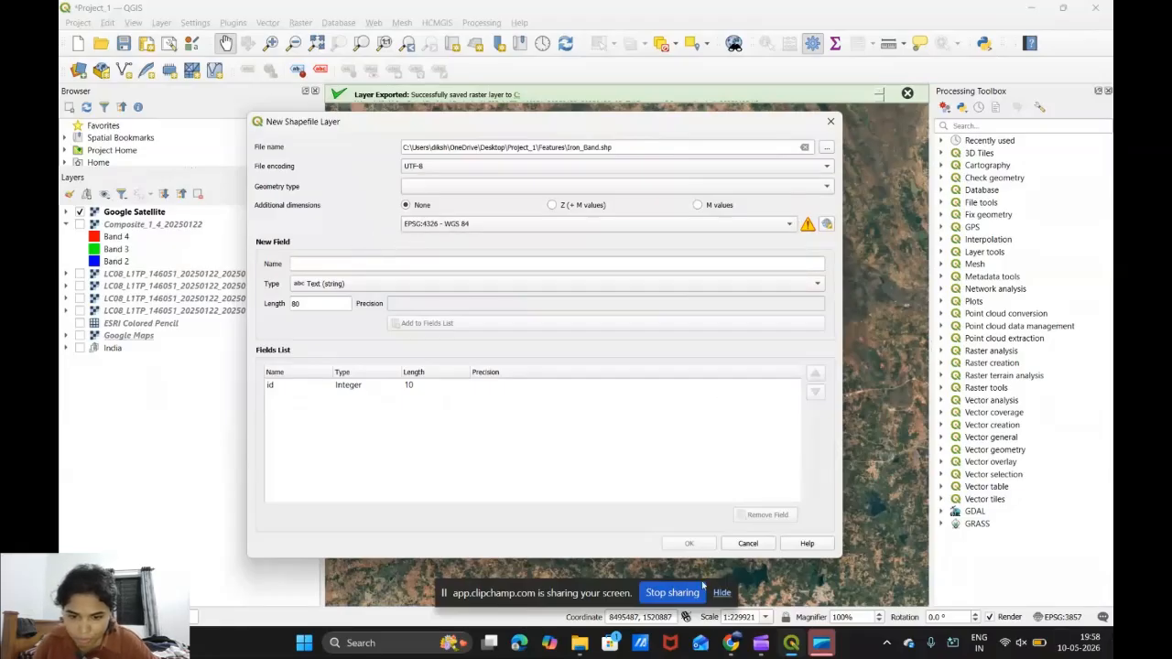
# Switch to Chrome and search Google Images for UTM zones in place of the Landsat 8 page
pyautogui.moveTo(730, 641)
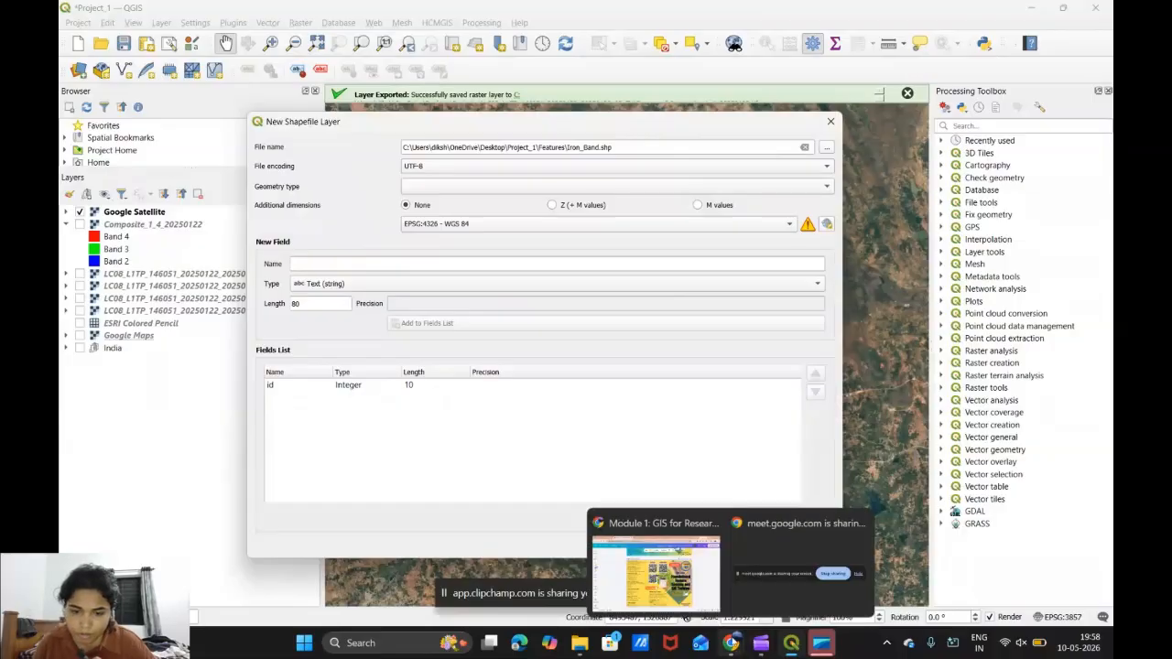
pyautogui.moveTo(700, 605)
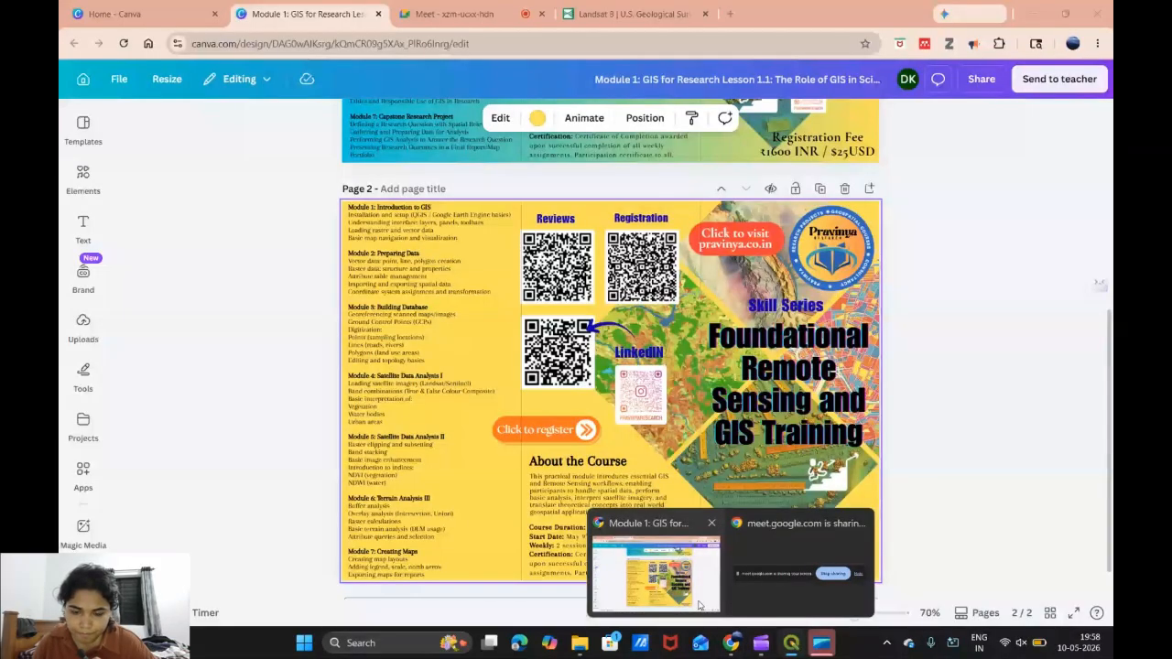
pyautogui.click(700, 605)
pyautogui.click(622, 13)
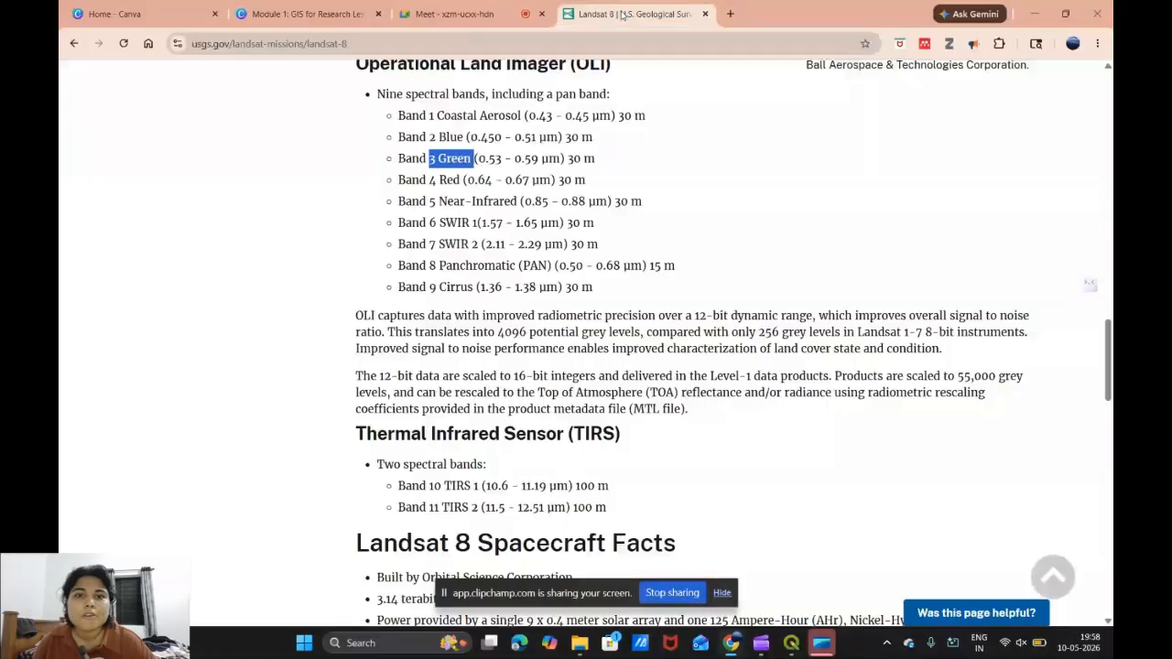
pyautogui.click(609, 43)
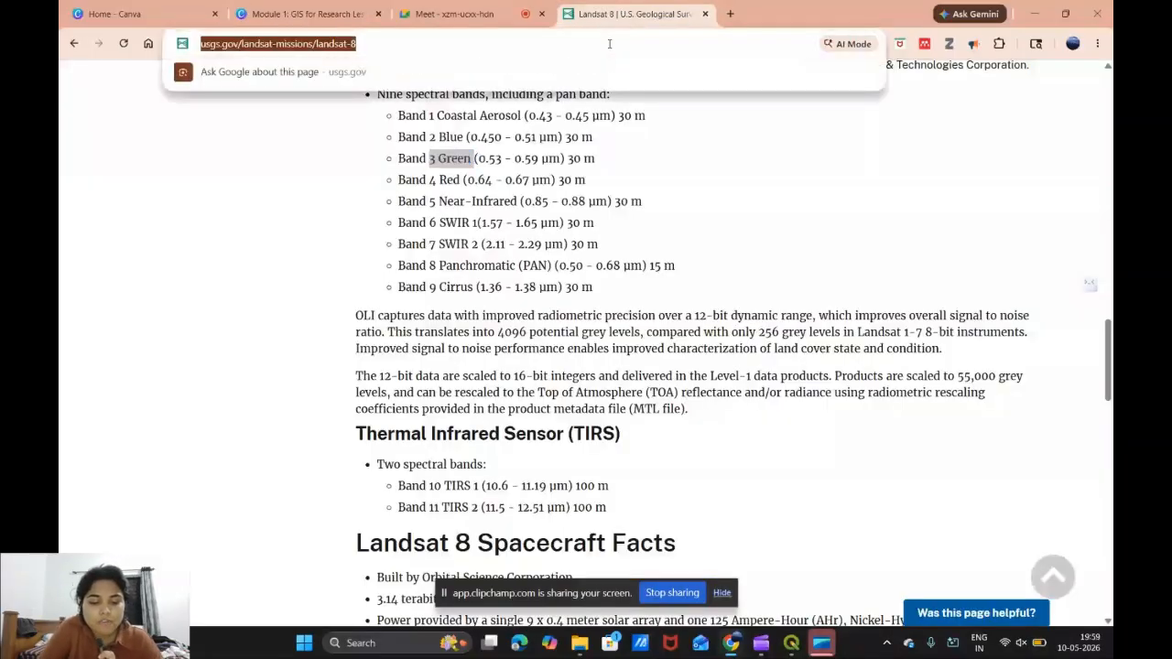
pyautogui.write('UTM')
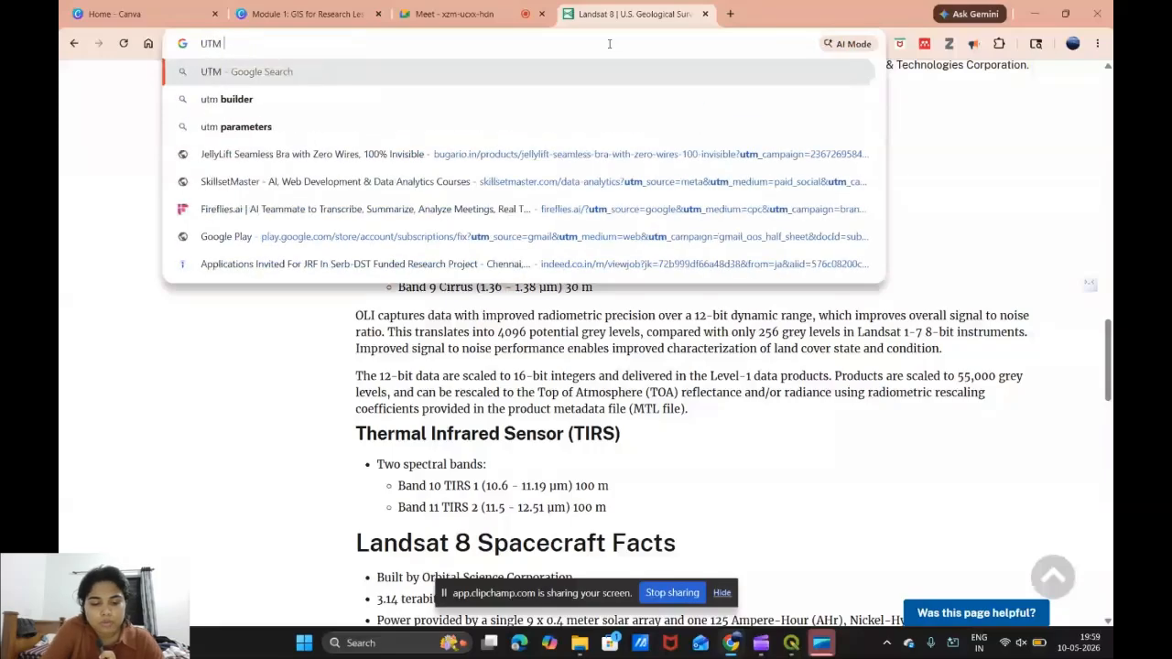
pyautogui.write(' Zone')
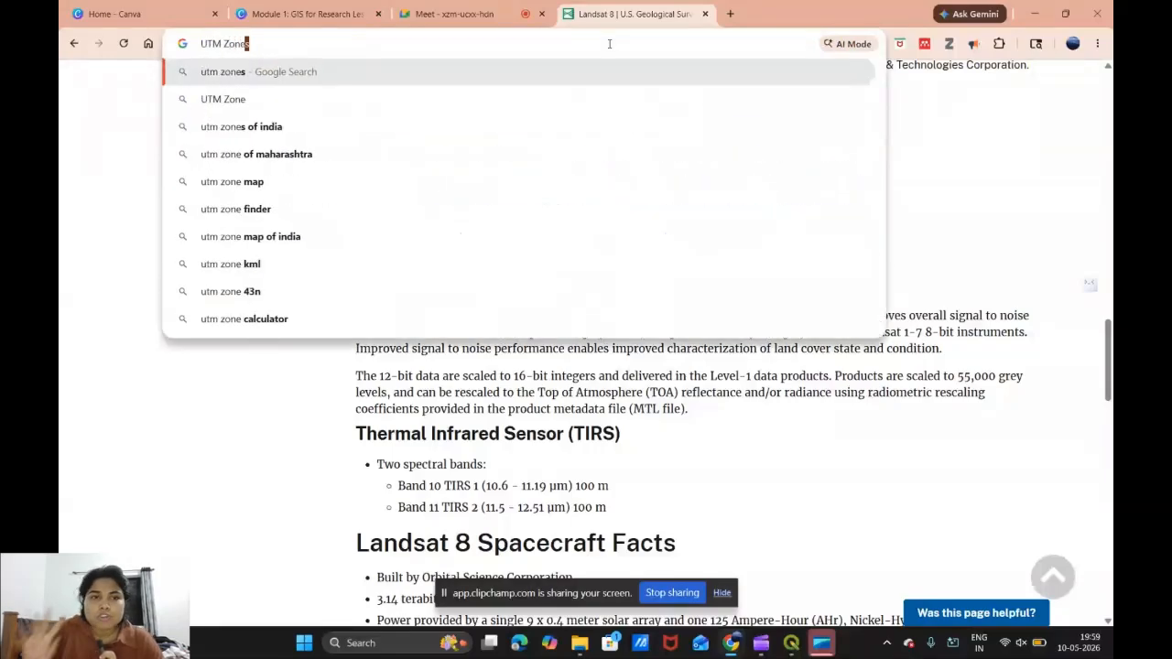
pyautogui.press('Return')
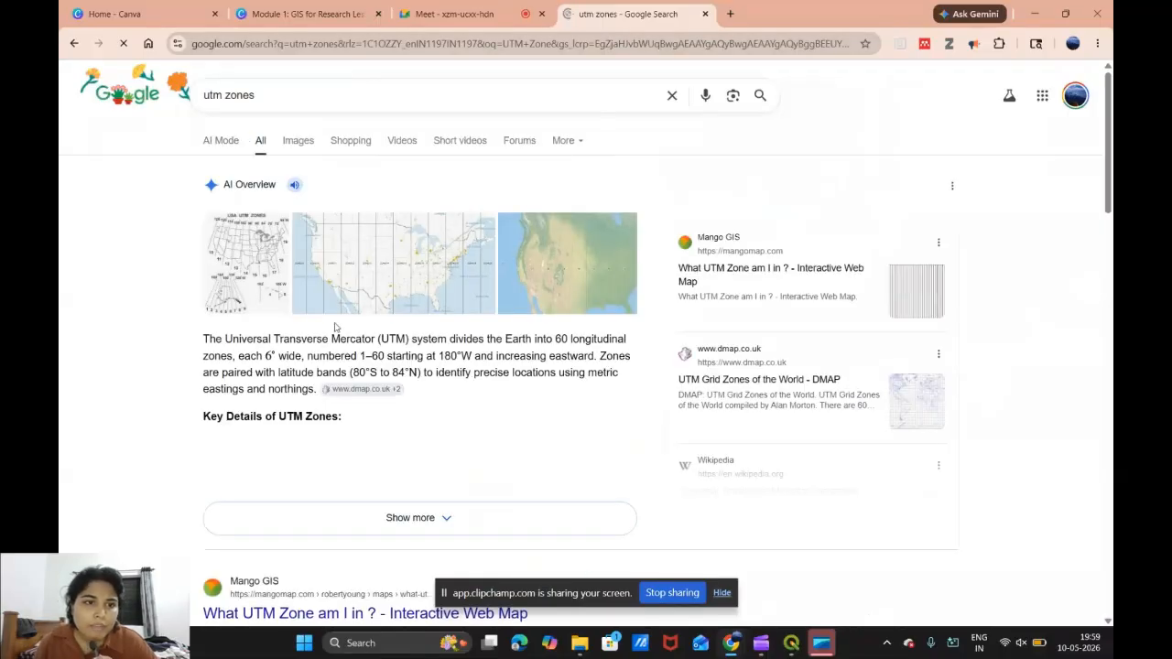
pyautogui.click(299, 143)
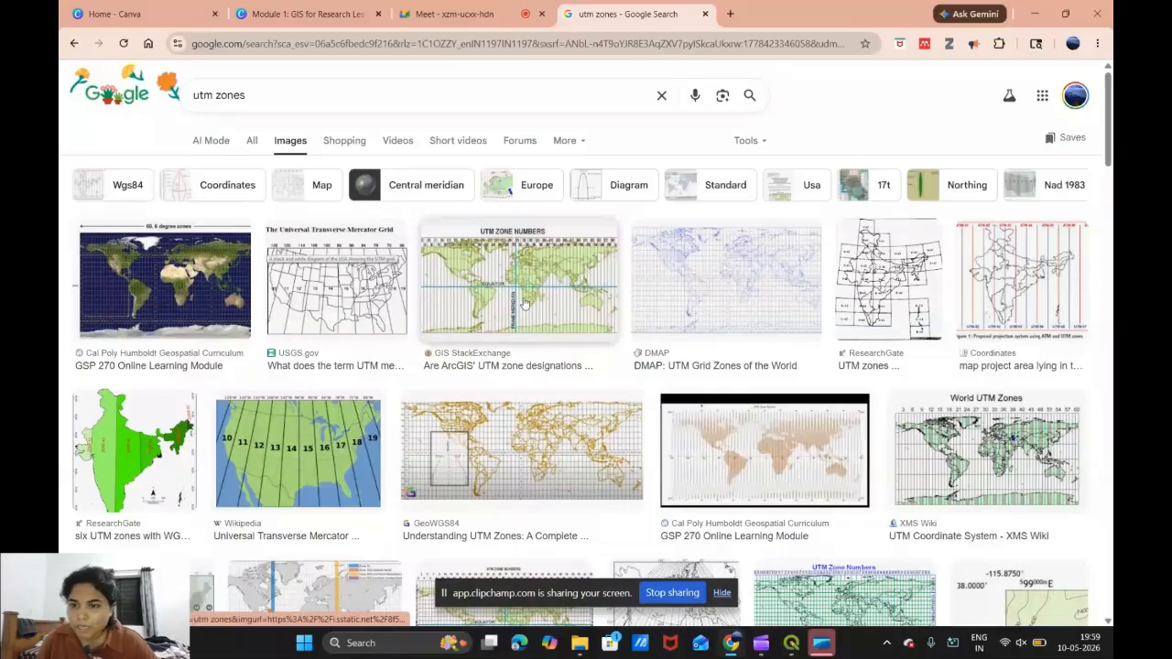
# Compare the UTM zone world maps from GIS StackExchange and XMS Wiki and look through the related images
pyautogui.click(524, 303)
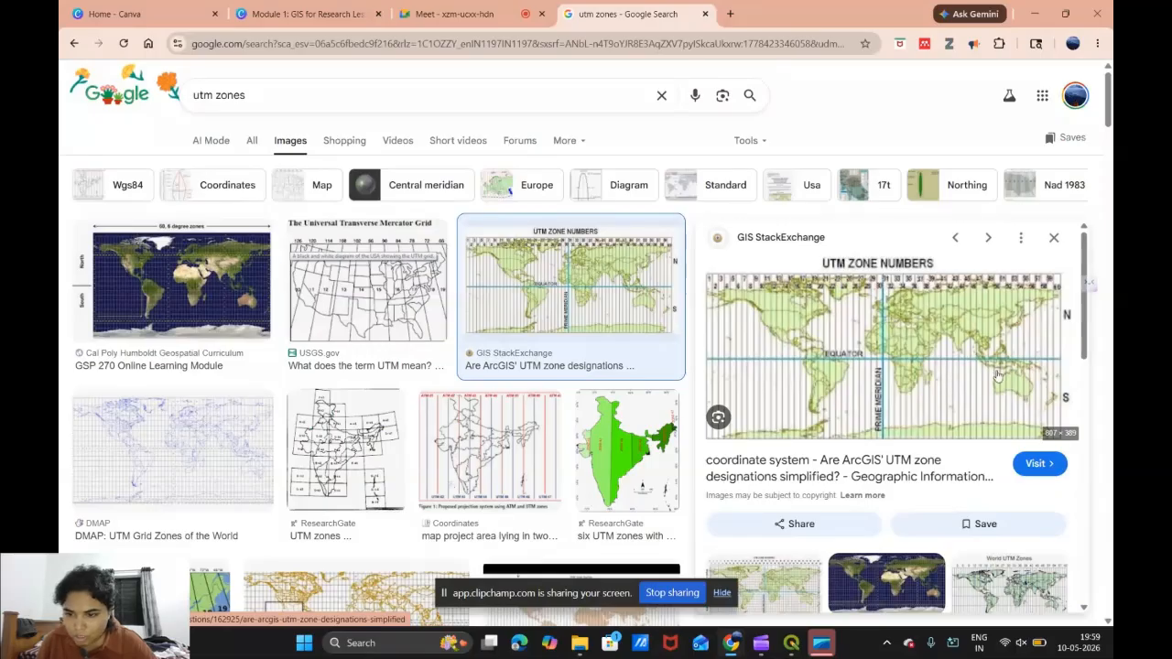
pyautogui.scroll(-2, 1006, 467)
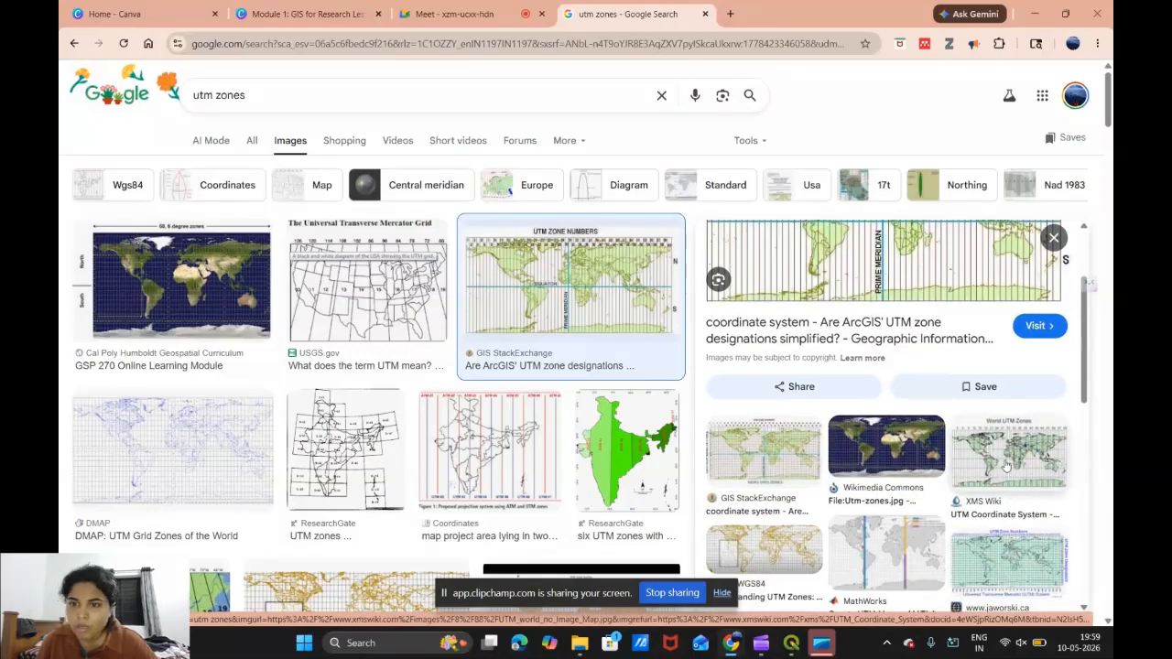
pyautogui.click(1005, 467)
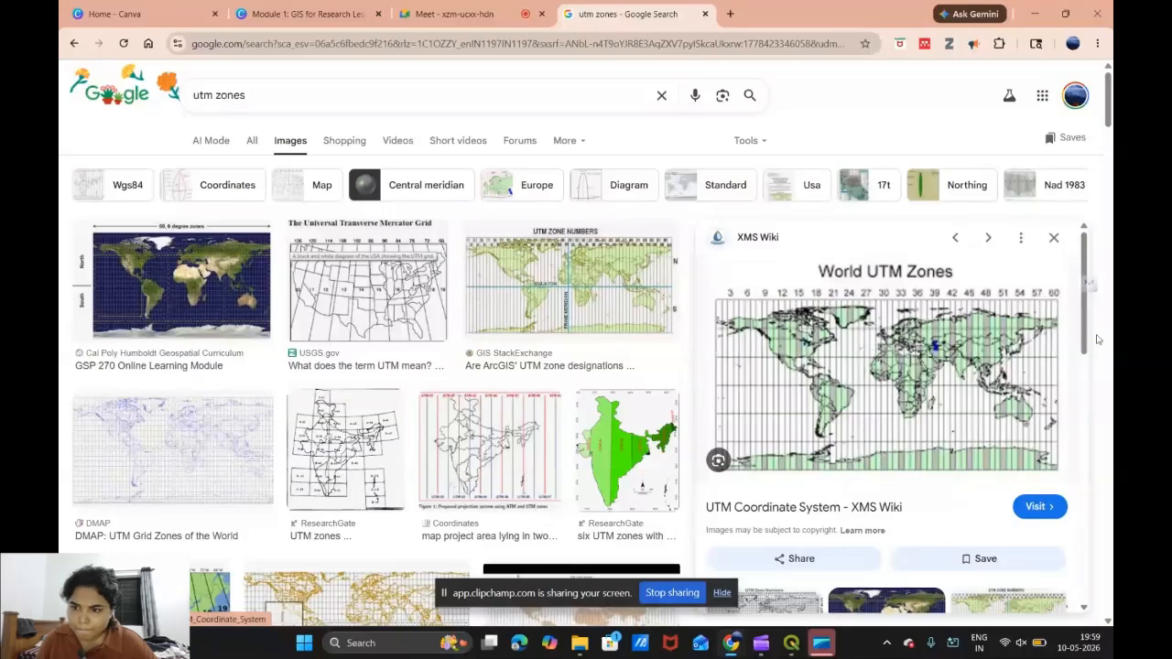
pyautogui.scroll(-2, 1085, 334)
pyautogui.scroll(2, 865, 274)
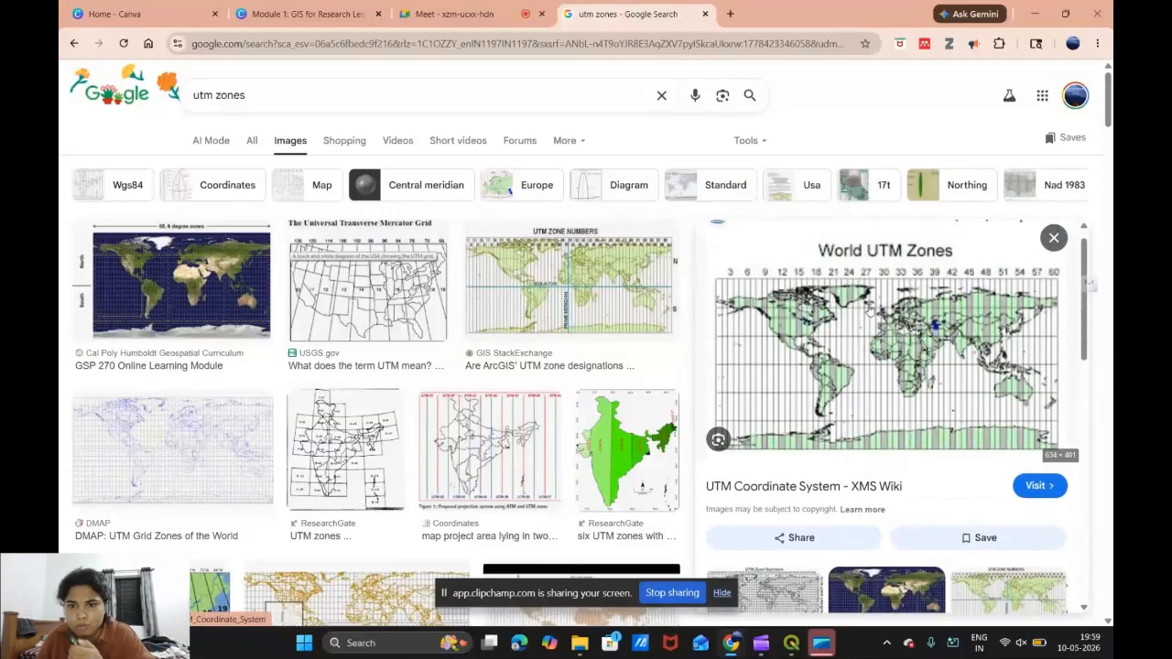
pyautogui.scroll(-2, 888, 369)
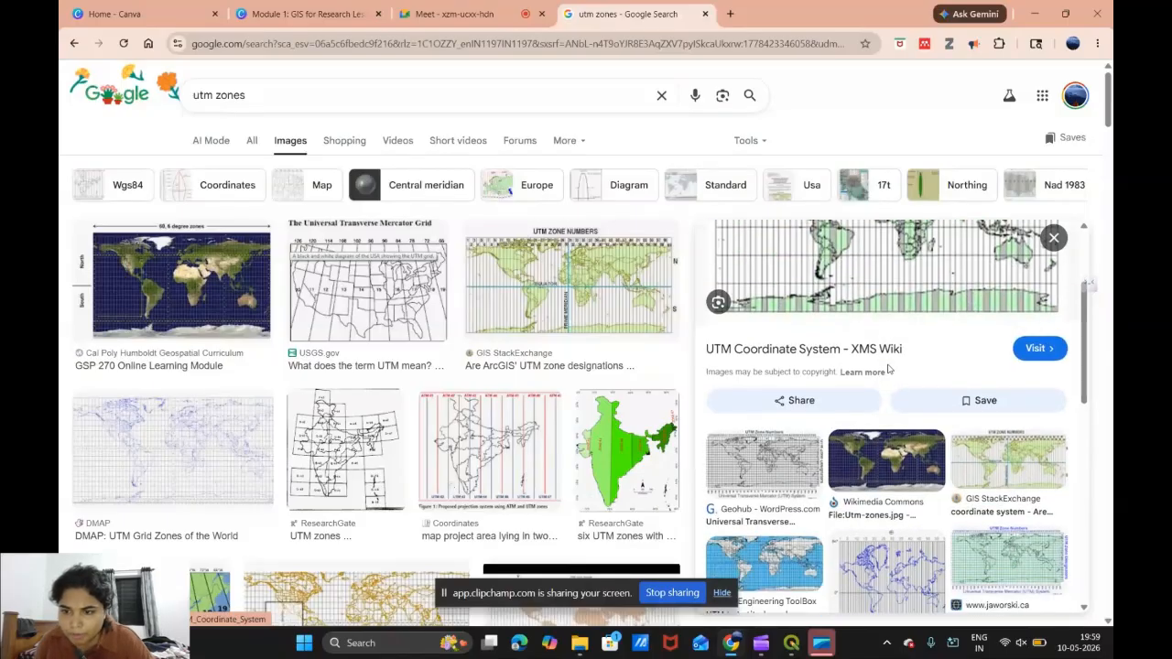
pyautogui.scroll(-1, 893, 385)
pyautogui.scroll(-2, 938, 506)
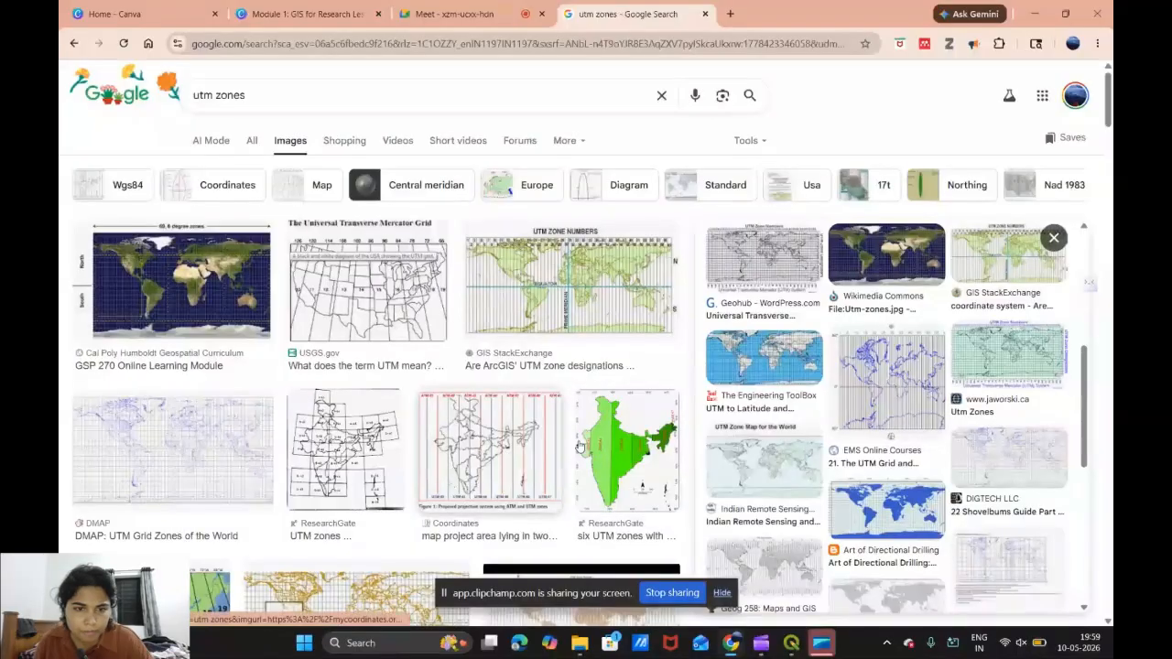
pyautogui.scroll(5, 920, 442)
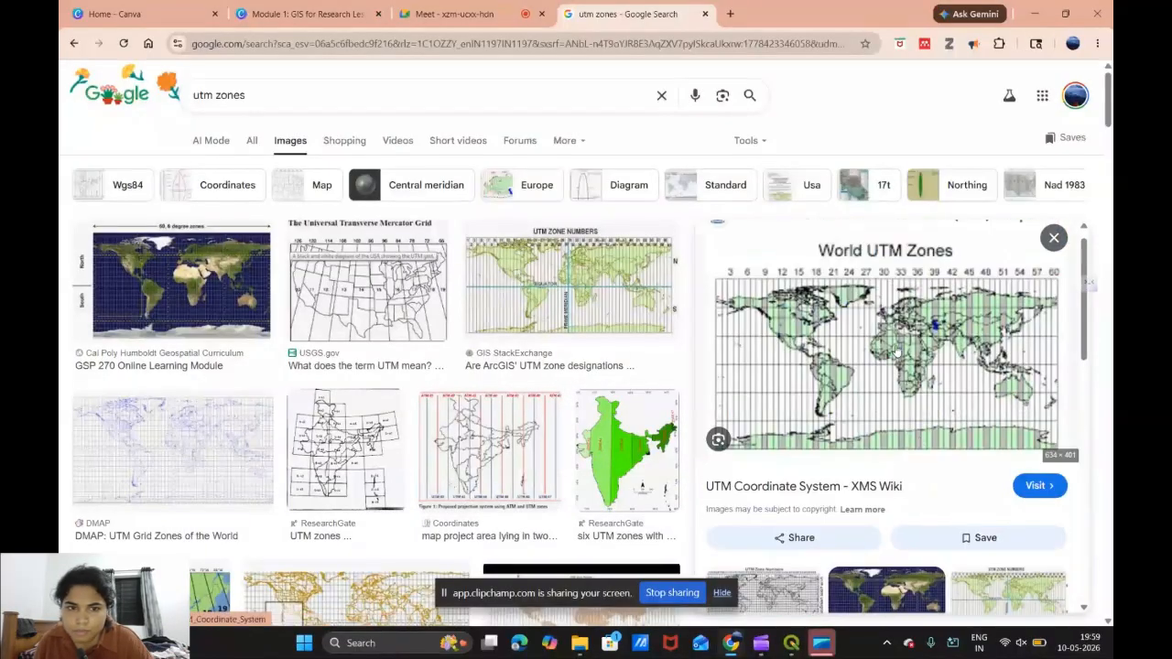
# Open the GIS StackExchange UTM zone numbers image by itself in a new browser tab
pyautogui.click(567, 284)
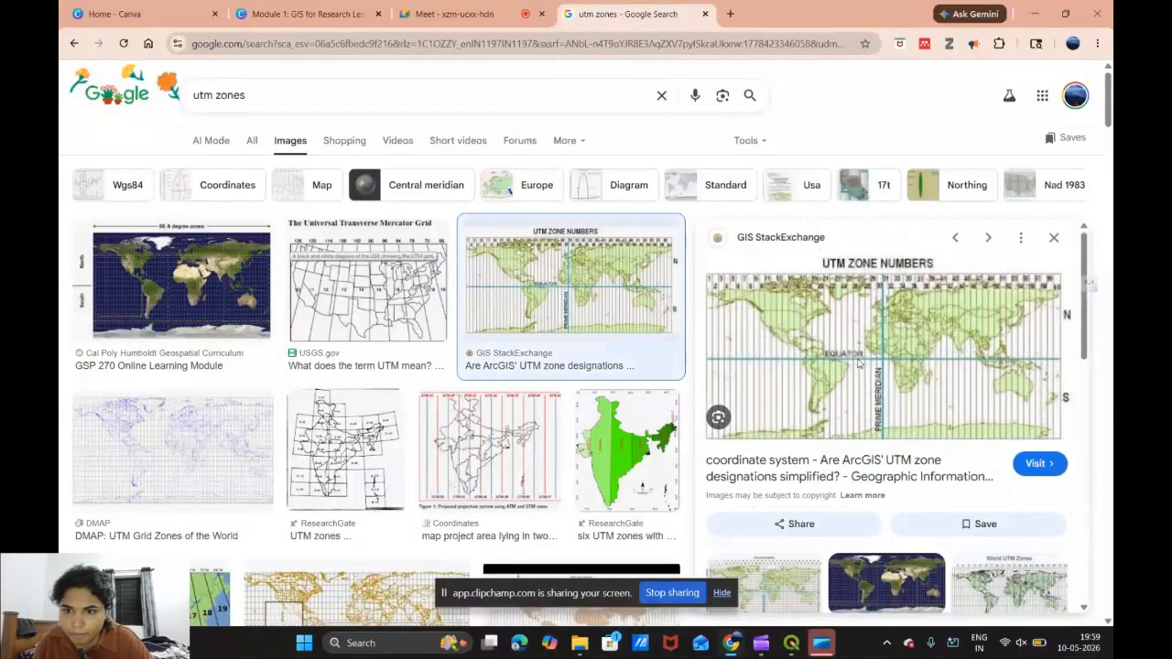
pyautogui.rightClick(841, 343)
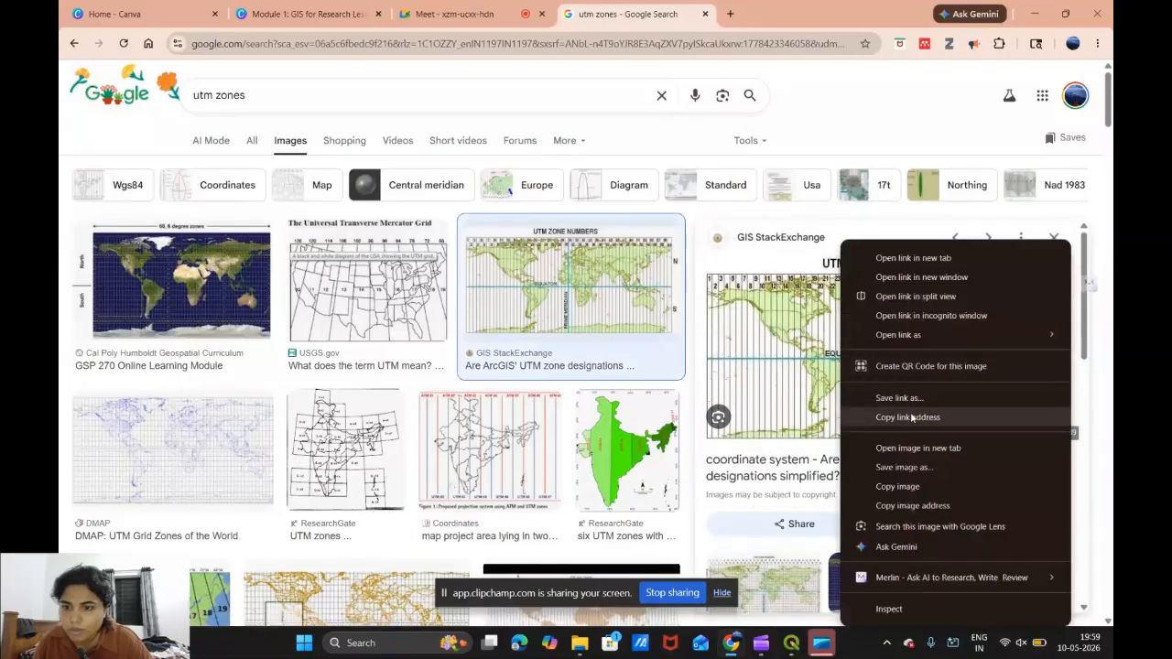
pyautogui.click(910, 447)
pyautogui.click(756, 9)
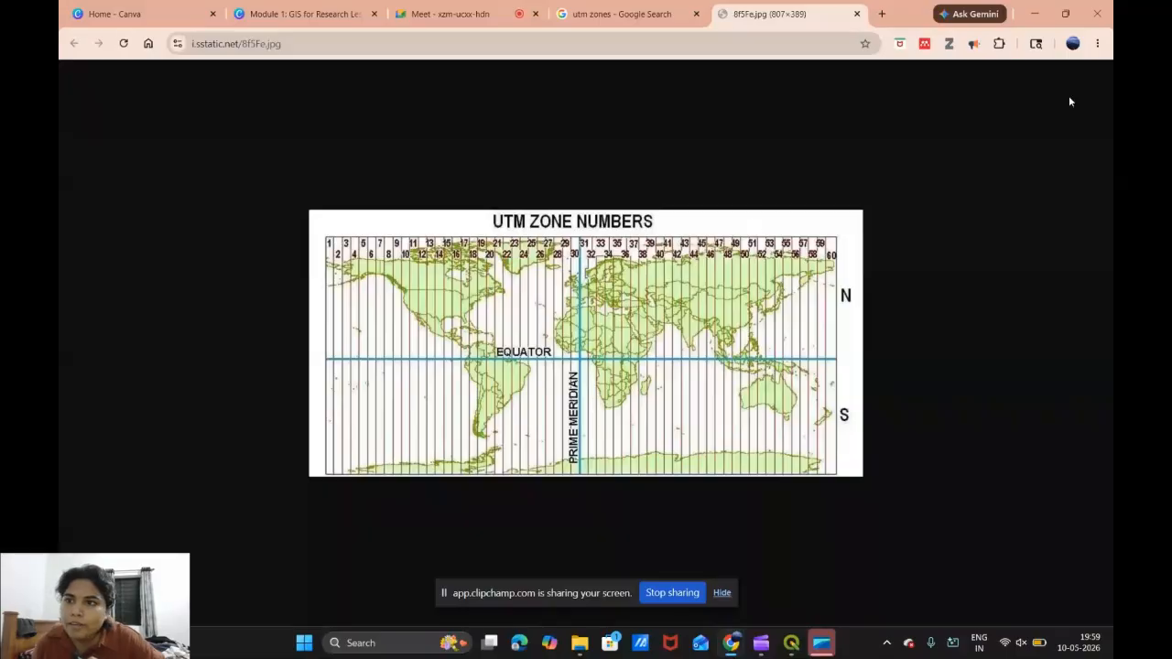
# Enlarge the UTM zone numbers map with the browser zoom until its zone numbers are easy to read
pyautogui.click(1096, 43)
pyautogui.click(1062, 348)
pyautogui.click(1062, 349)
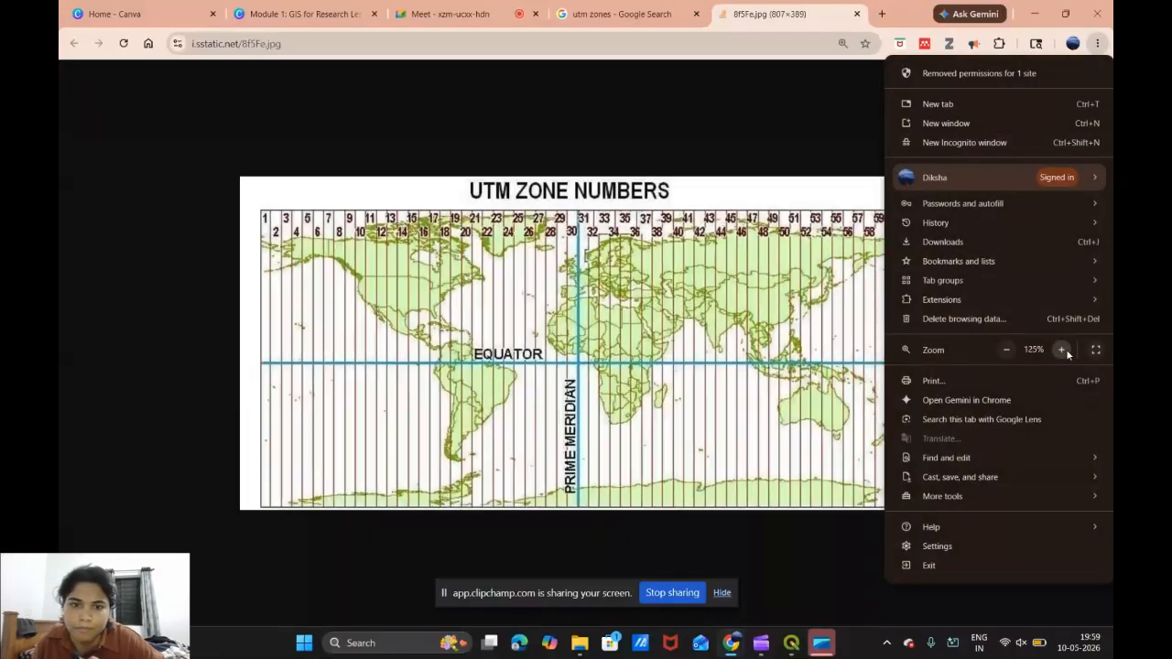
pyautogui.click(1061, 349)
pyautogui.click(1062, 349)
pyautogui.click(540, 231)
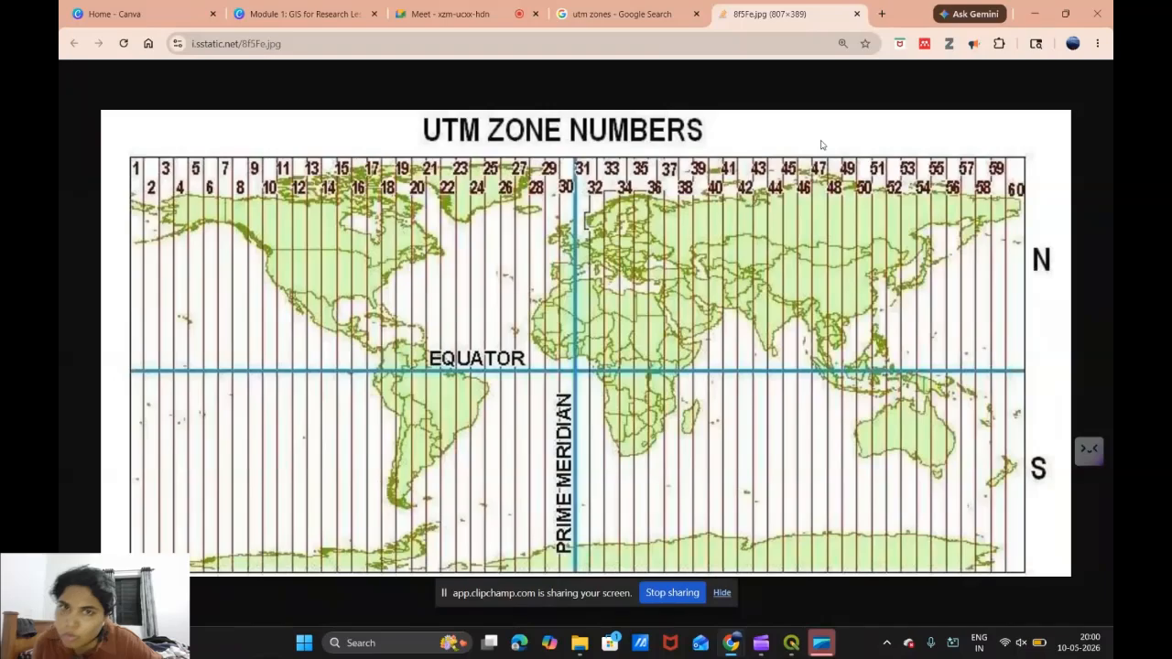
# Search Google for "Shimoga district utm zone" and show the general results instead of images
pyautogui.click(631, 28)
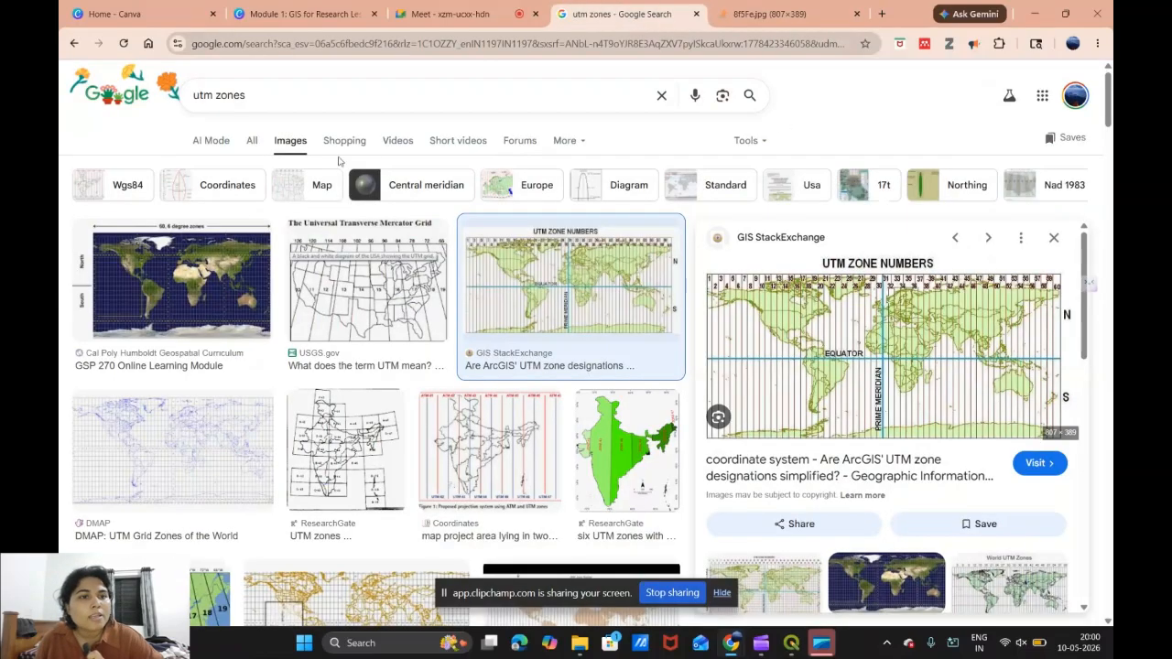
pyautogui.moveTo(273, 98); pyautogui.dragTo(147, 87)
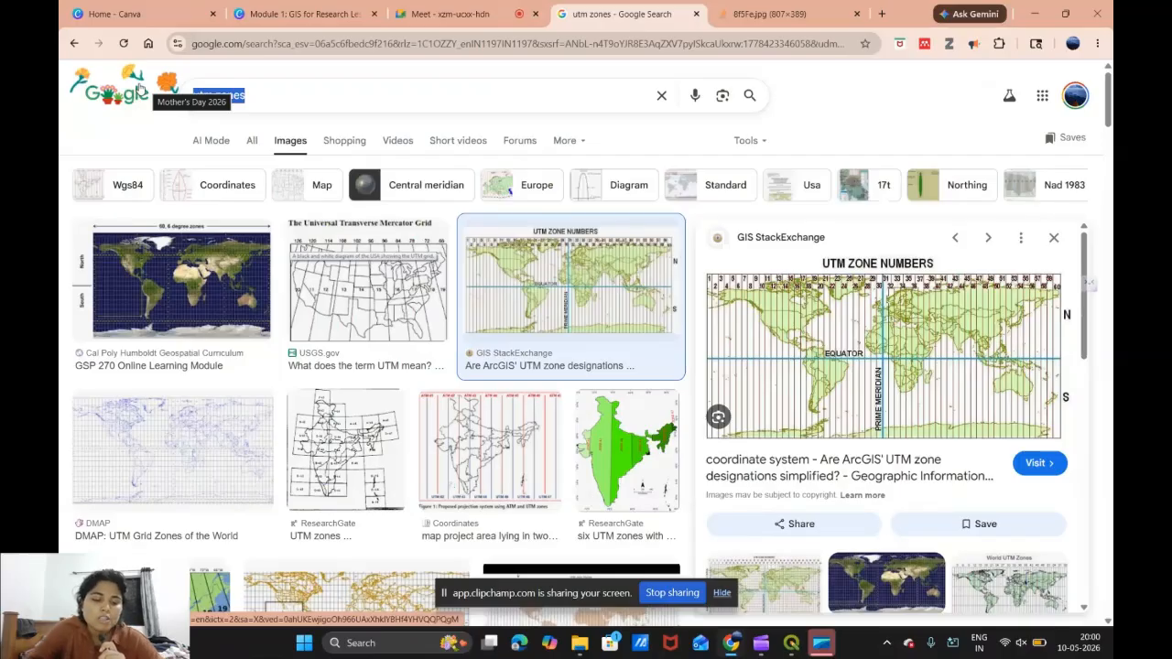
pyautogui.write('Sh')
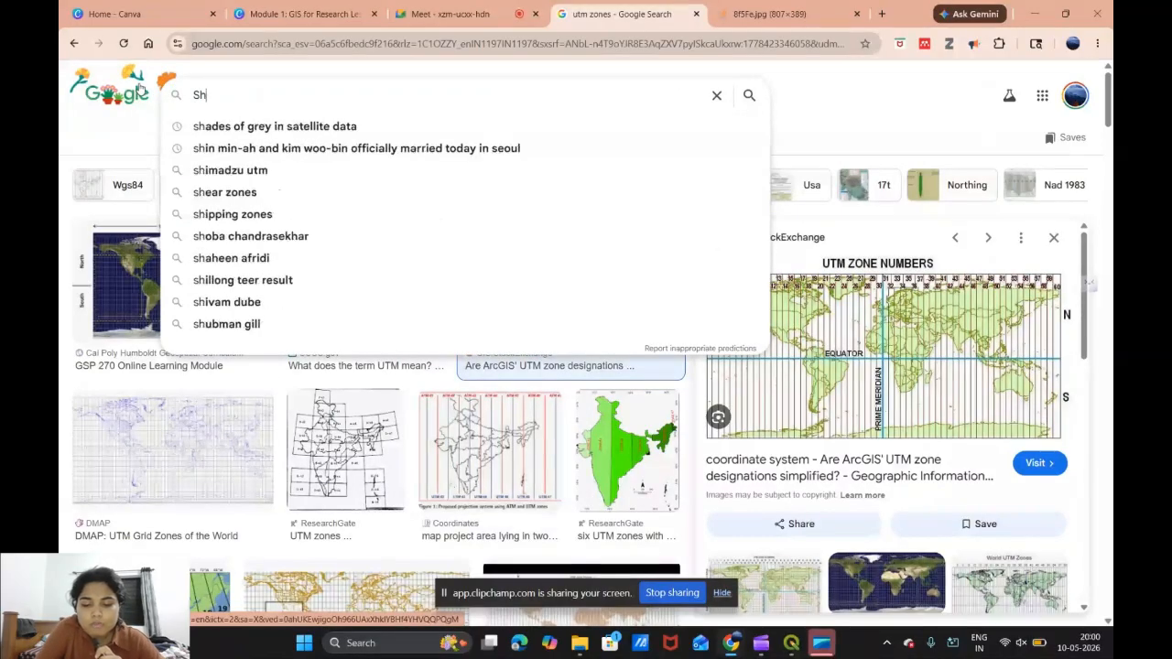
pyautogui.write('imoga d')
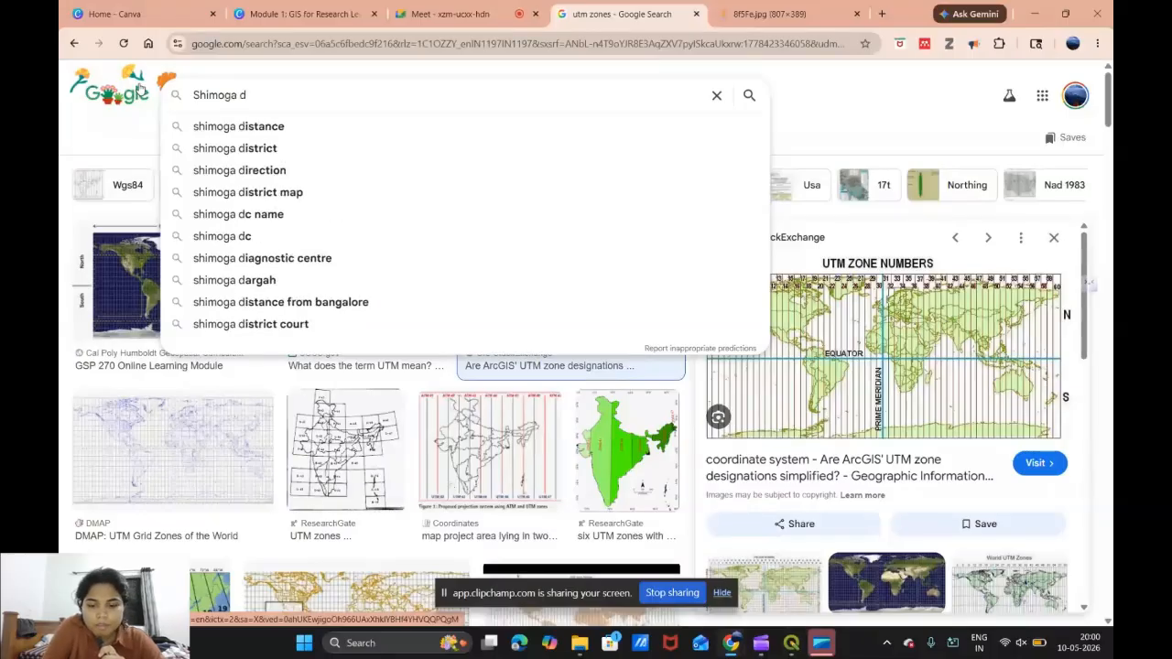
pyautogui.write('istric')
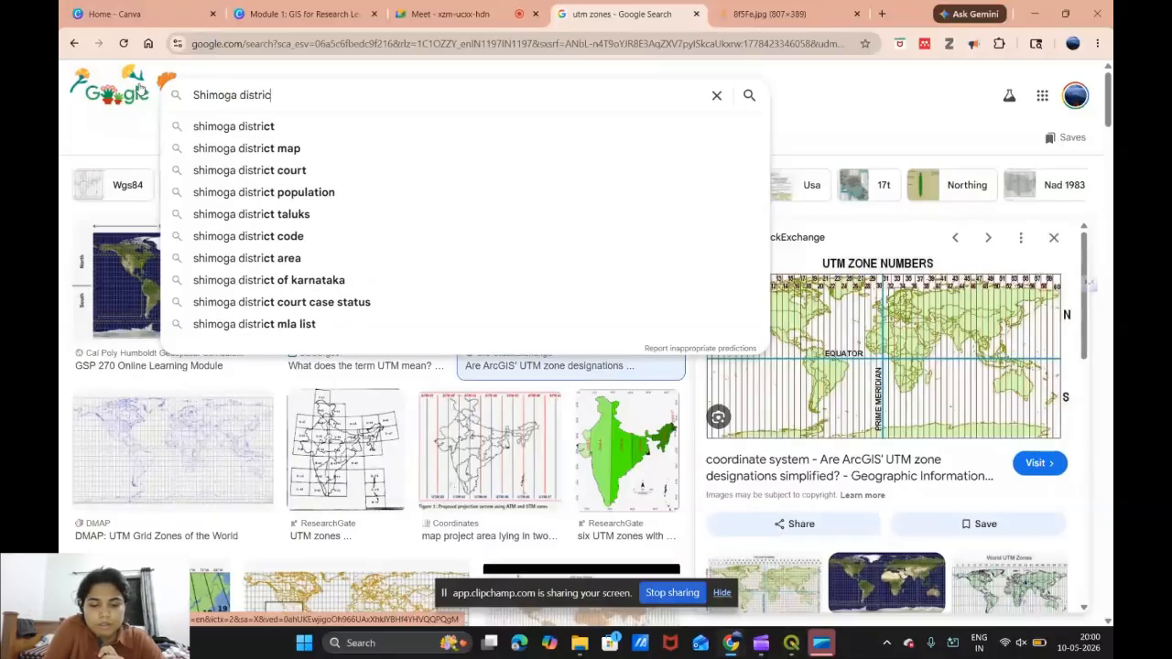
pyautogui.write('t utm zone')
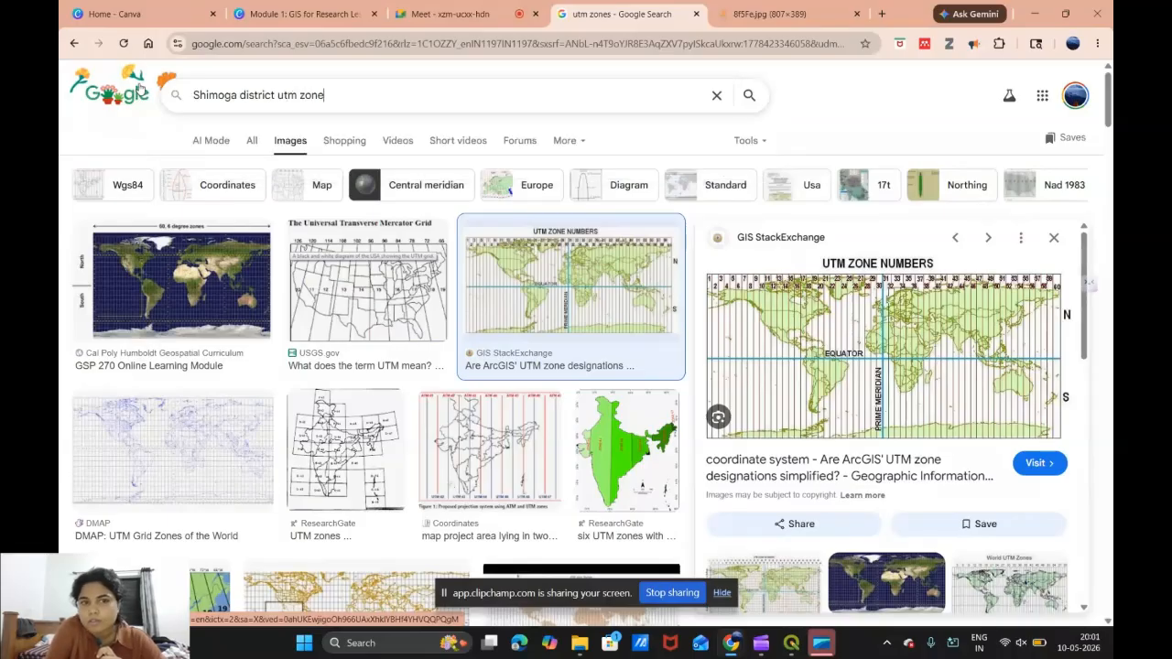
pyautogui.press('Return')
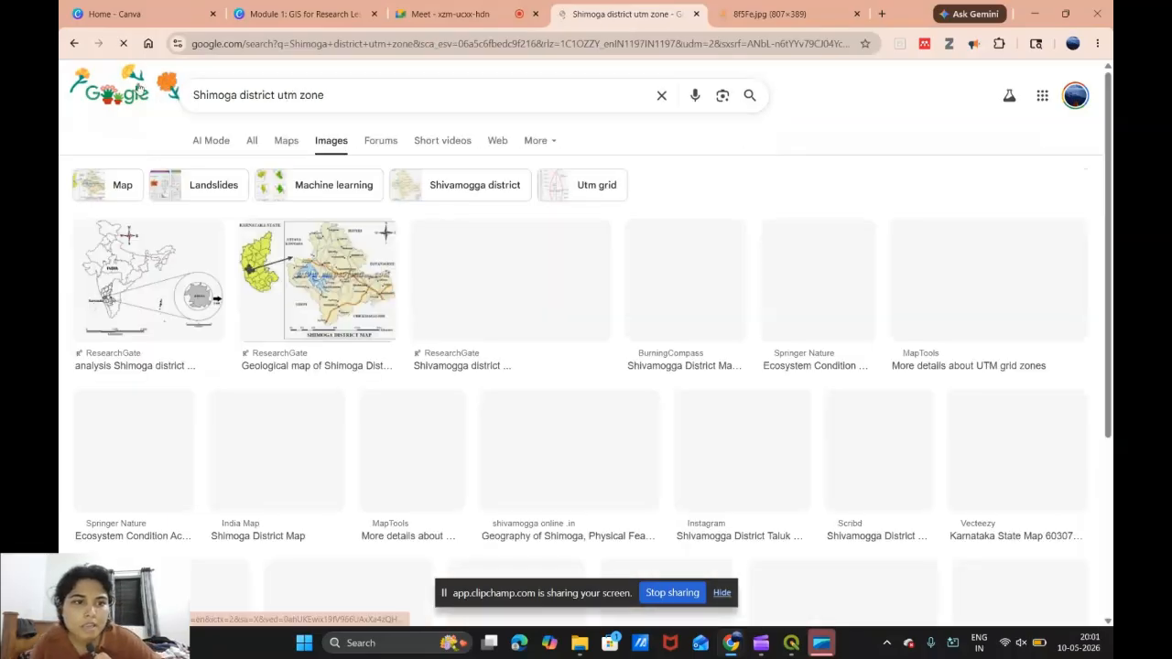
pyautogui.click(253, 146)
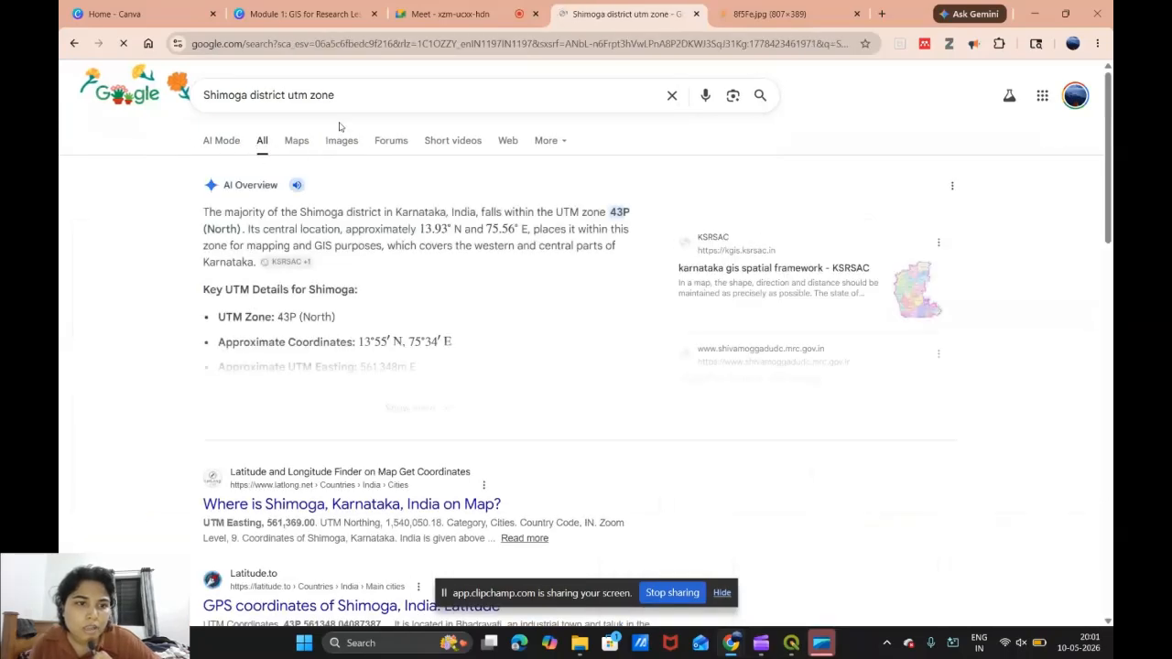
# Highlight the UTM zone stated for Shimoga district in the AI Overview
pyautogui.doubleClick(623, 212)
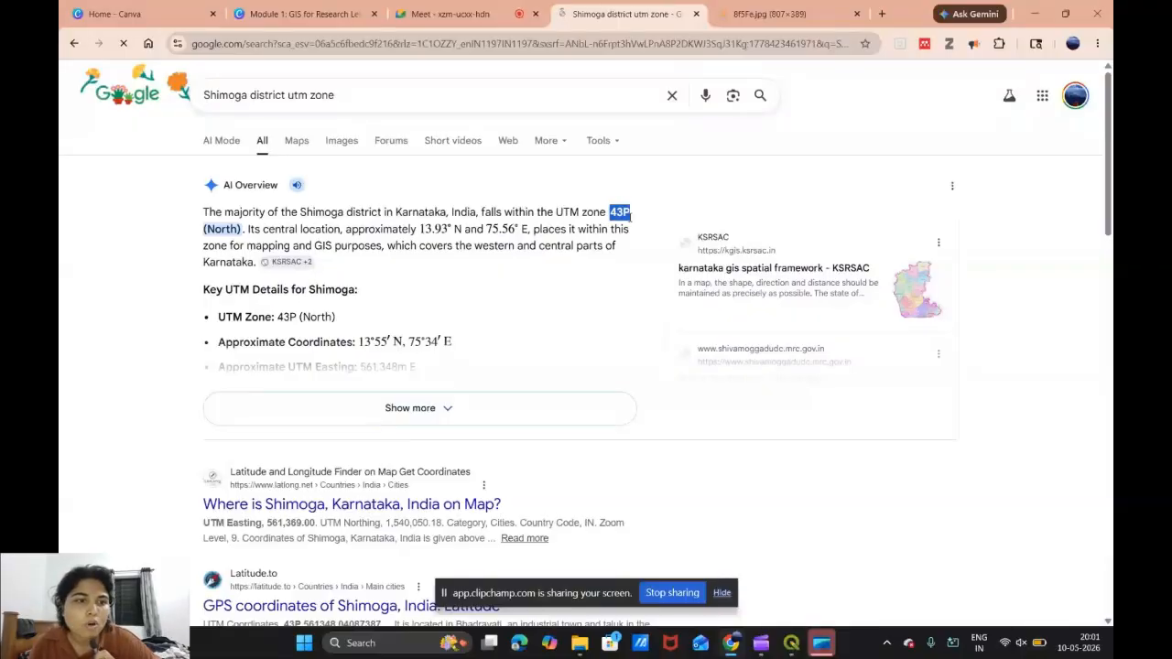
pyautogui.moveTo(241, 231); pyautogui.dragTo(612, 214)
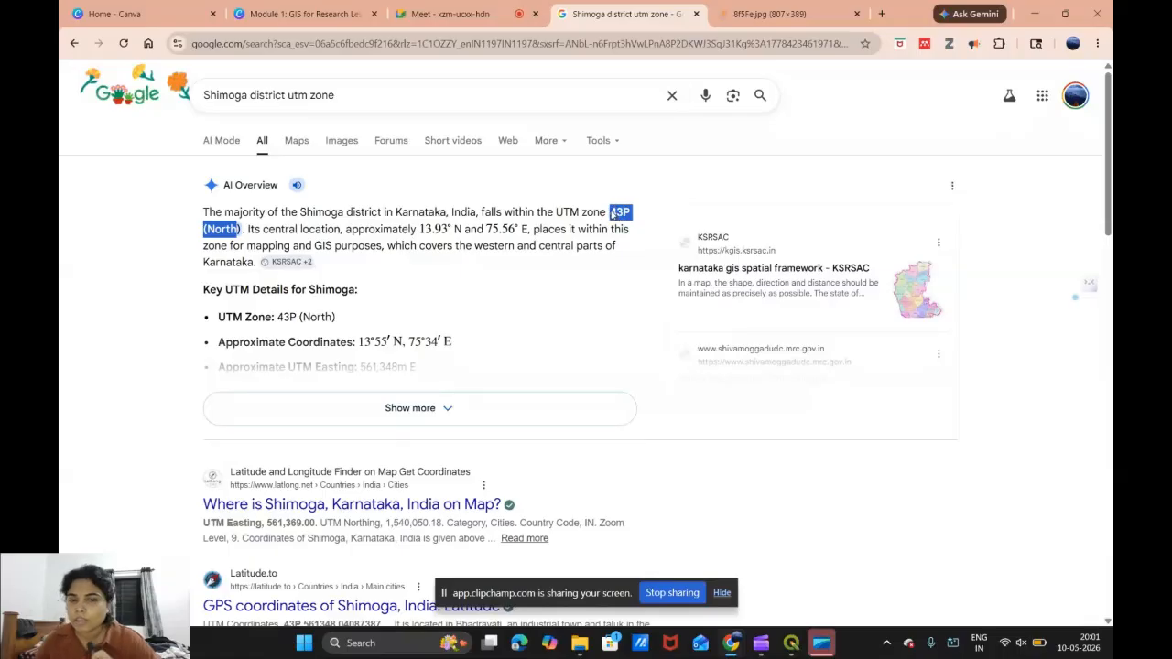
pyautogui.click(560, 223)
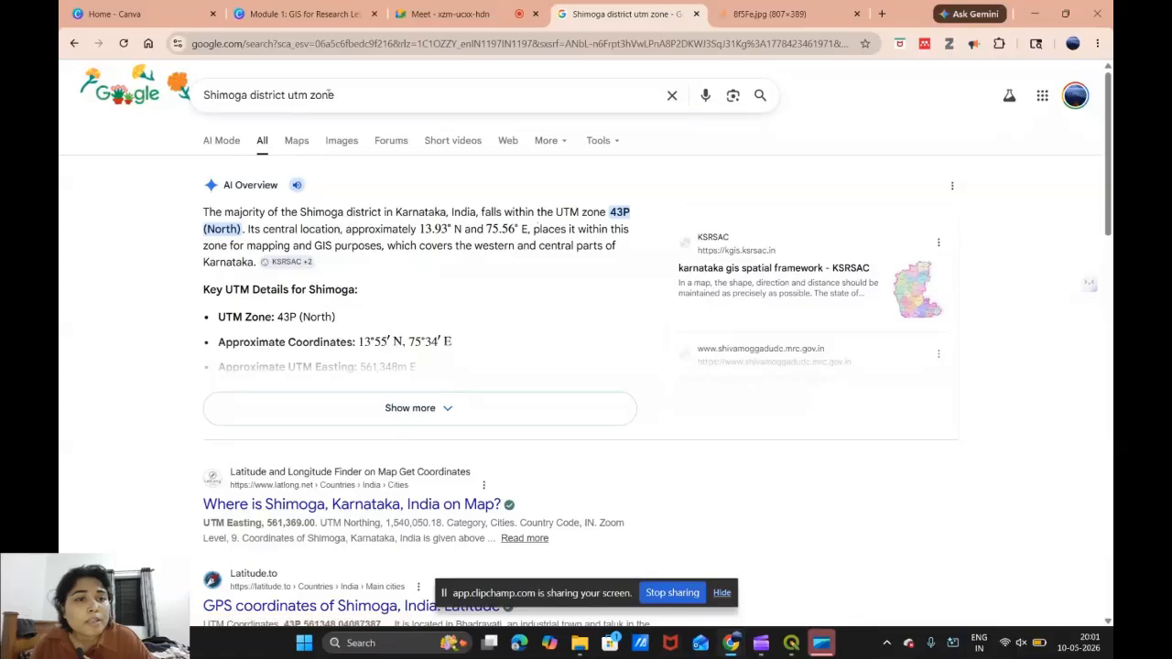
# Search images for "utm zones" again and examine the ResearchGate map showing India's six UTM zones
pyautogui.moveTo(286, 95); pyautogui.dragTo(188, 97)
pyautogui.press('BackSpace')
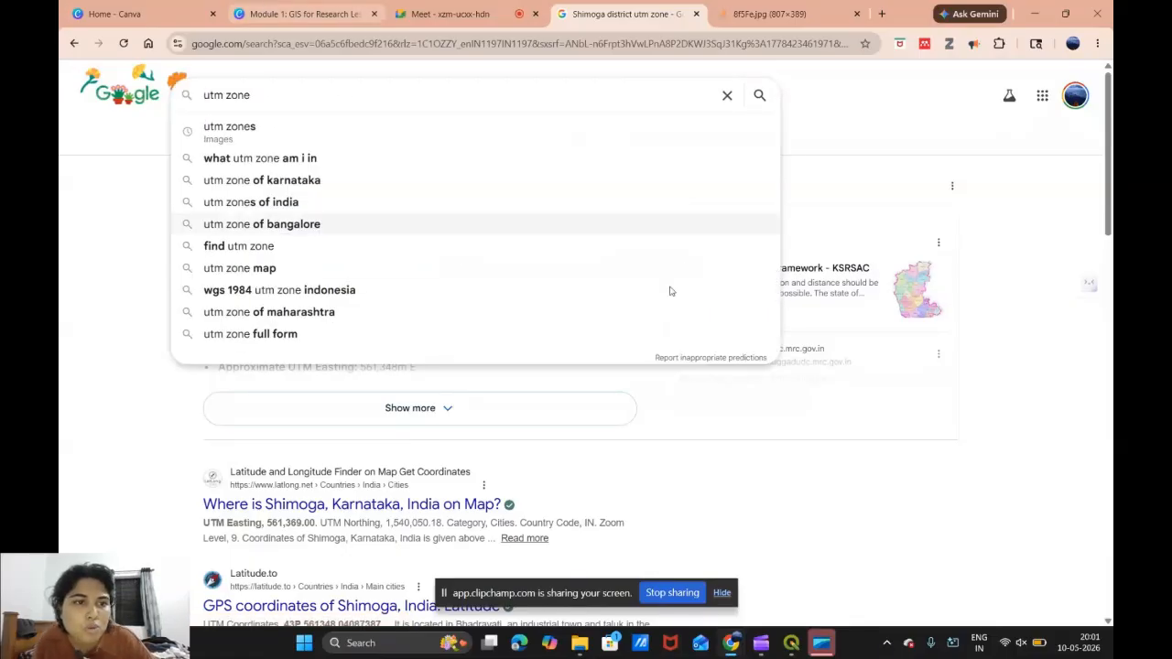
pyautogui.click(243, 132)
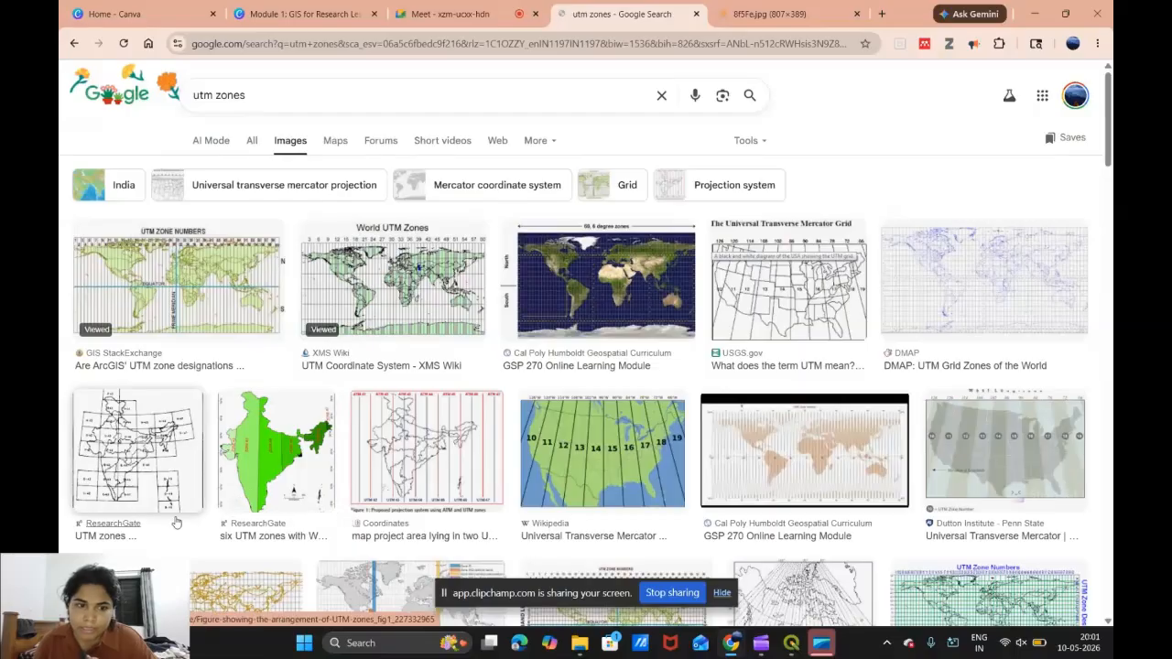
pyautogui.click(274, 465)
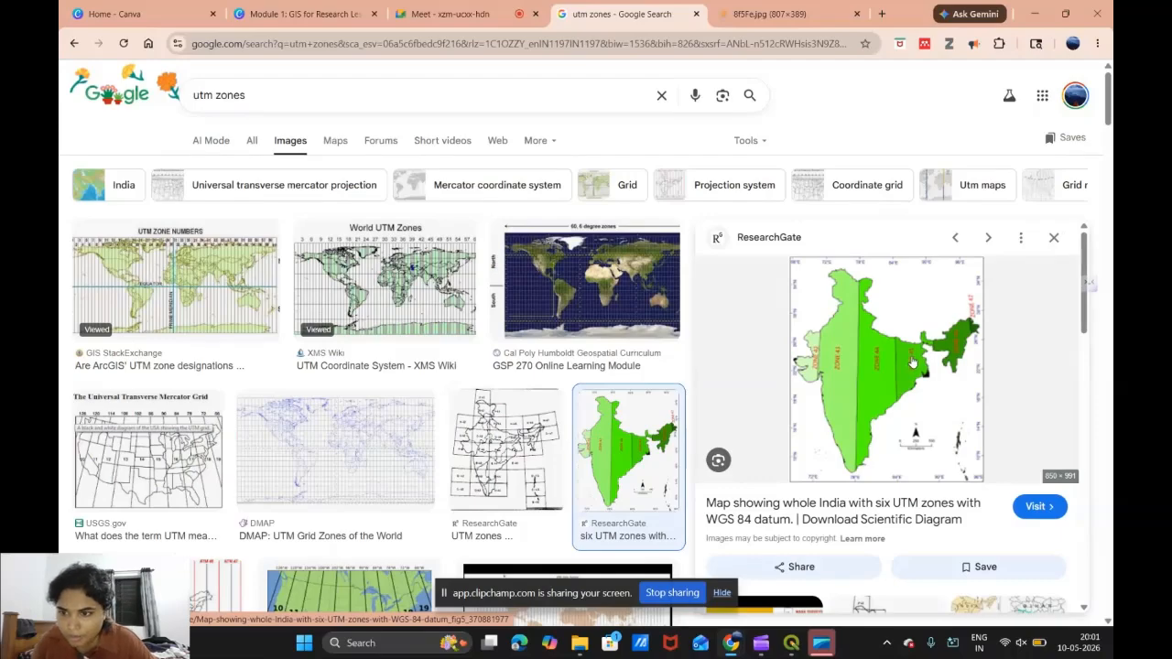
pyautogui.scroll(-2, 912, 366)
pyautogui.scroll(1, 931, 507)
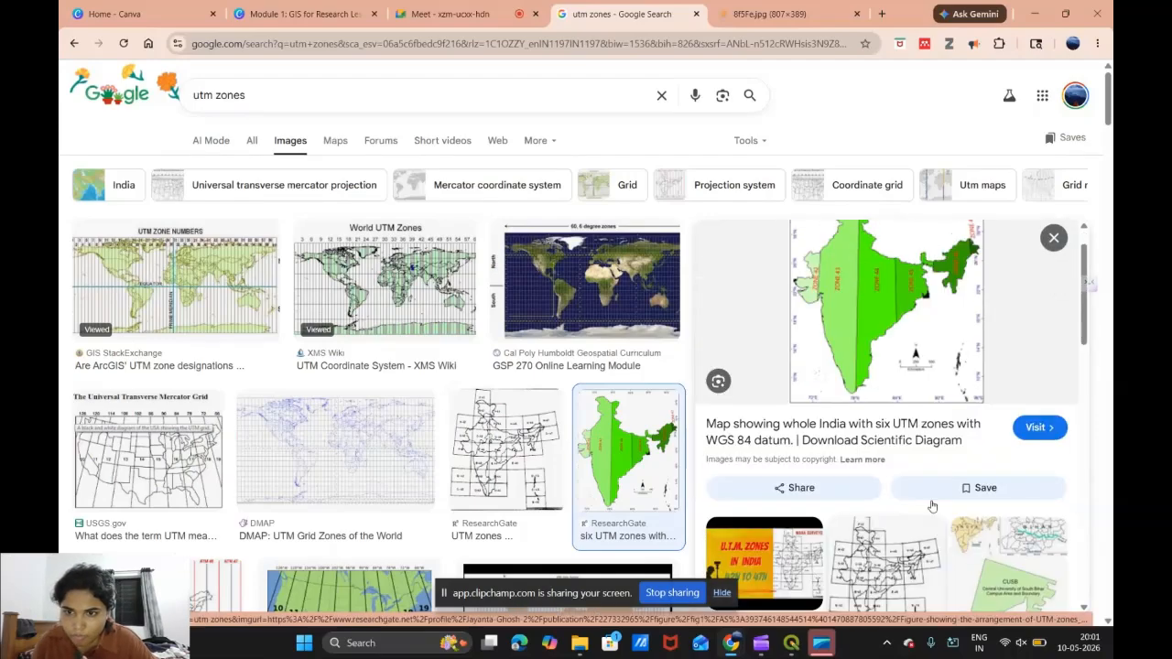
# Open the ResearchGate map of India's six UTM zones as a separate image, view it and return to the image results
pyautogui.scroll(1, 932, 506)
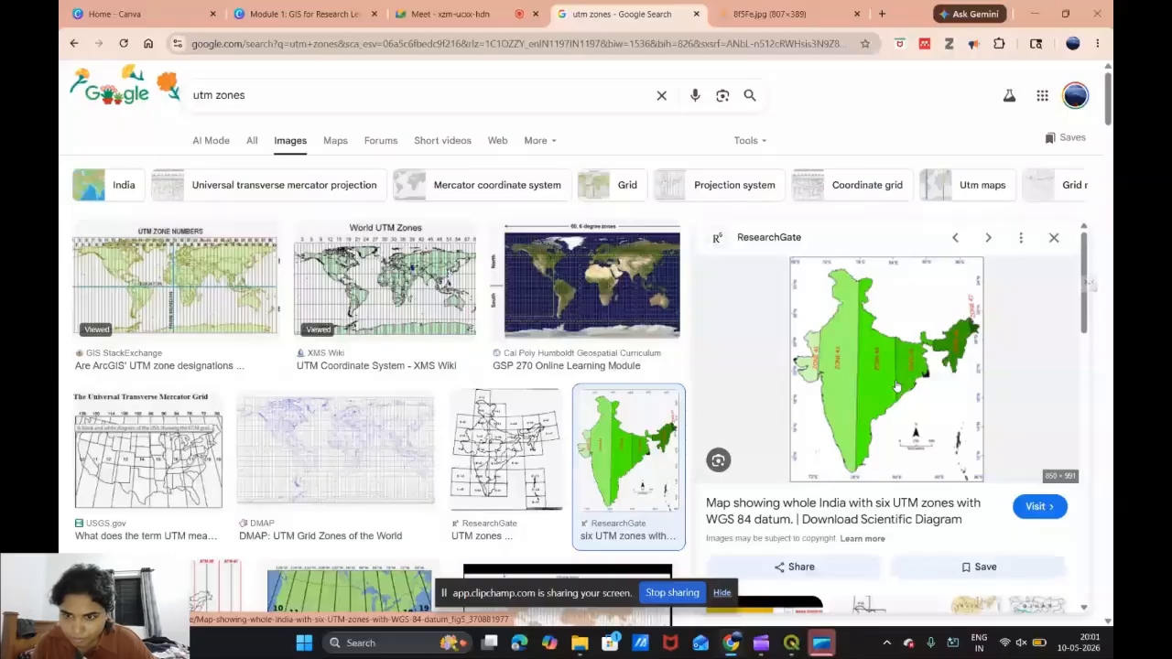
pyautogui.rightClick(897, 386)
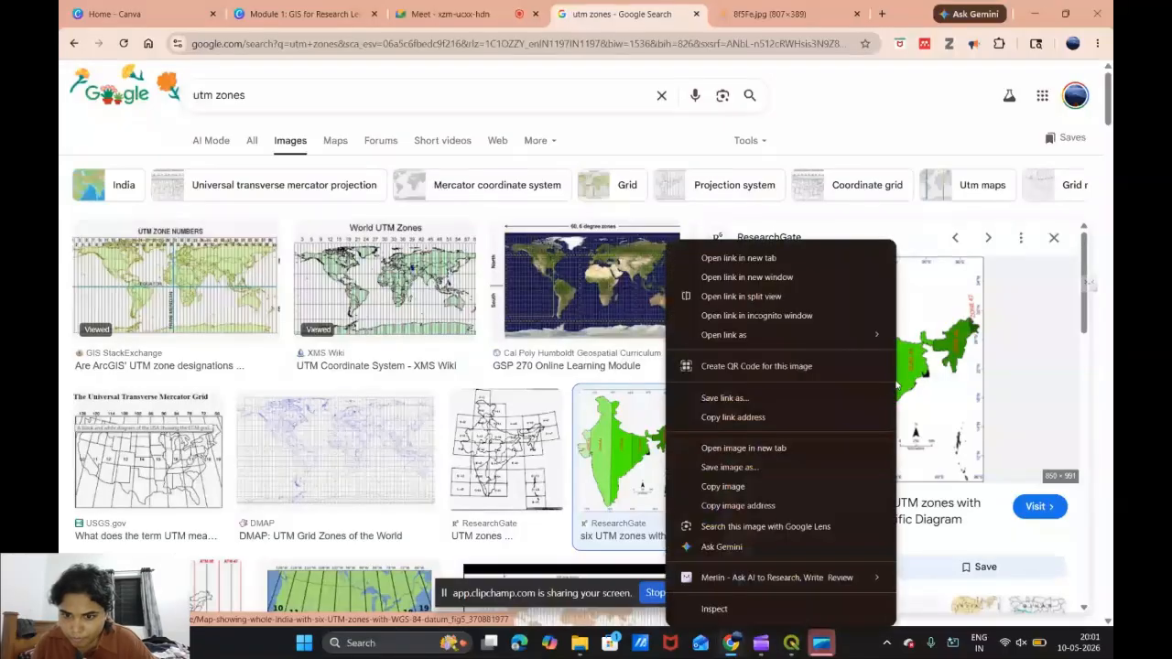
pyautogui.click(813, 447)
pyautogui.click(793, 13)
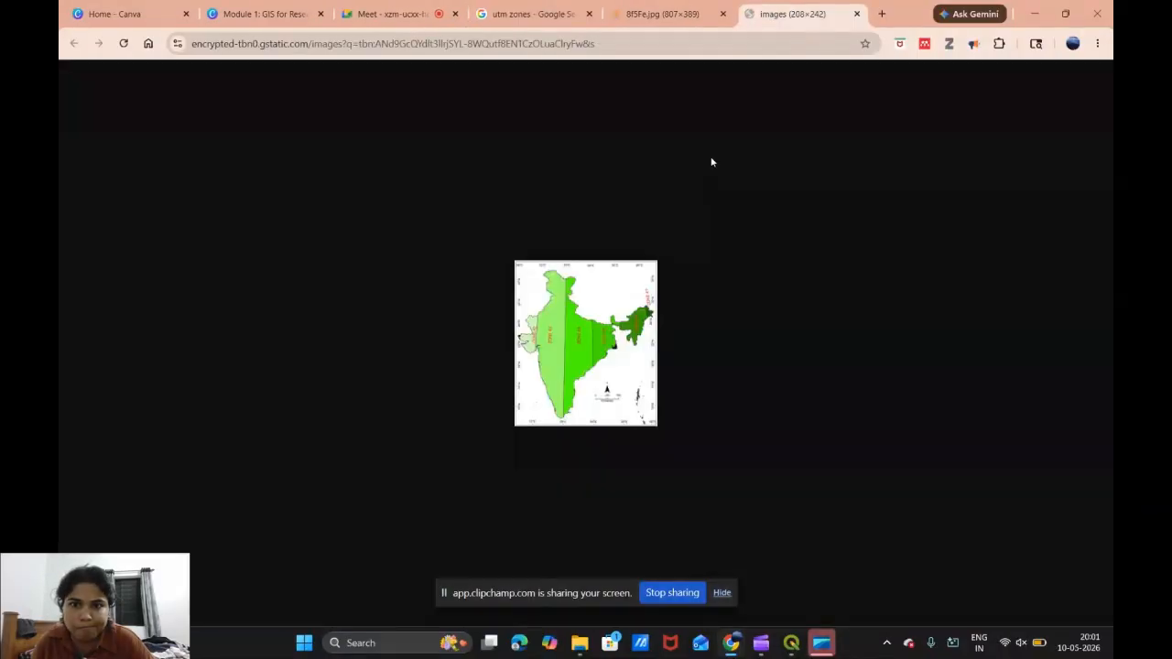
pyautogui.click(682, 11)
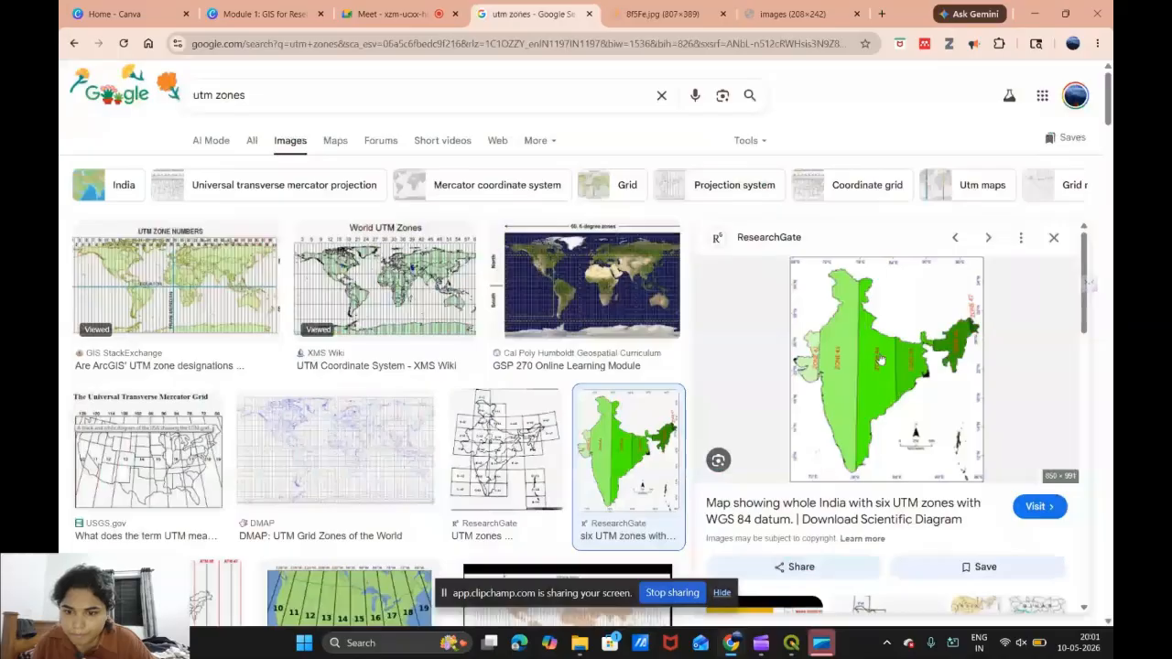
# Find the Coordinates map of India with ATM and UTM zones among the image results and open it in its own tab
pyautogui.scroll(-3, 584, 460)
pyautogui.scroll(-4, 583, 459)
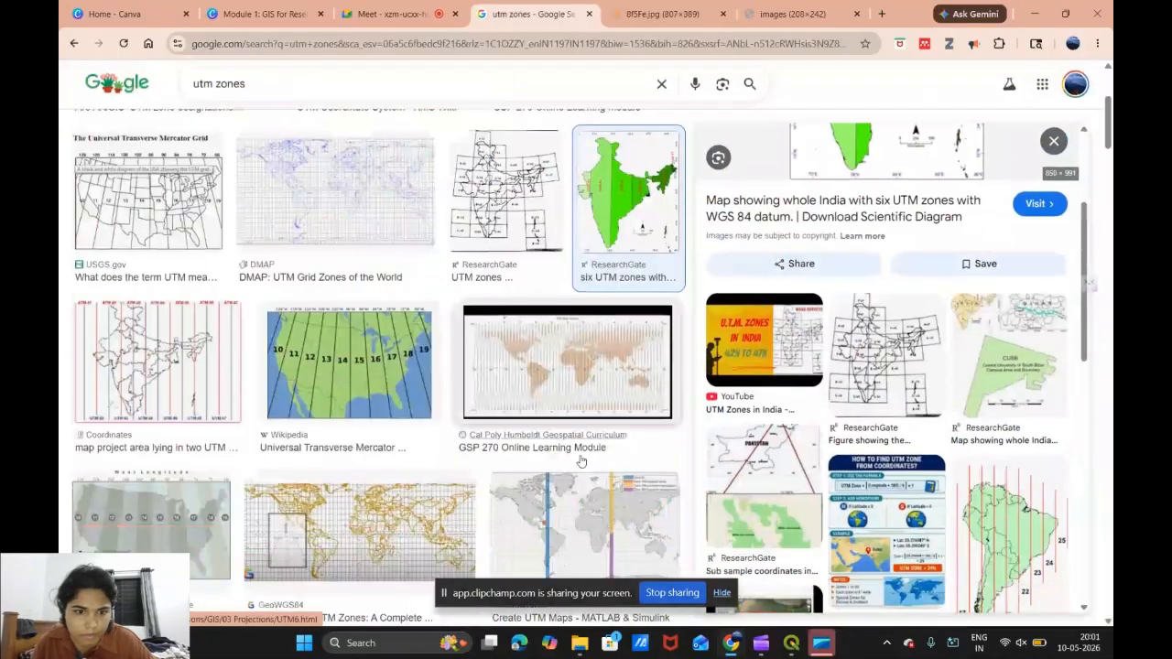
pyautogui.scroll(3, 462, 485)
pyautogui.scroll(-2, 462, 485)
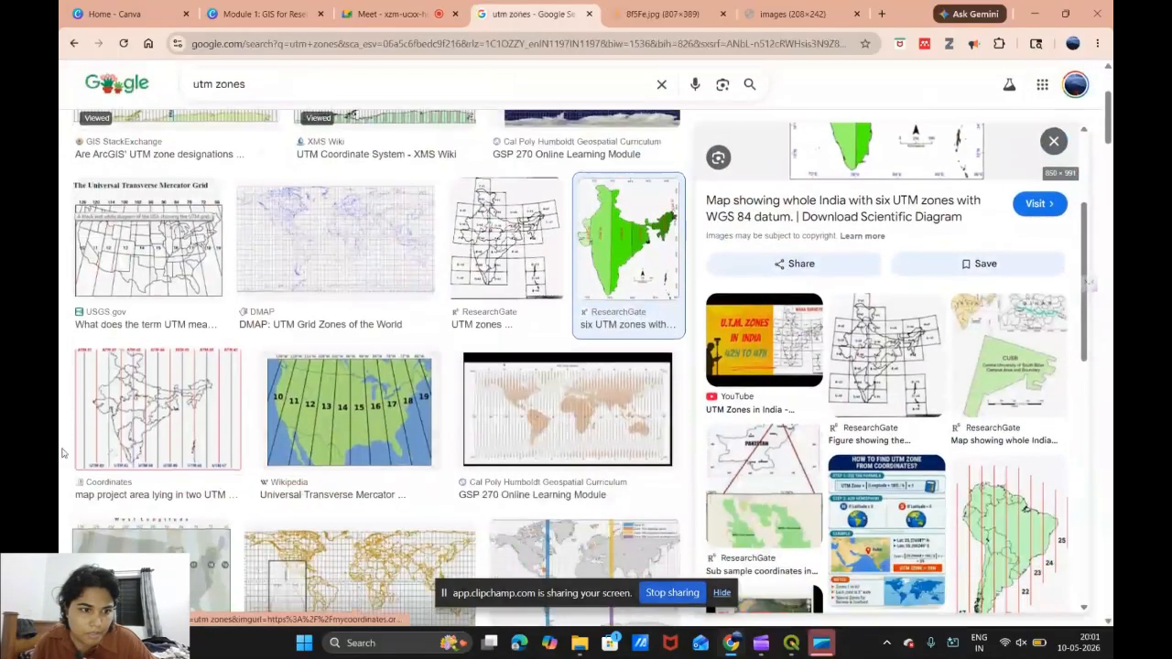
pyautogui.click(155, 407)
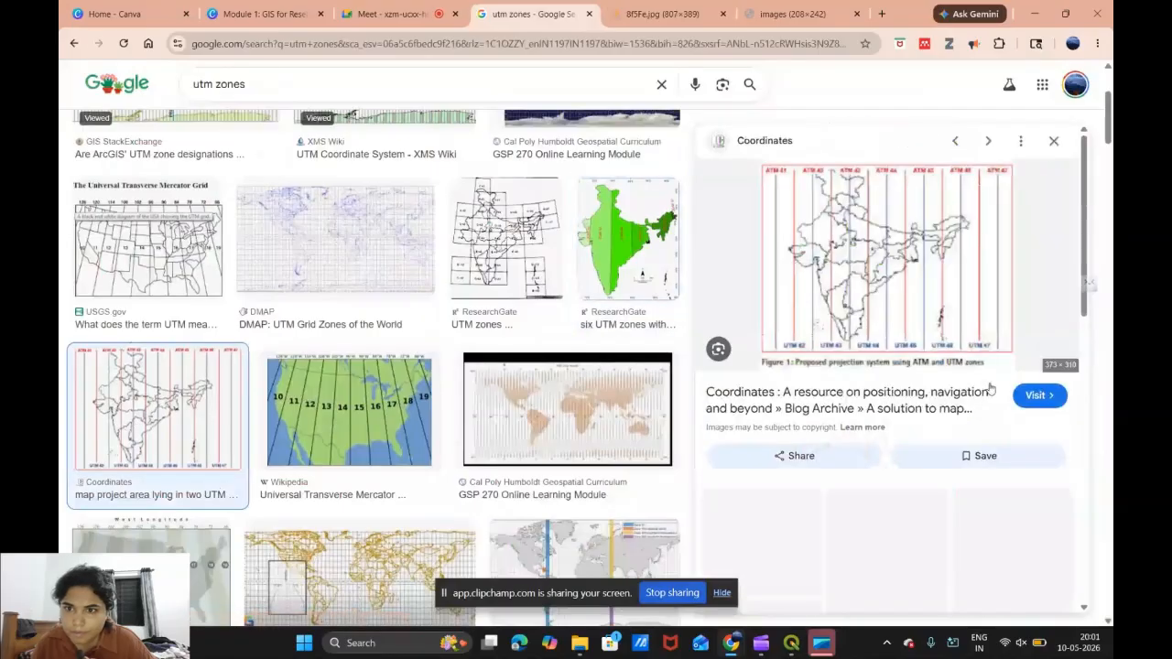
pyautogui.rightClick(854, 218)
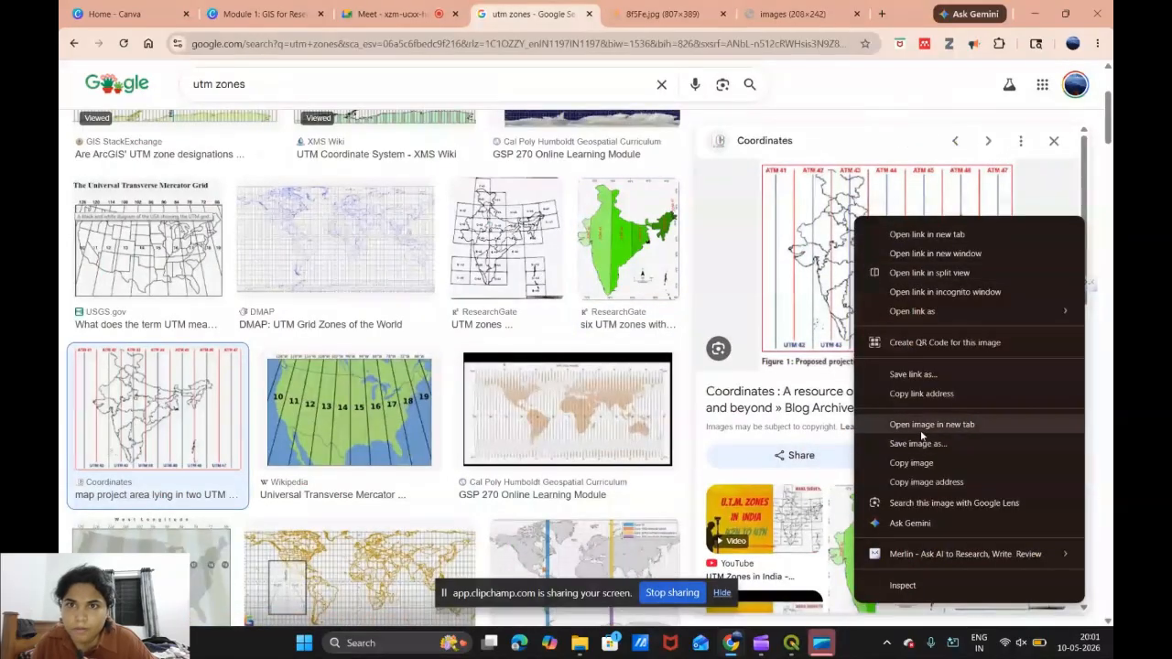
pyautogui.click(920, 421)
pyautogui.click(796, 14)
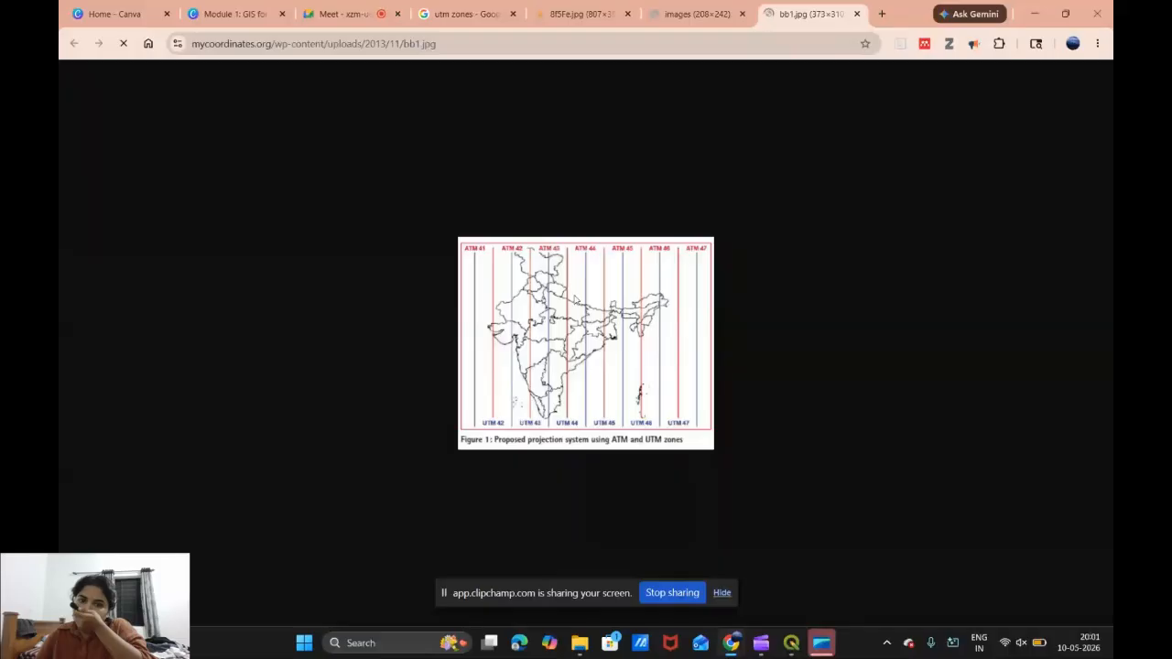
# Enlarge the India ATM and UTM zones map to 175% browser zoom
pyautogui.click(1097, 43)
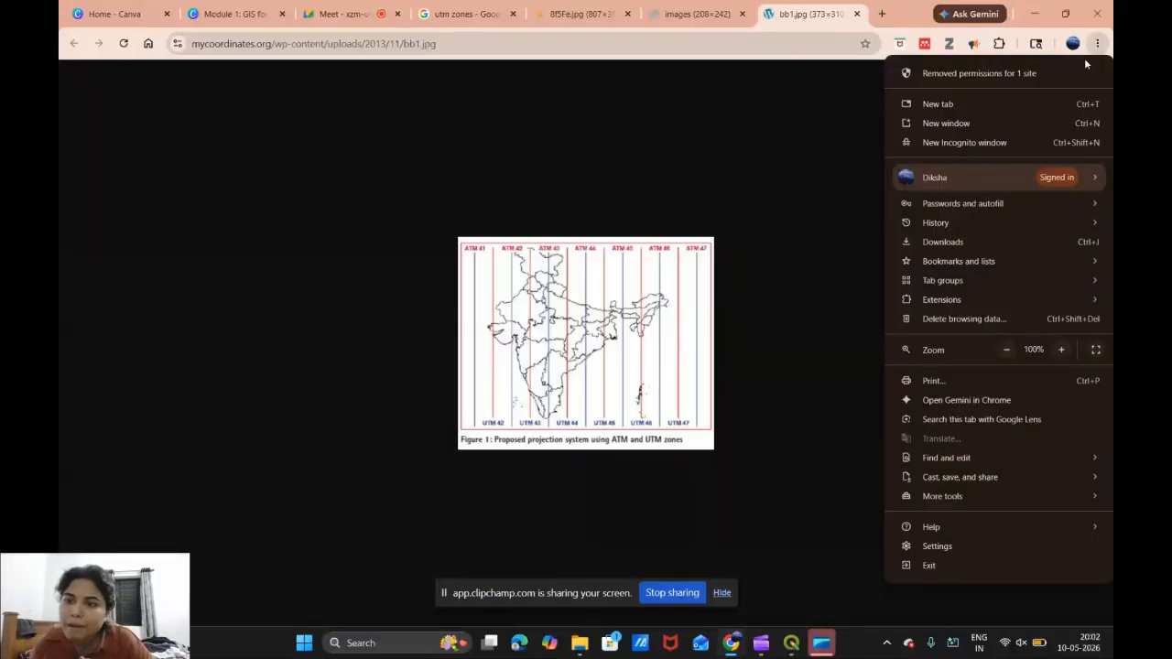
pyautogui.click(1063, 350)
pyautogui.click(1063, 350)
pyautogui.click(1063, 350)
pyautogui.click(1062, 350)
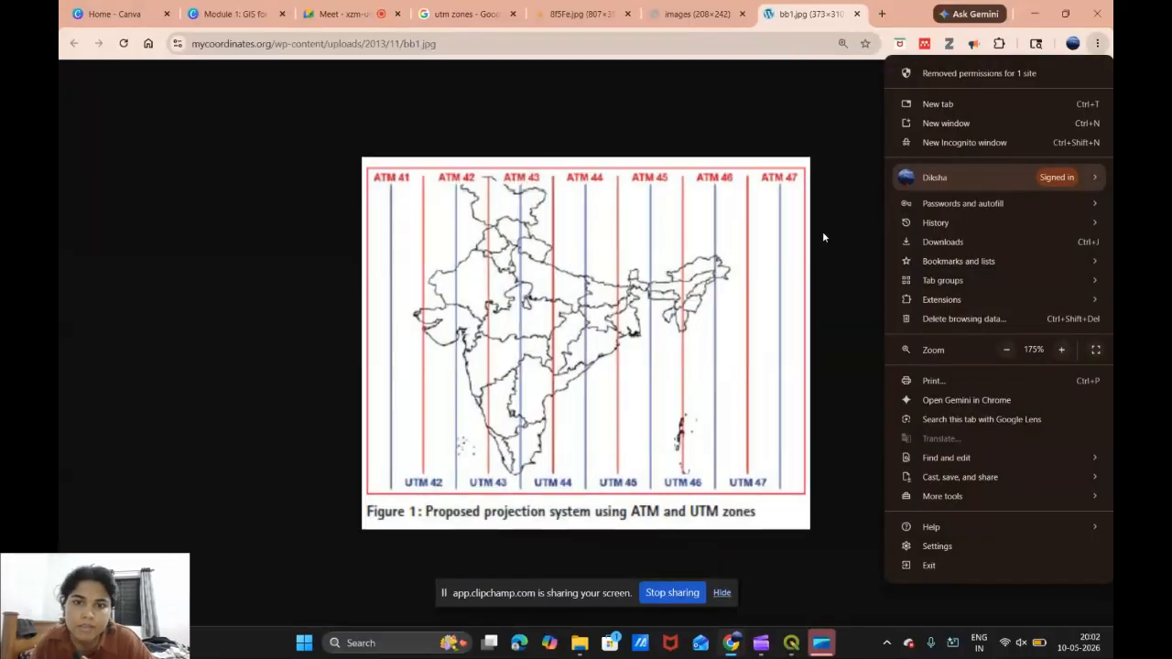
pyautogui.click(822, 230)
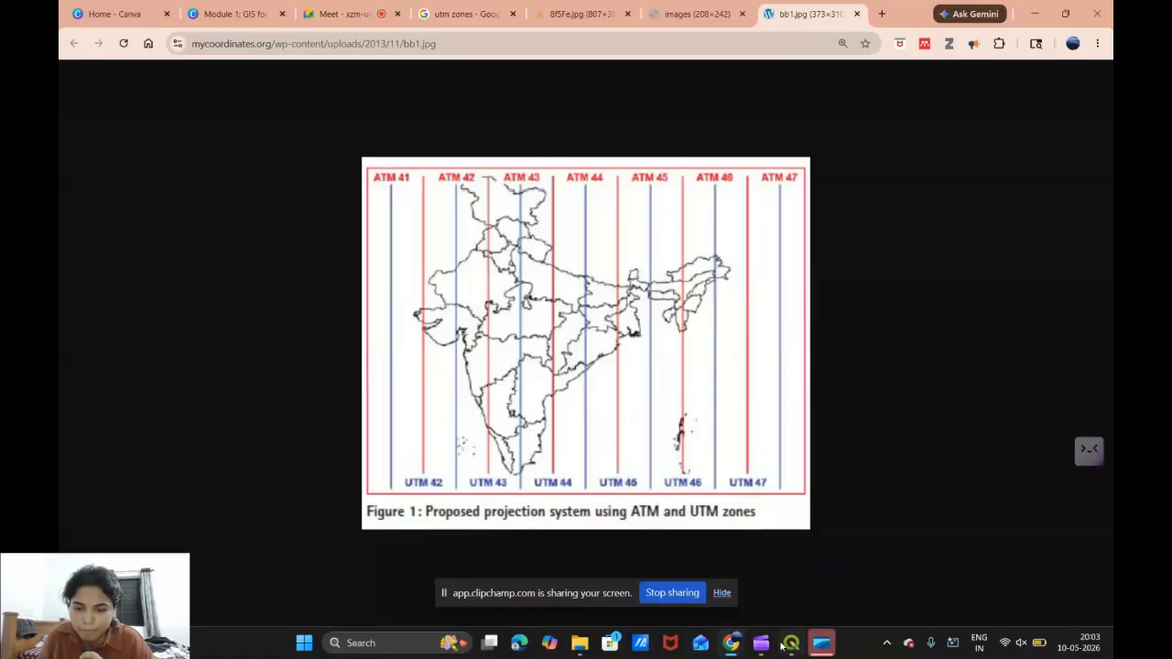
# Switch to QGIS and look through the coordinate reference systems offered for the new shapefile layer without choosing one
pyautogui.moveTo(790, 643)
pyautogui.click(795, 598)
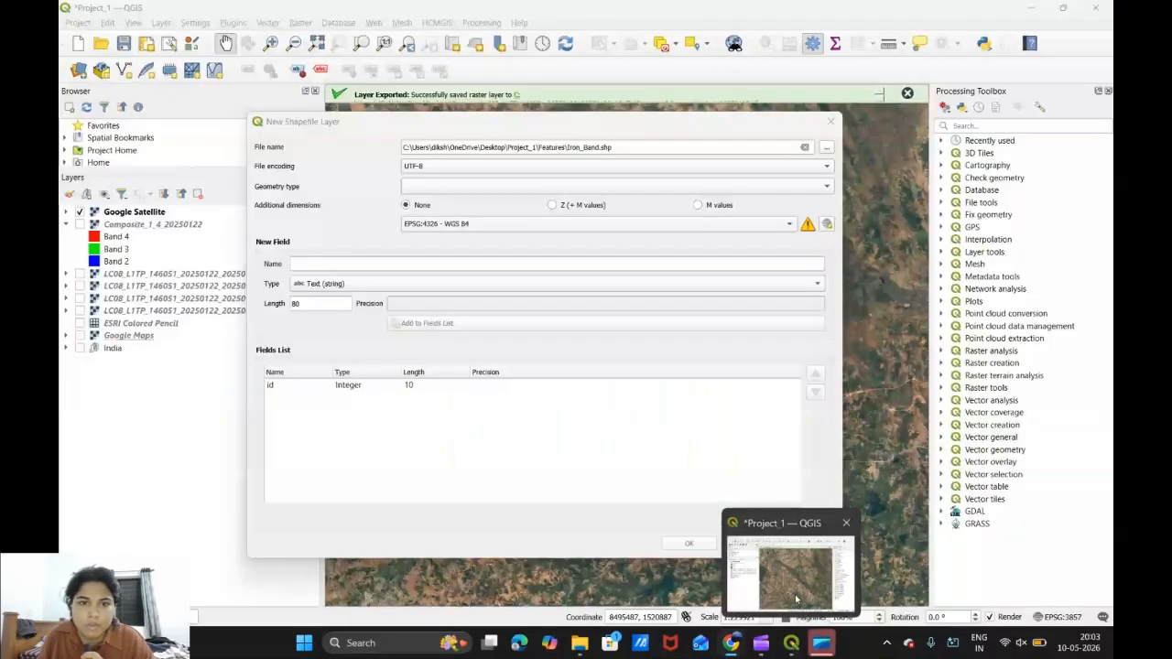
pyautogui.click(470, 227)
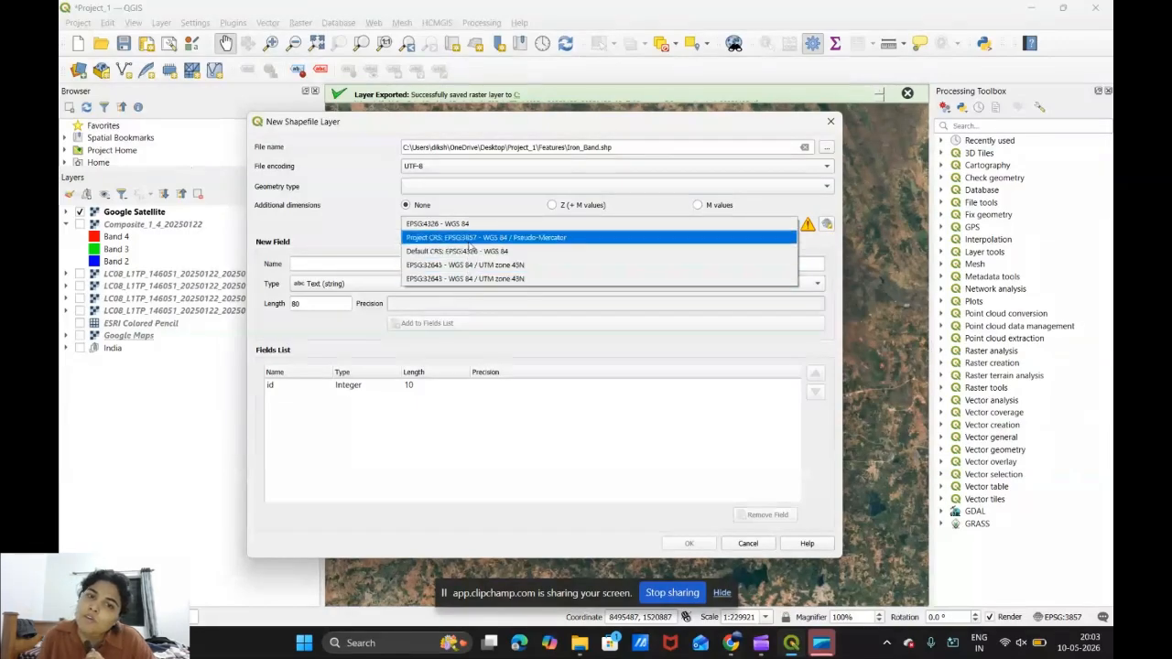
pyautogui.click(445, 291)
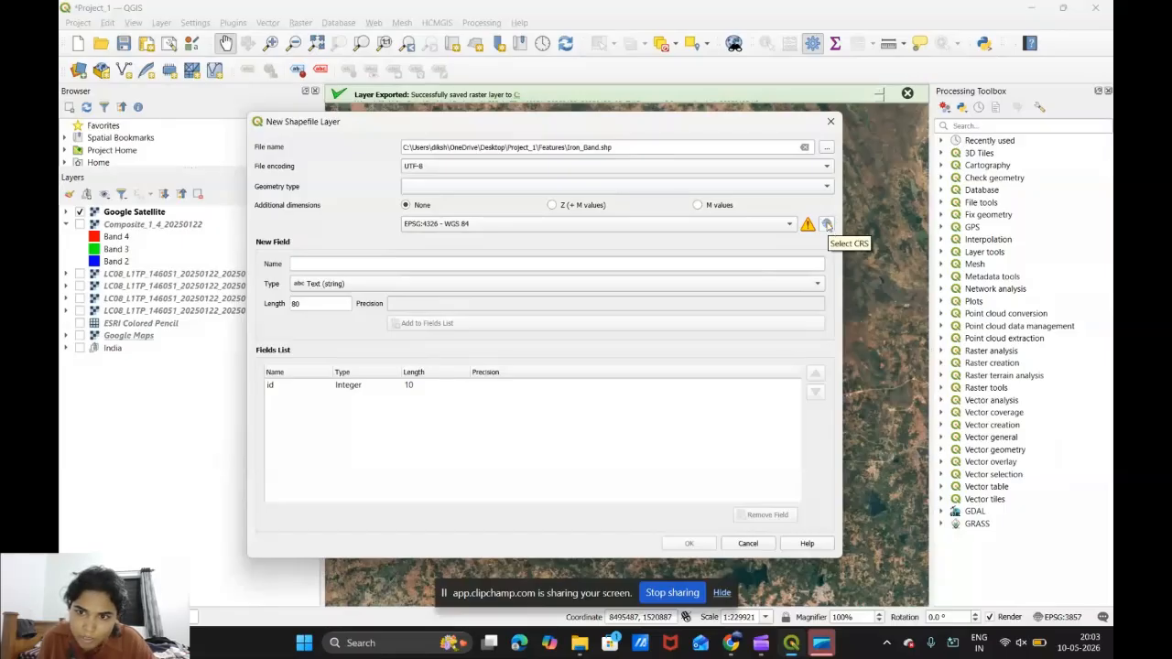
# Try to assign a reference system to the new shapefile layer by filtering the CRS selector for "UTM zone 43"
pyautogui.click(826, 225)
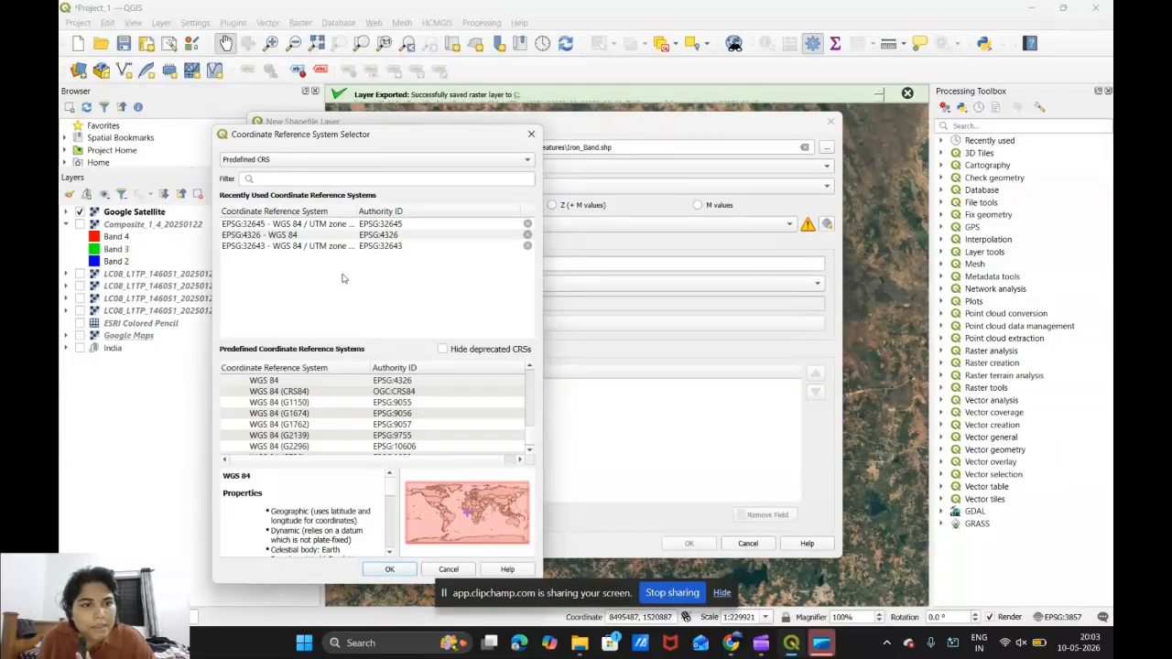
pyautogui.click(294, 179)
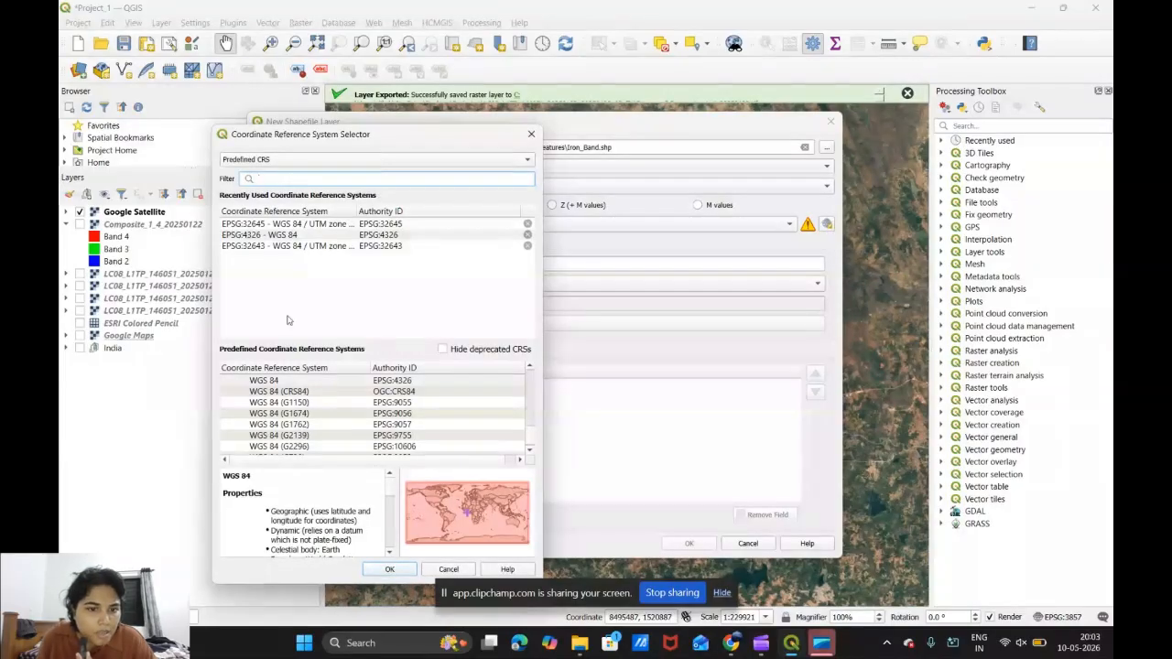
pyautogui.scroll(-3, 307, 402)
pyautogui.scroll(3, 307, 403)
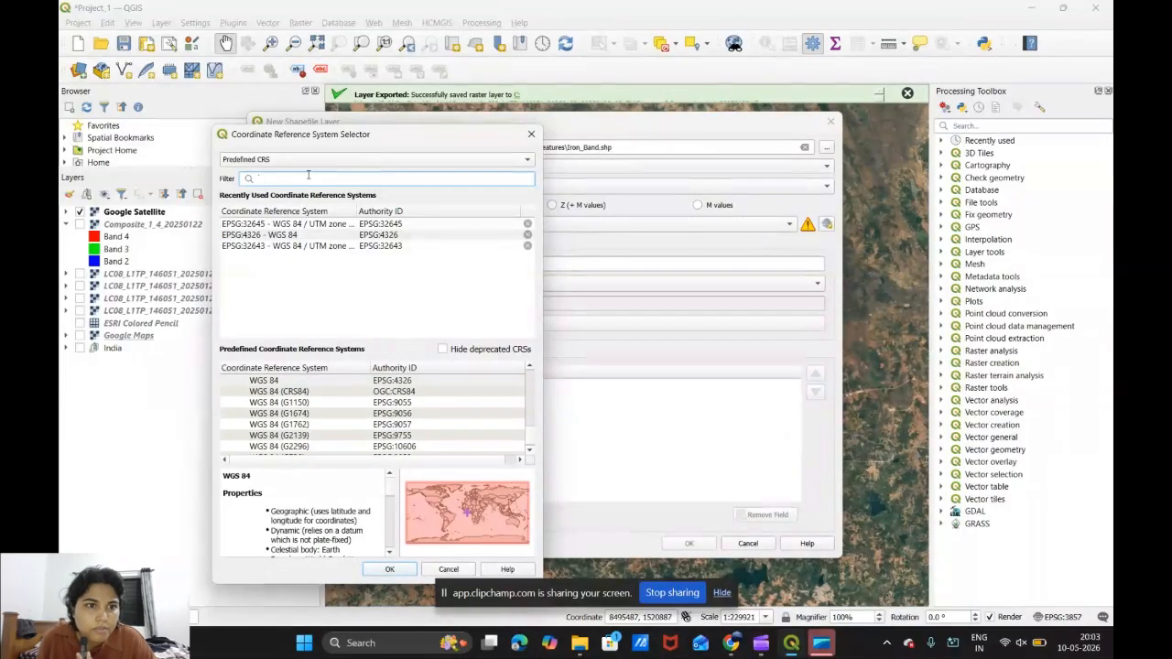
pyautogui.write('U')
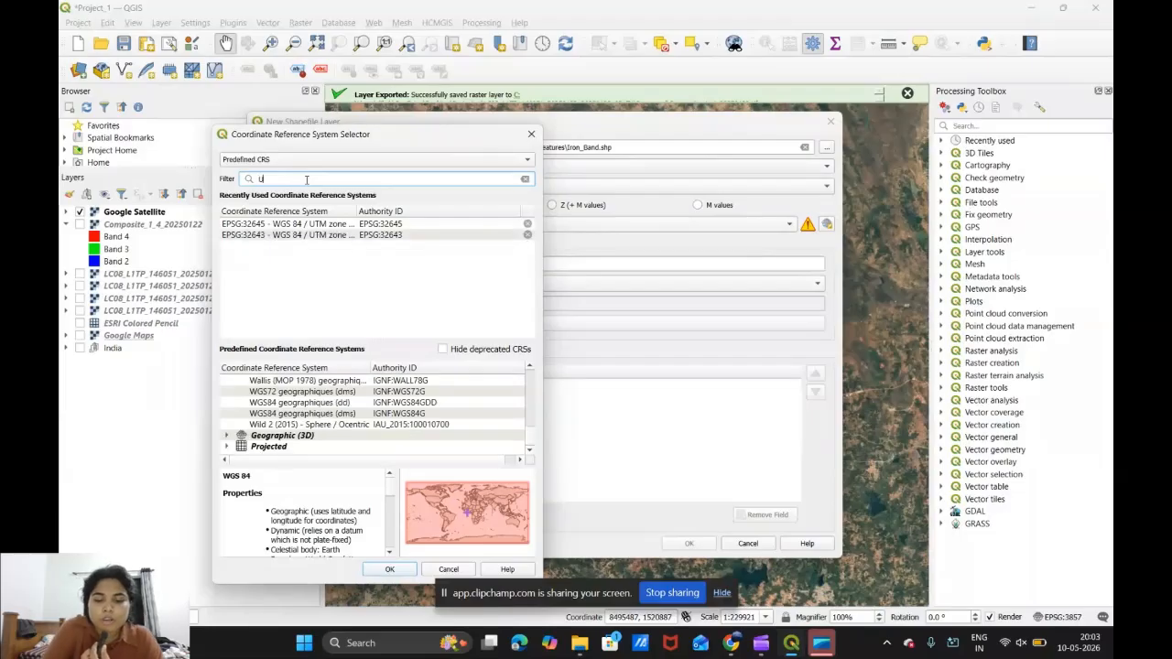
pyautogui.write('TM')
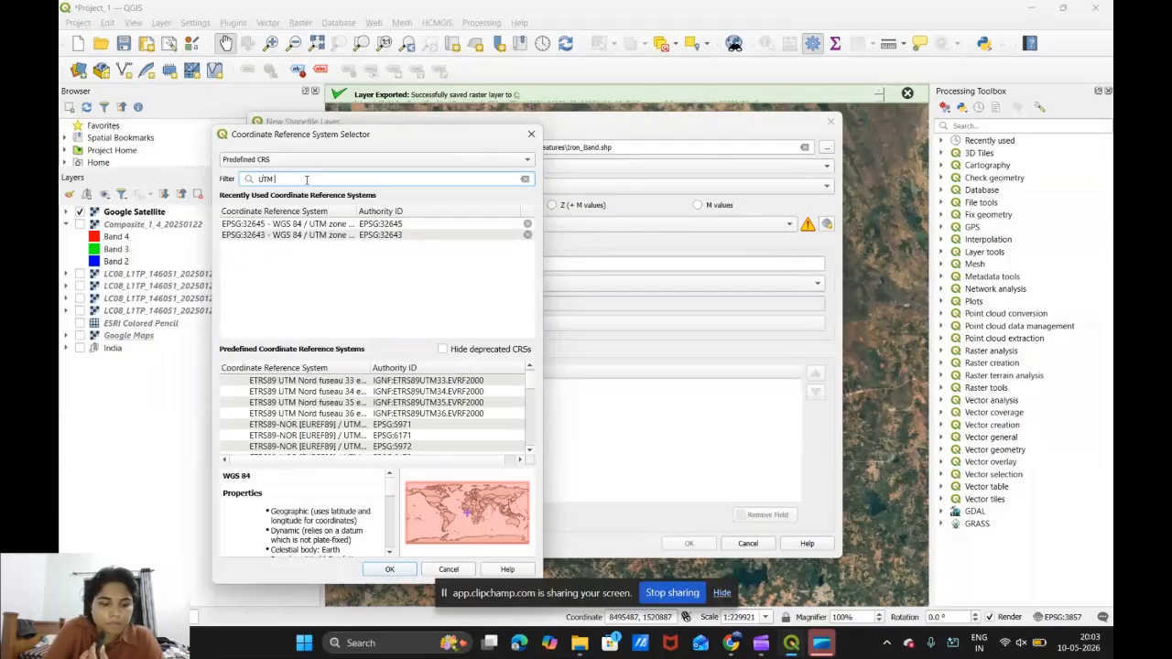
pyautogui.write(' zo')
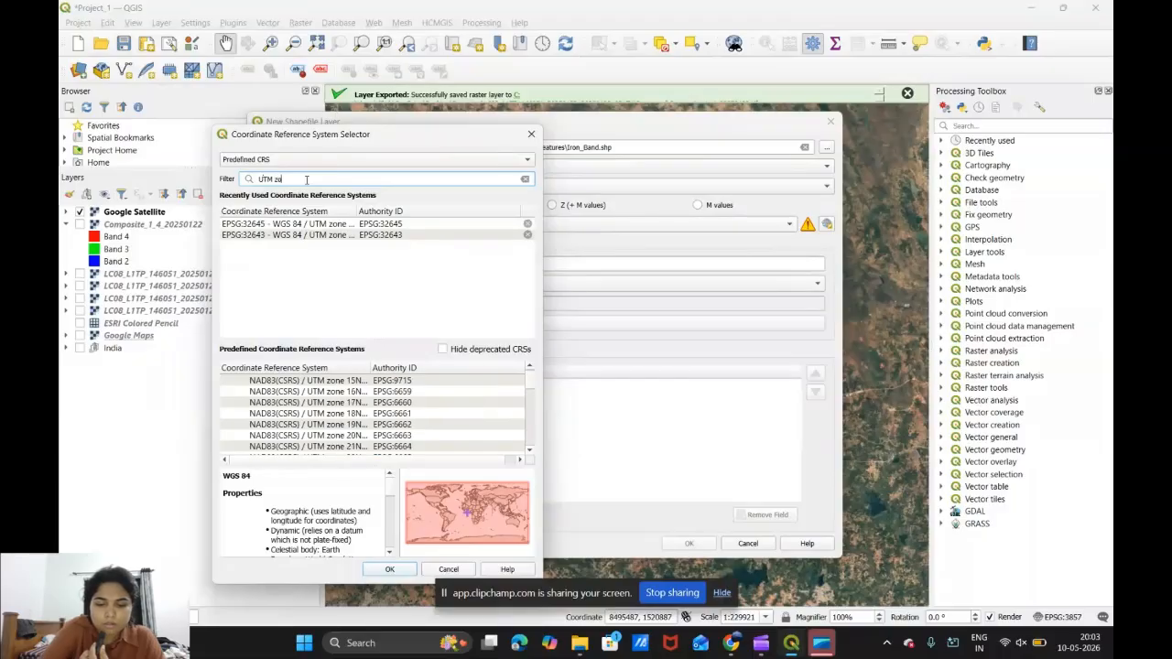
pyautogui.write('ne 43')
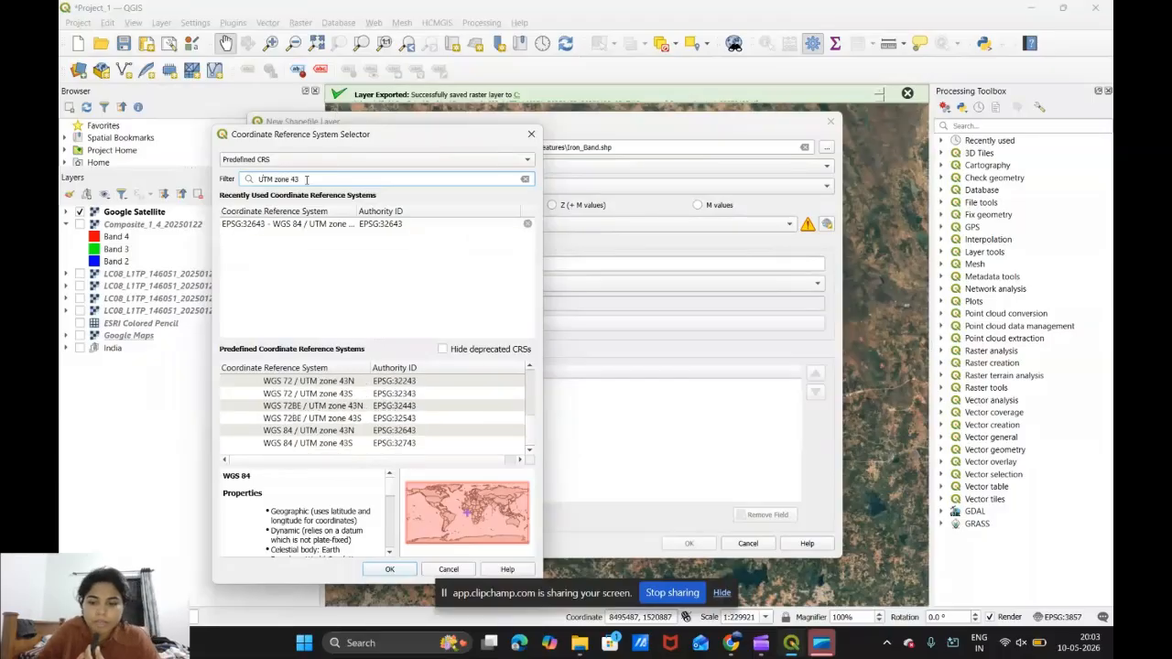
pyautogui.press('Return')
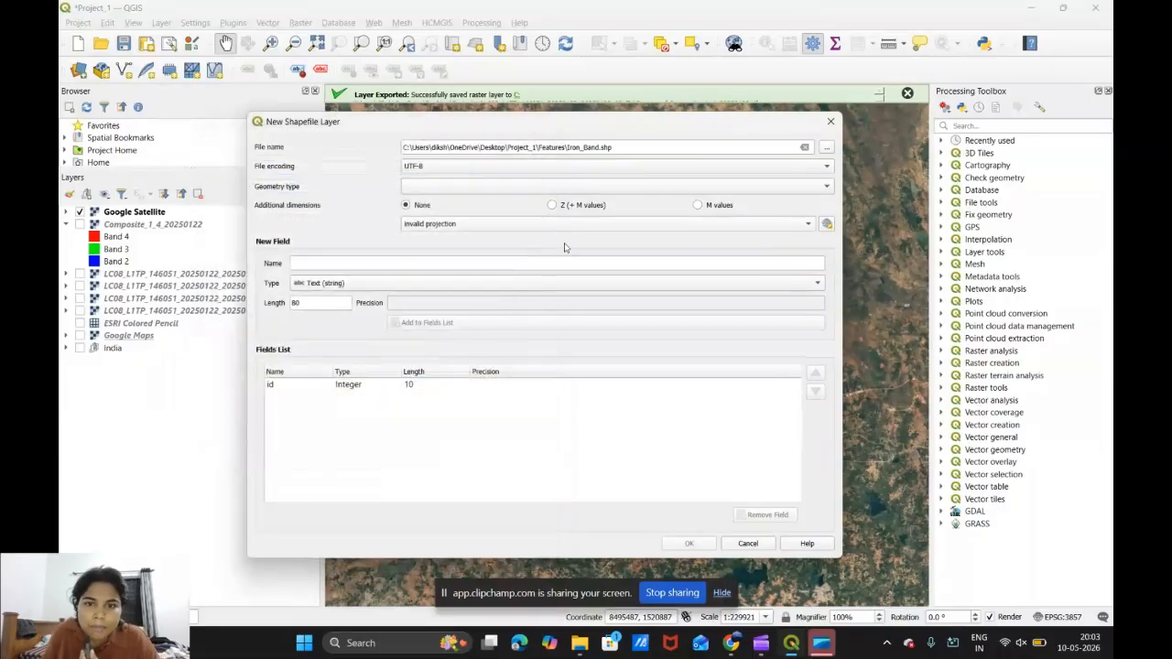
# Filter the CRS selector for "UTM zone 43", assign EPSG:32643 - WGS 84 / UTM zone 43N to the layer and set its geometry type to Polygon
pyautogui.click(784, 224)
pyautogui.click(827, 224)
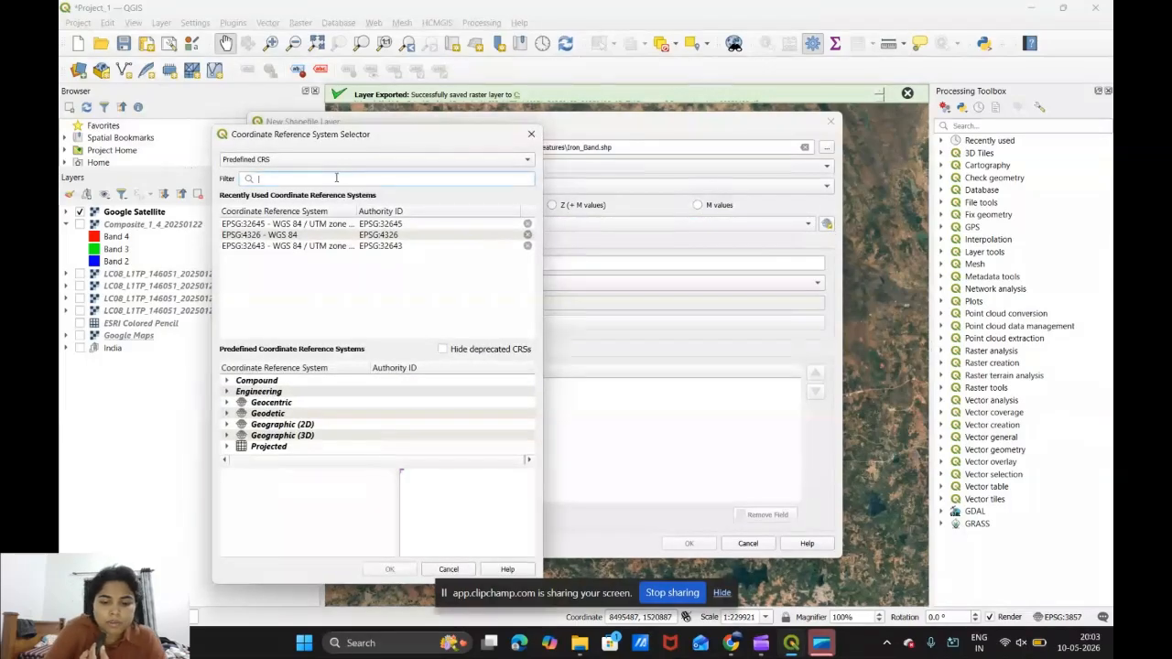
pyautogui.write('UTM')
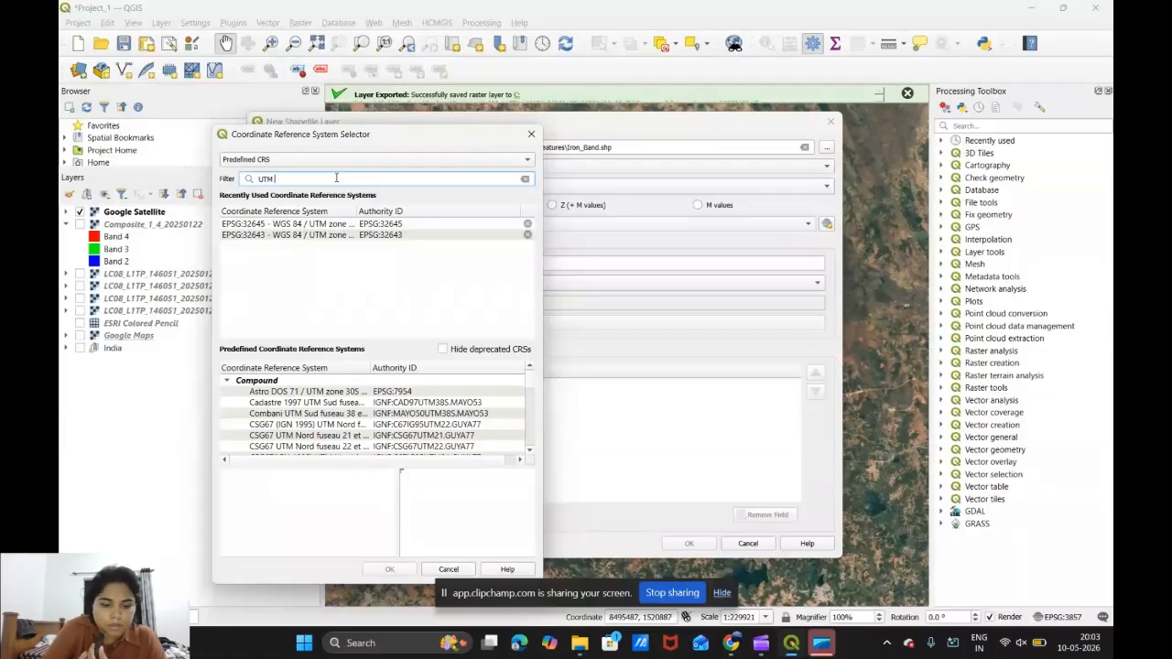
pyautogui.write(' zone')
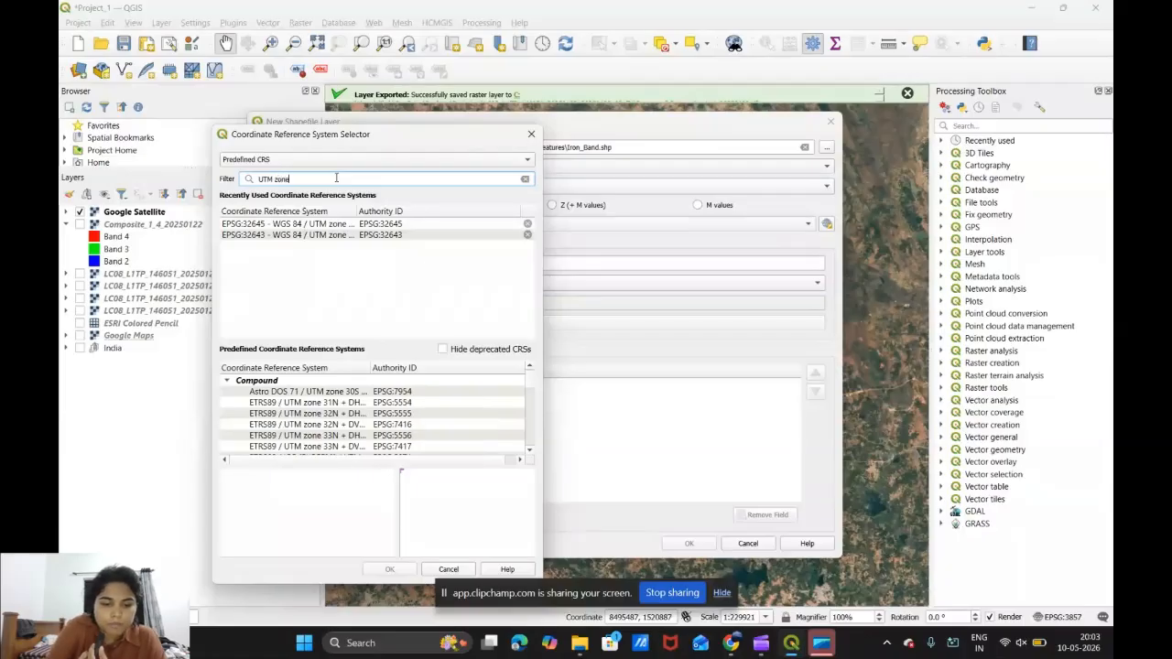
pyautogui.write(' 43')
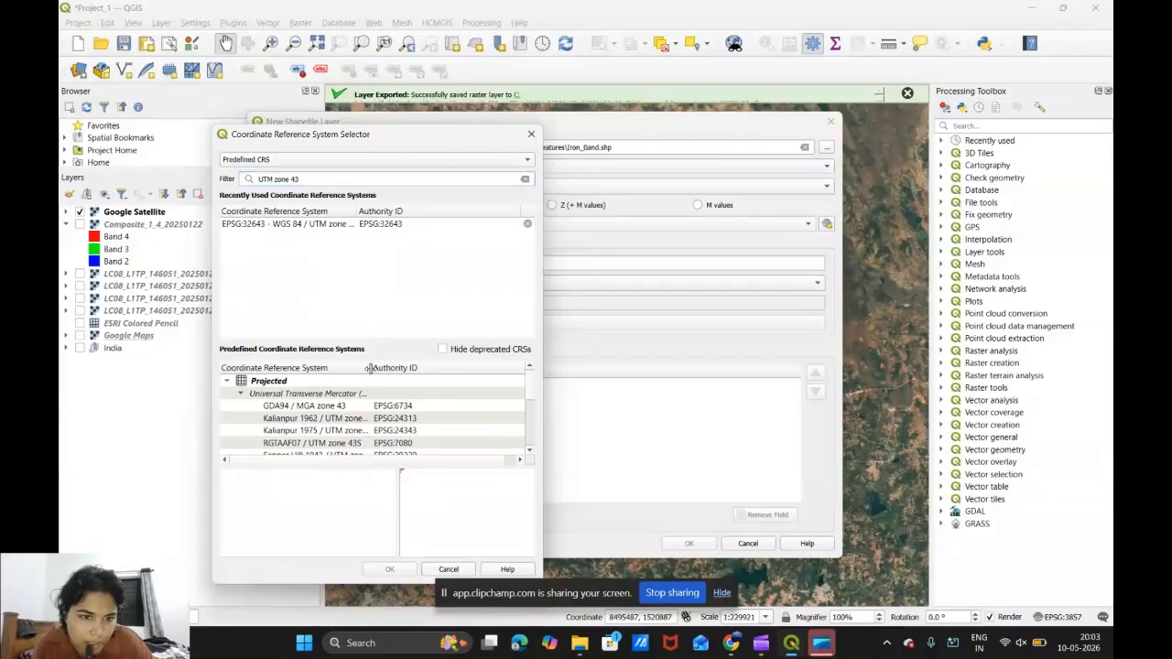
pyautogui.moveTo(367, 369); pyautogui.dragTo(413, 370)
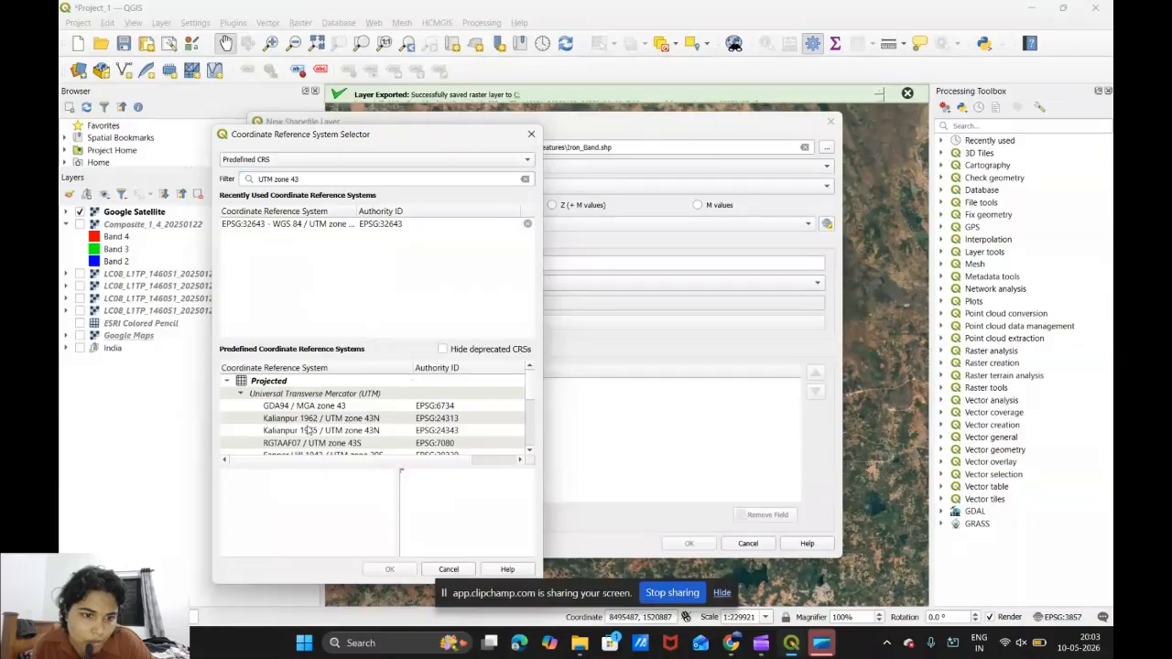
pyautogui.scroll(-1, 302, 419)
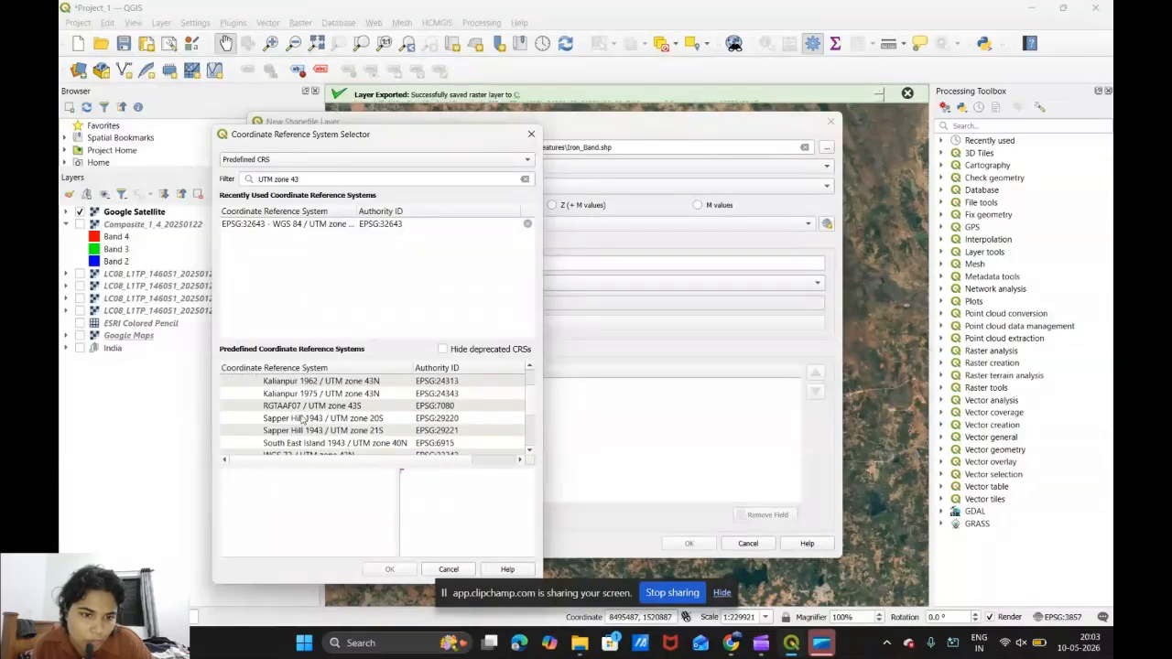
pyautogui.scroll(-1, 365, 425)
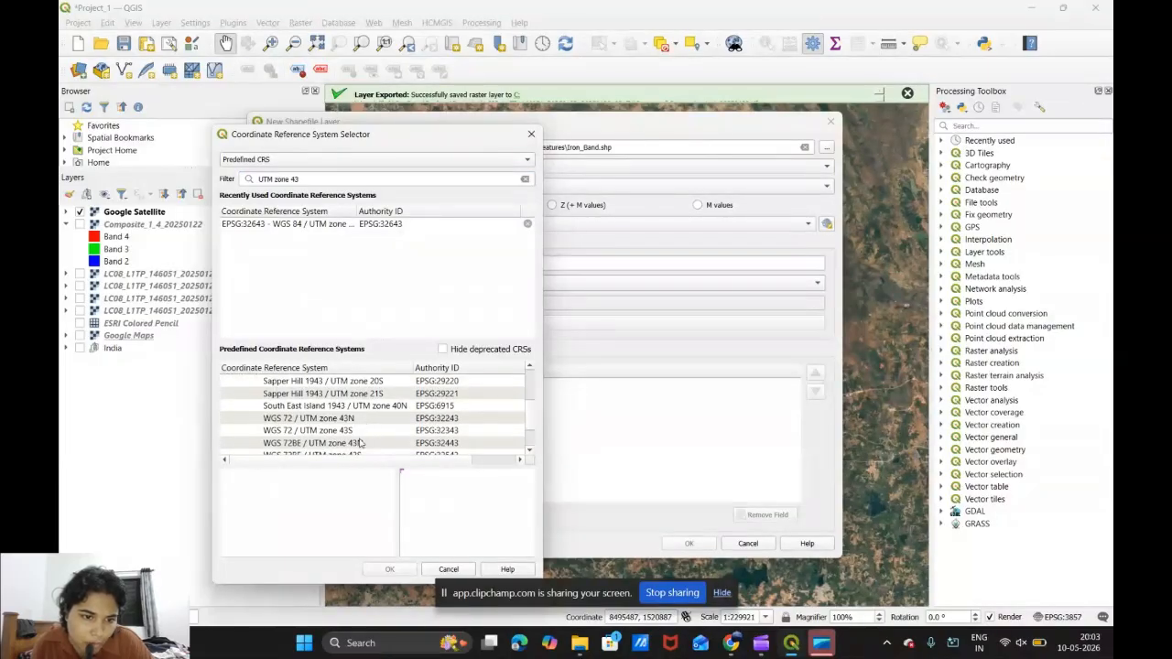
pyautogui.scroll(-1, 358, 443)
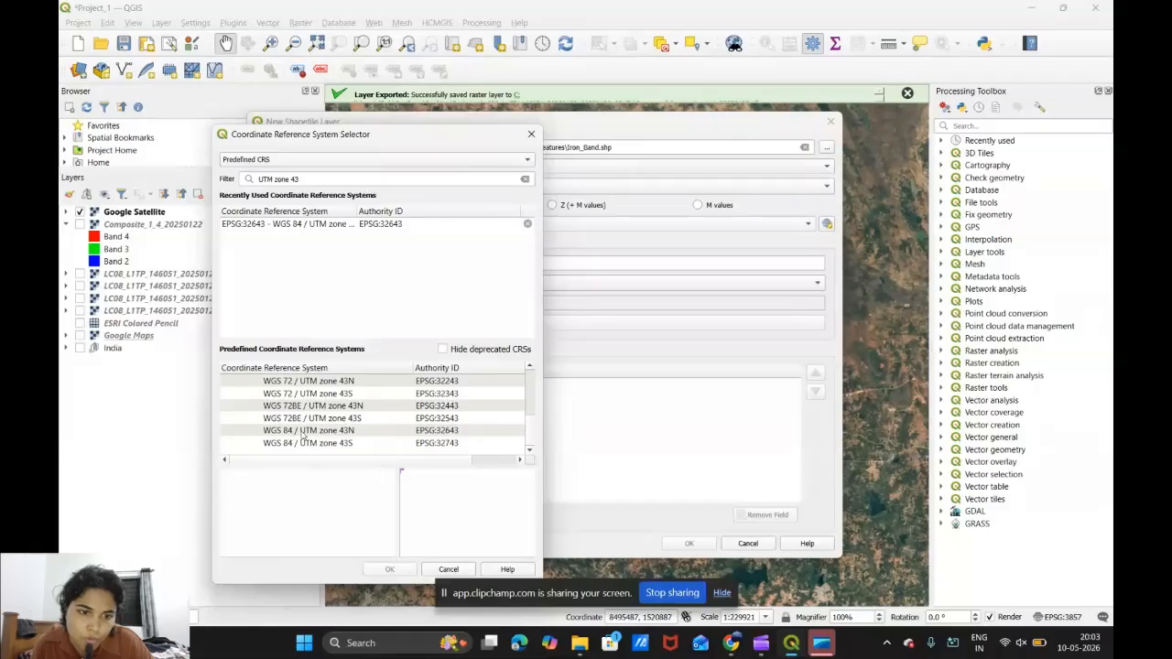
pyautogui.click(342, 434)
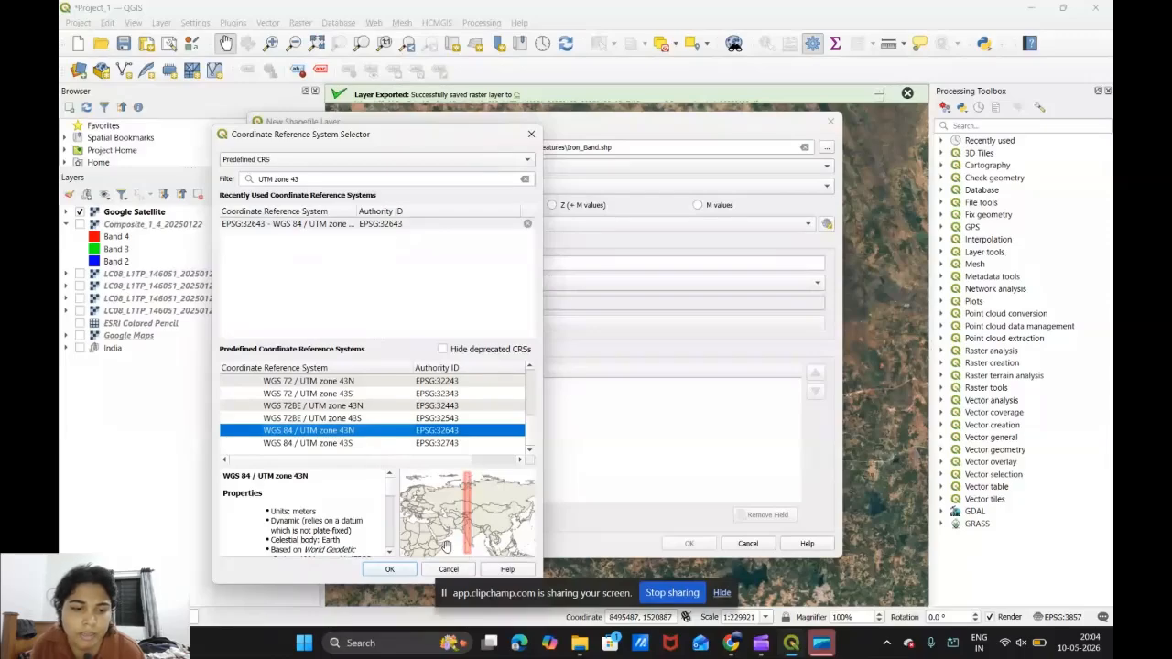
pyautogui.click(391, 569)
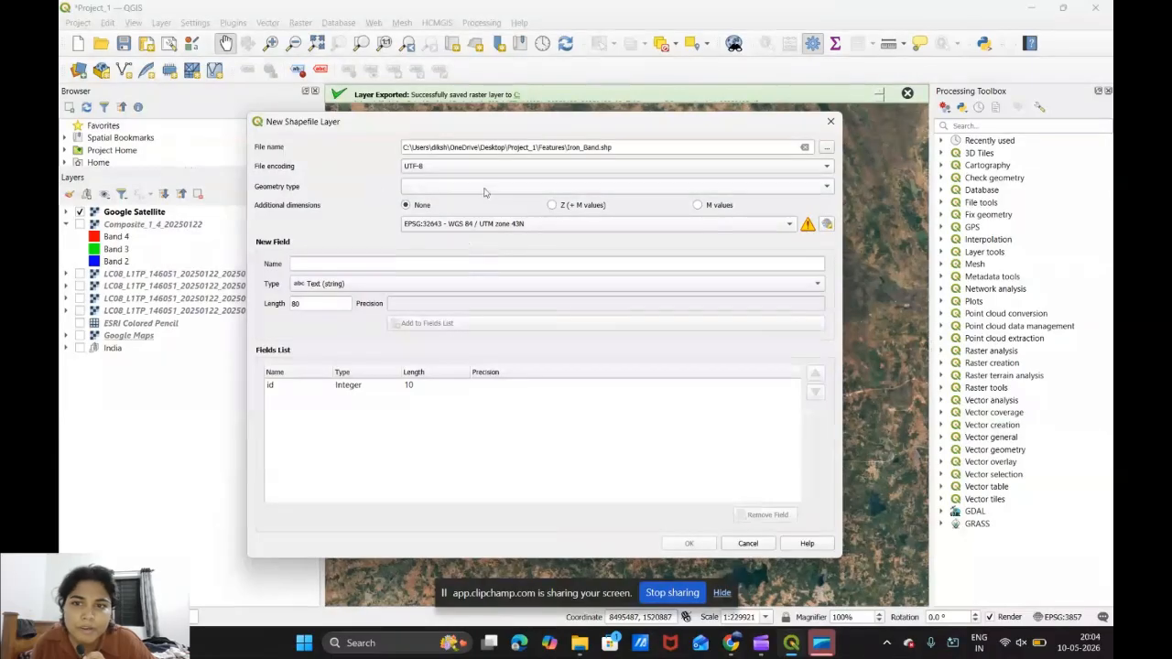
pyautogui.click(827, 188)
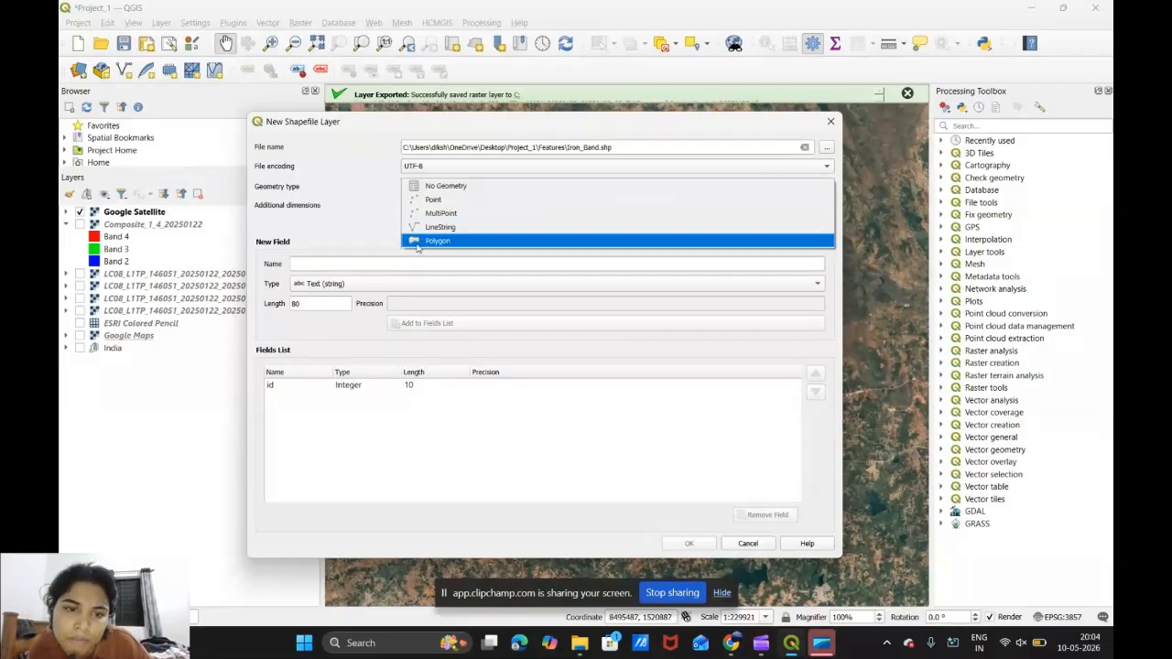
pyautogui.click(447, 241)
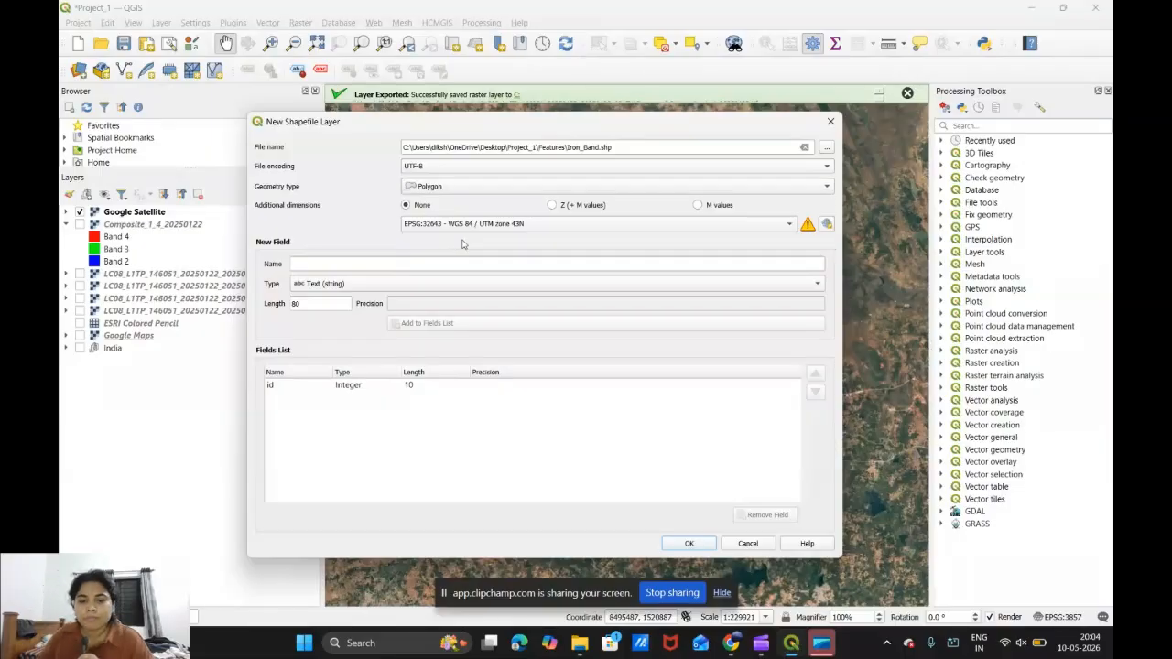
# Create the Iron_Band shapefile layer and make the fill colour of its simple fill symbol transparent
pyautogui.click(689, 543)
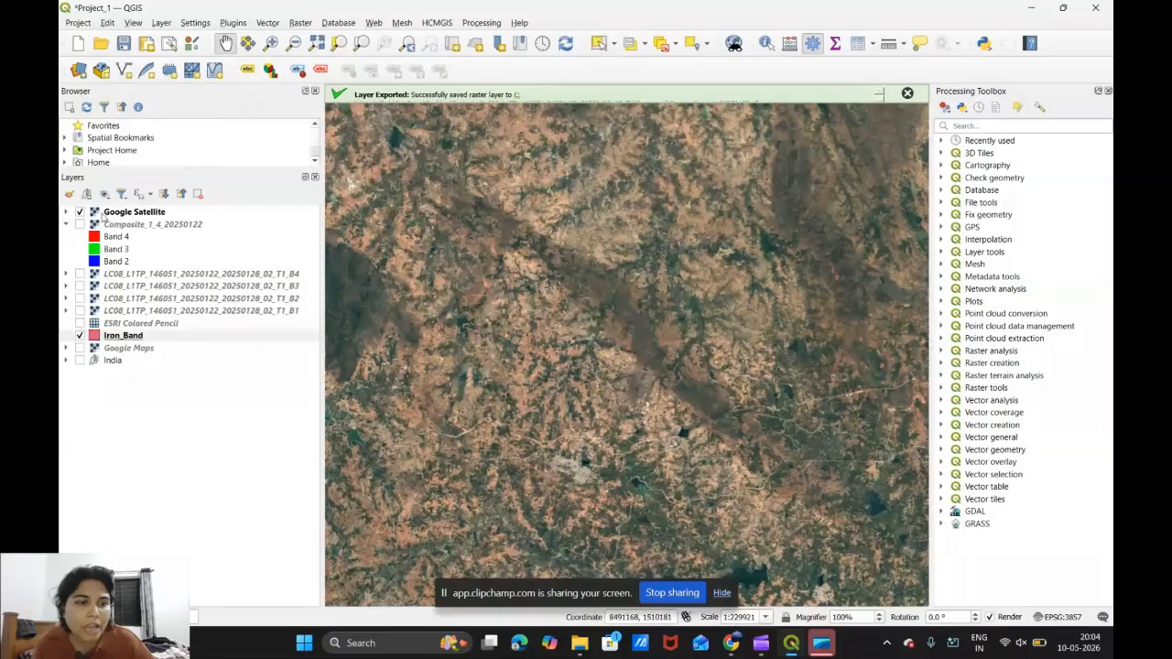
pyautogui.rightClick(122, 339)
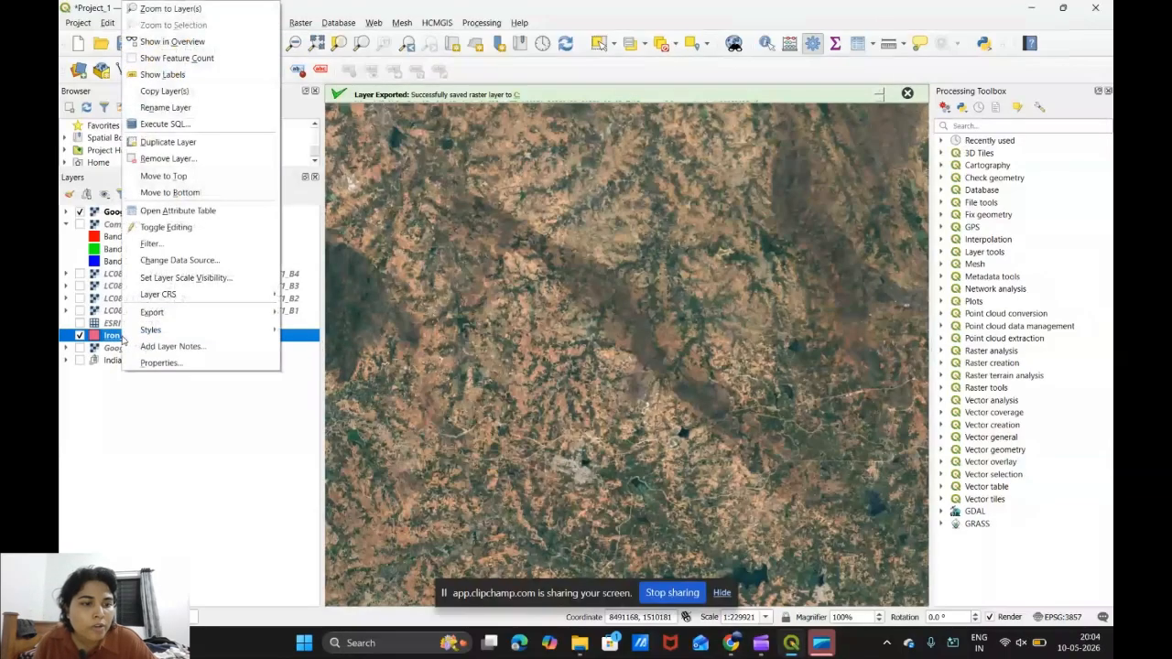
pyautogui.click(149, 362)
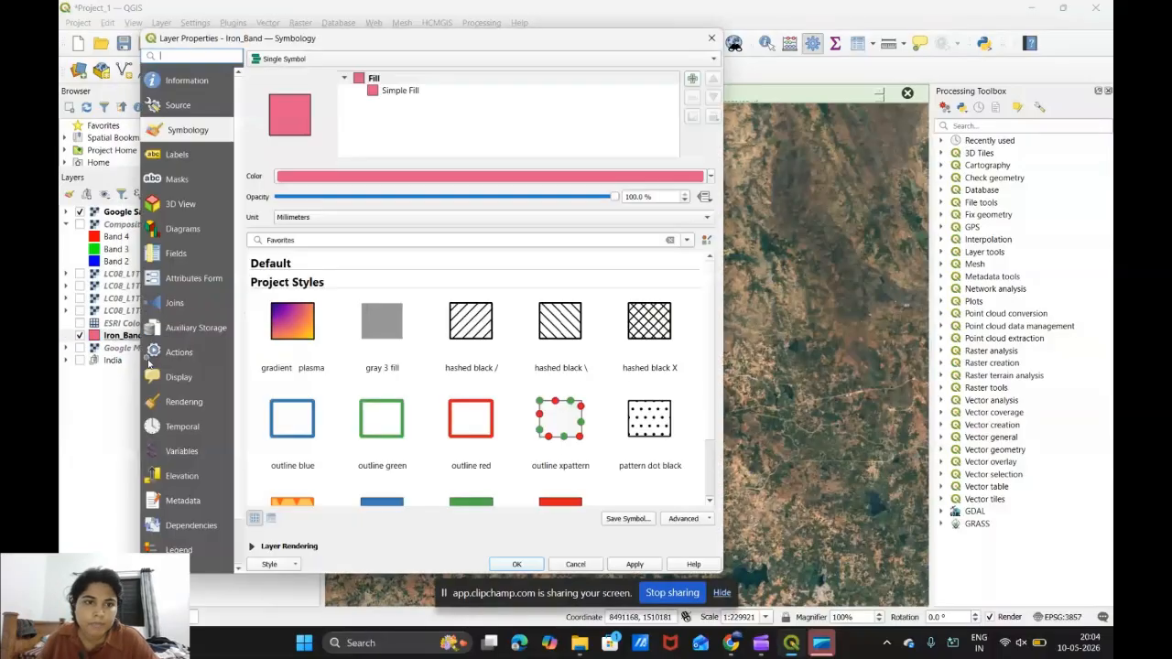
pyautogui.click(391, 90)
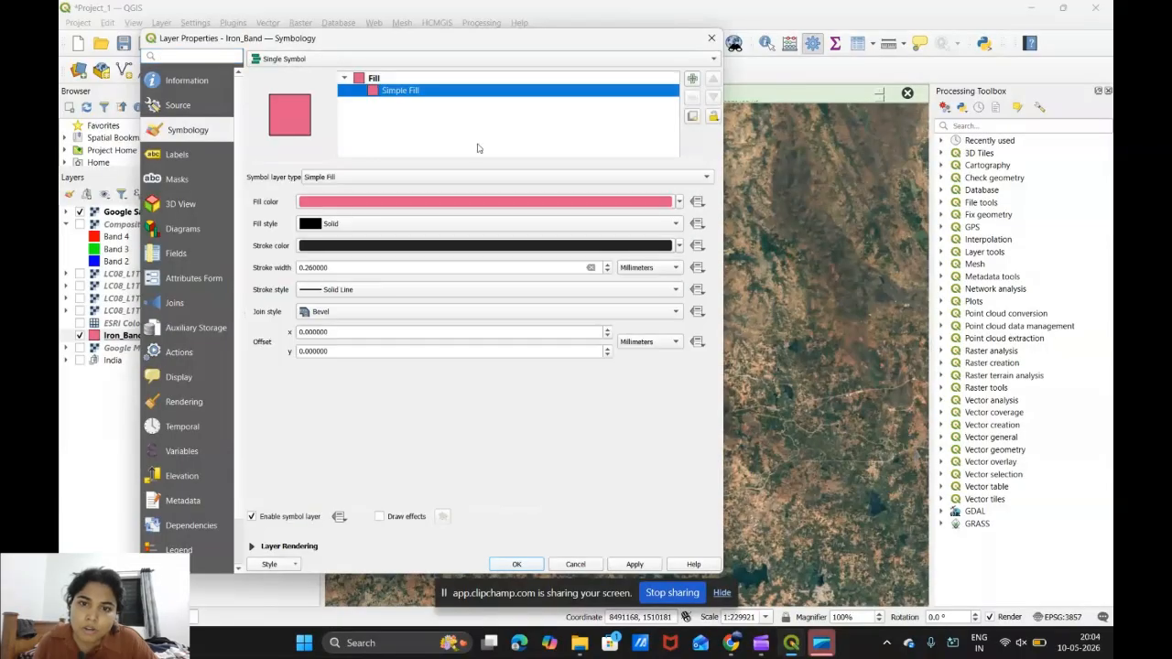
pyautogui.click(679, 202)
pyautogui.click(345, 220)
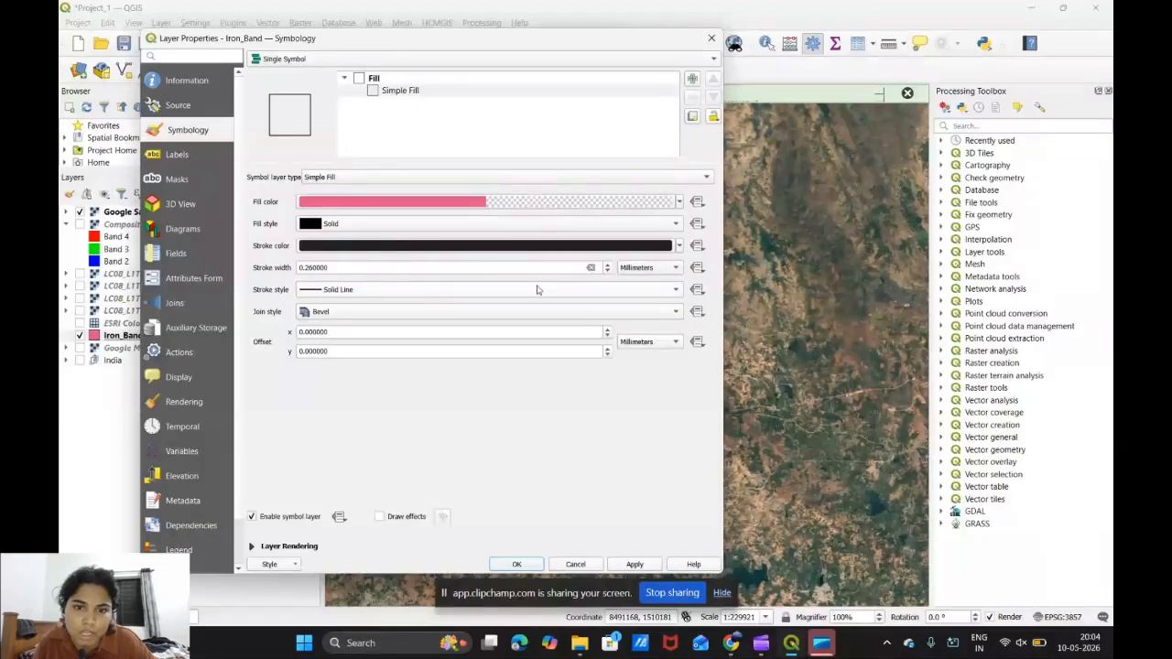
# Set the stroke width of the Iron_Band symbol to 0.66 millimetres and apply the symbology
pyautogui.click(607, 265)
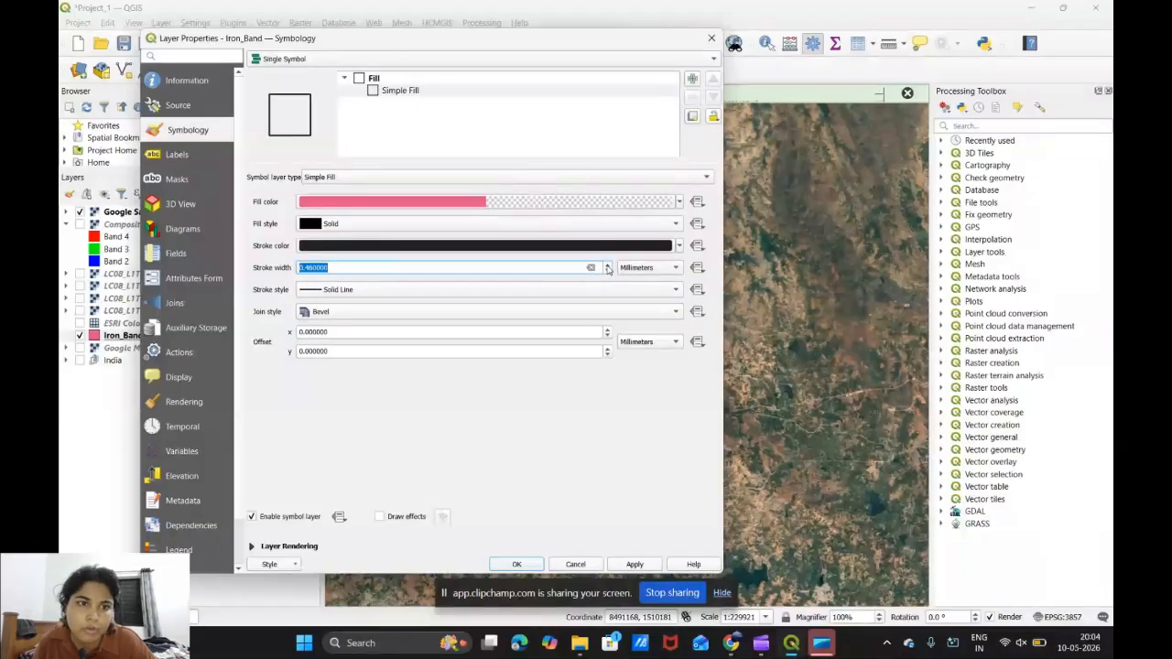
pyautogui.click(607, 265)
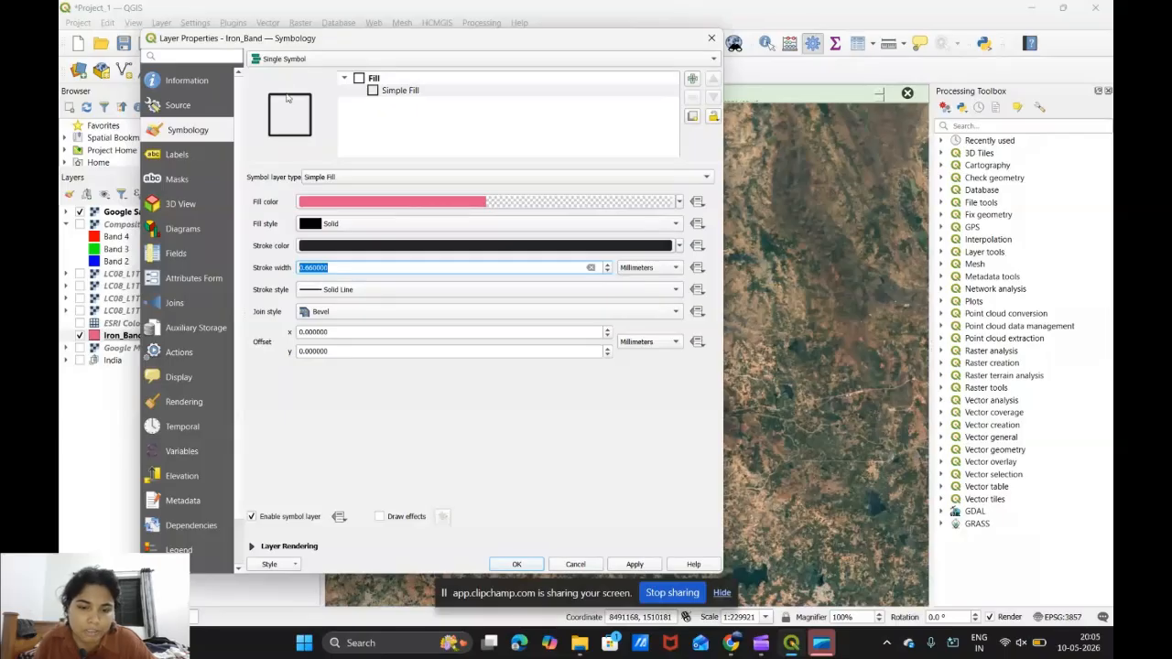
pyautogui.click(641, 567)
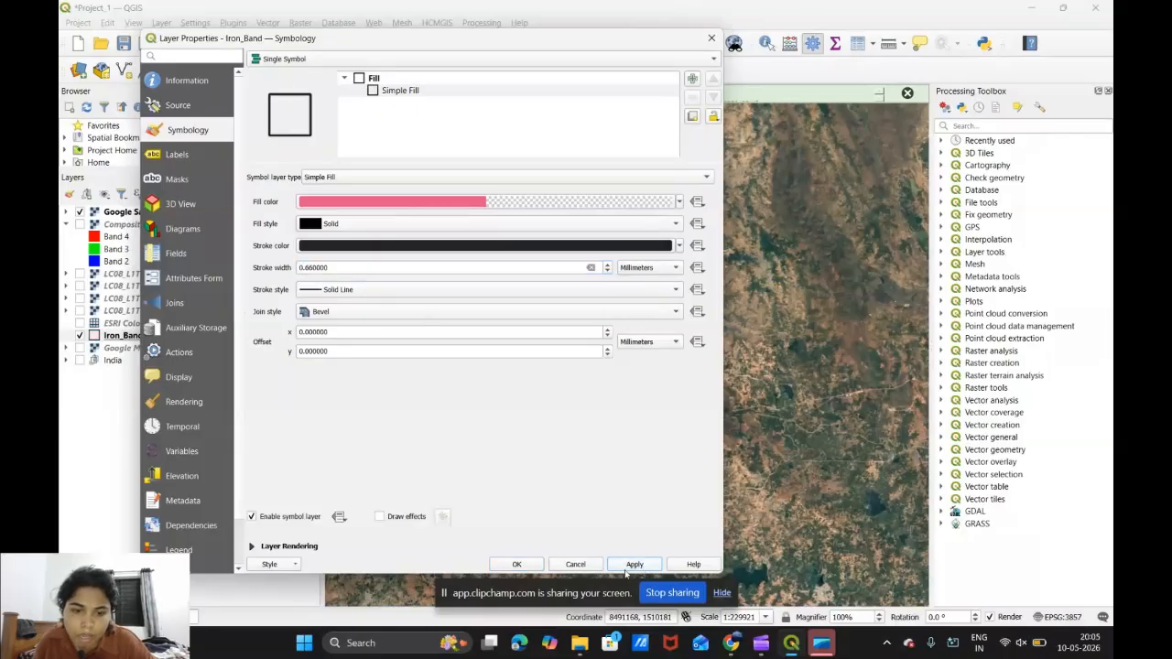
pyautogui.click(516, 564)
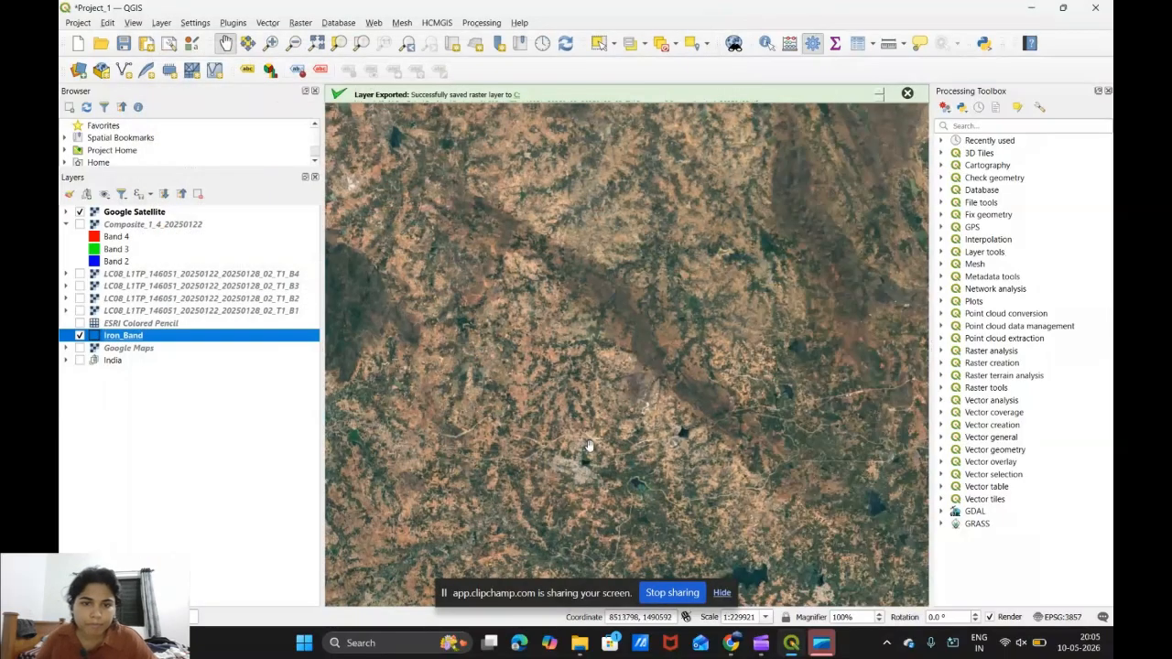
# Turn on editing for the Iron_Band layer and display the Digitizing Toolbar floating over the map
pyautogui.rightClick(132, 338)
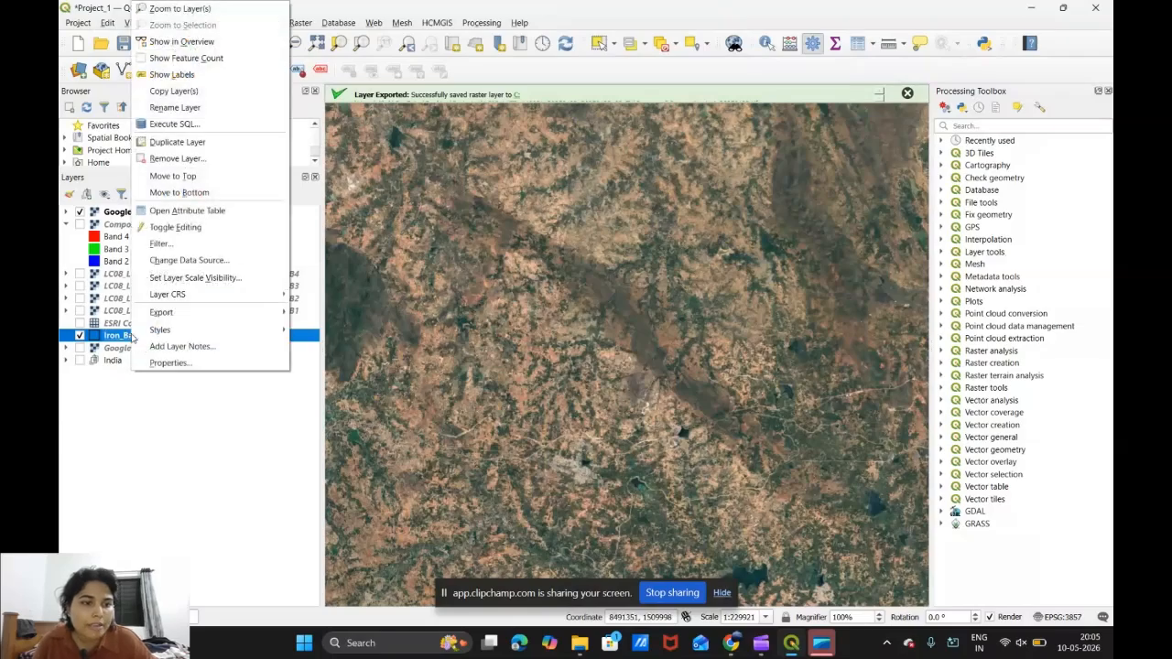
pyautogui.click(190, 236)
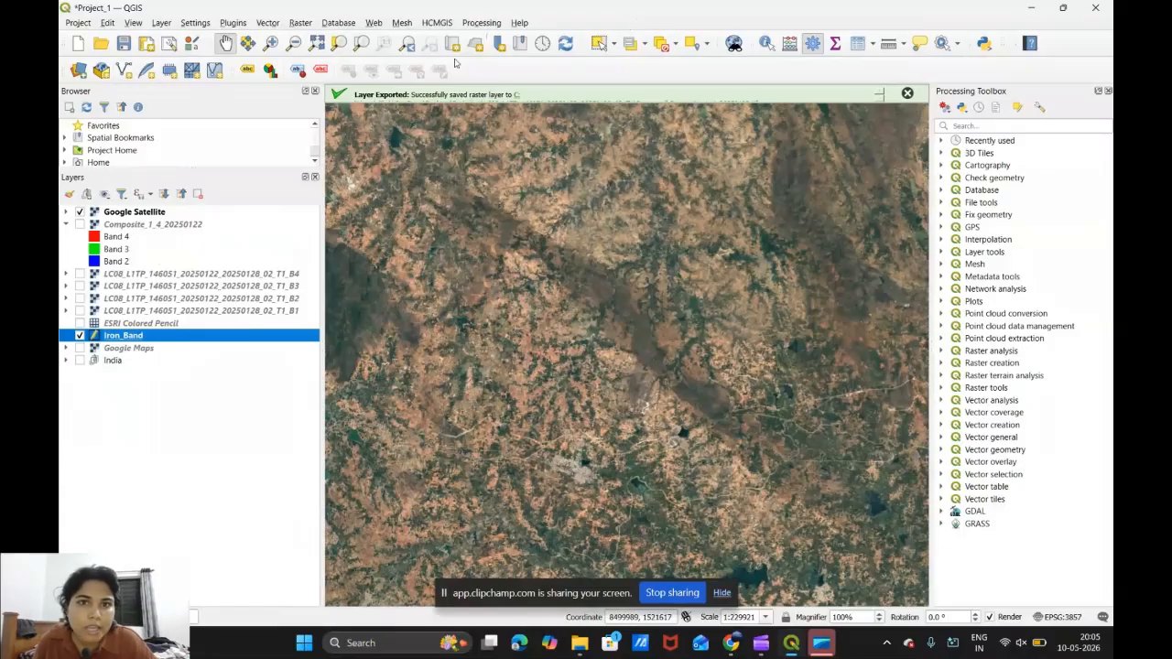
pyautogui.rightClick(644, 21)
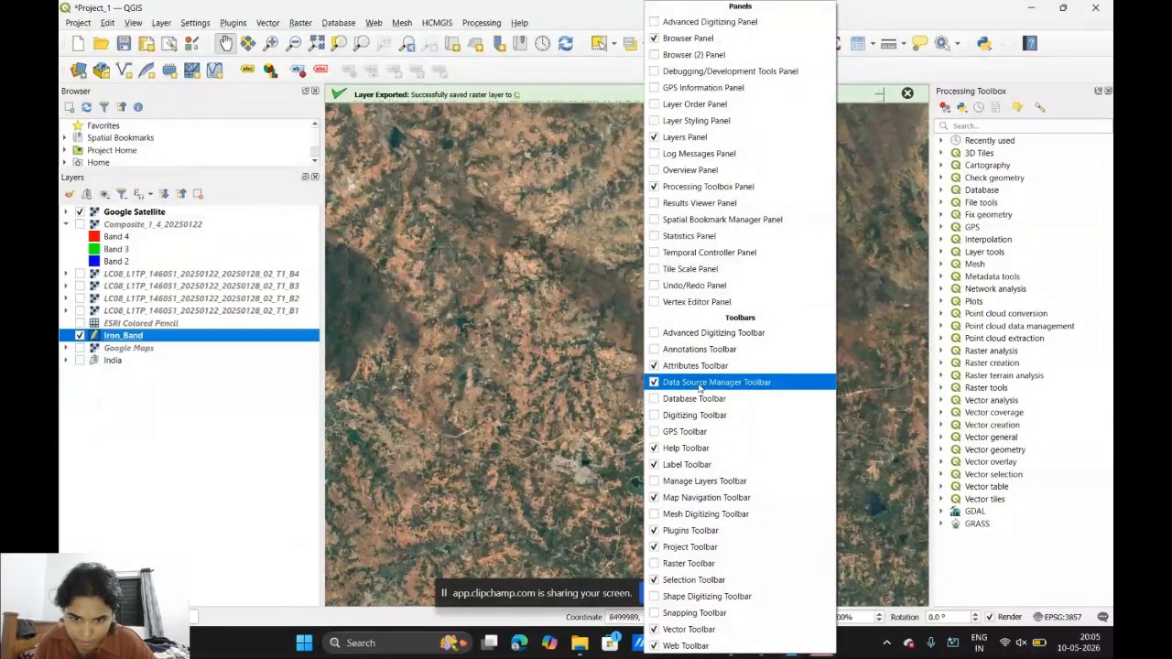
pyautogui.click(654, 416)
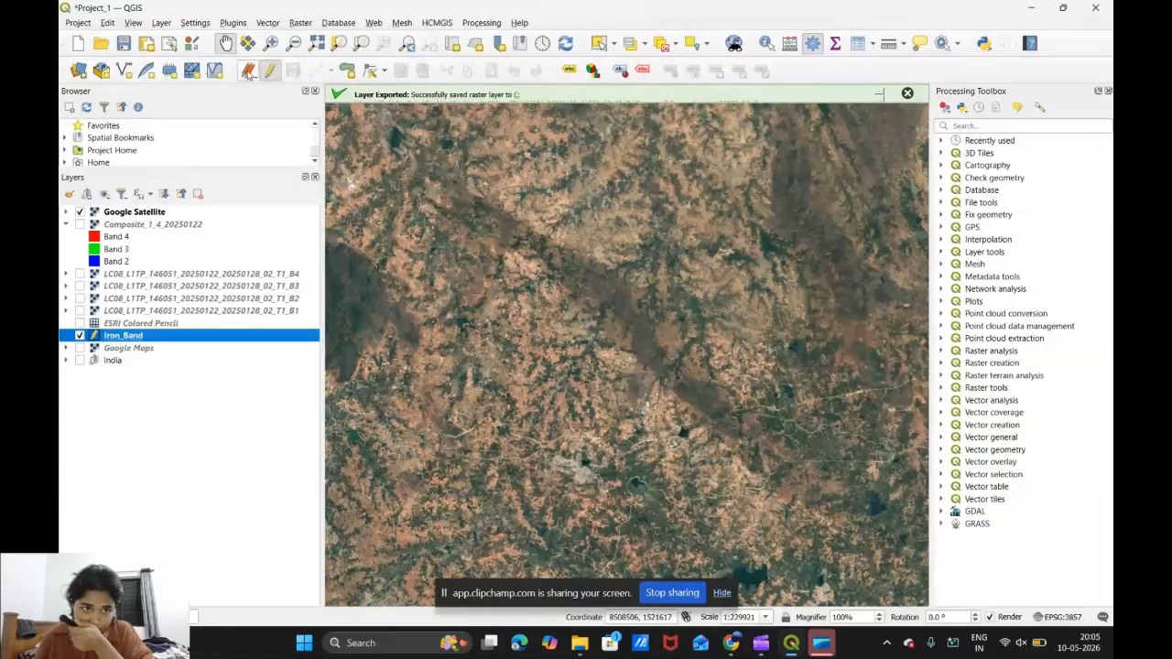
pyautogui.moveTo(234, 69); pyautogui.dragTo(582, 175)
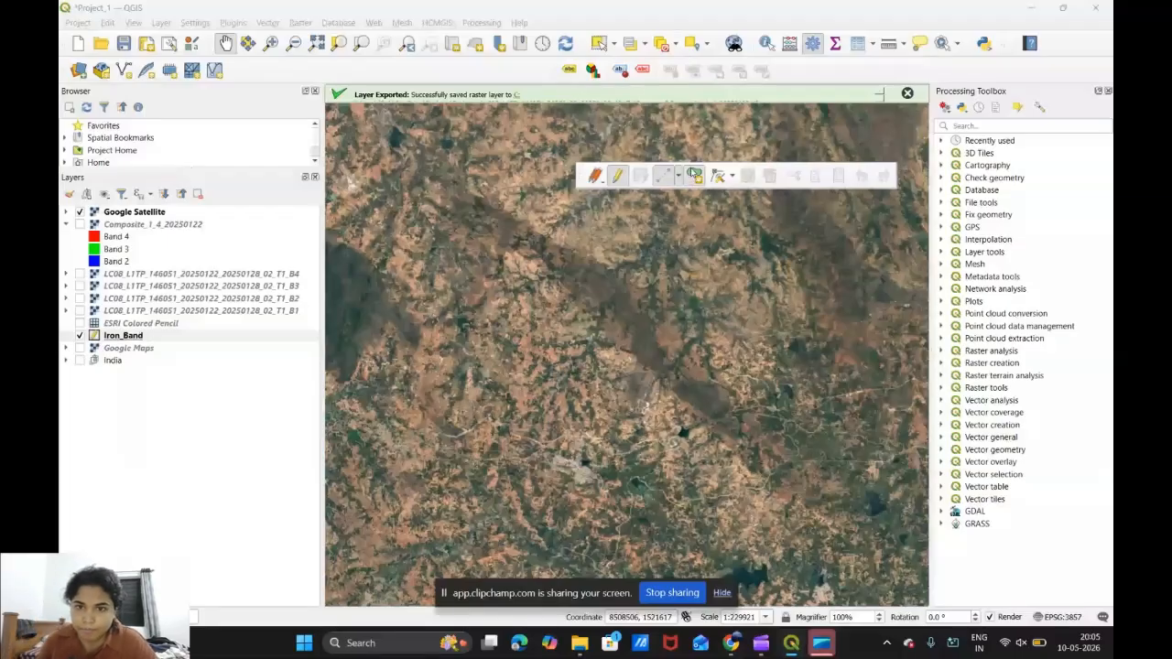
# Digitize a polygon in Iron_Band around the dark band running diagonally from northwest to southeast across the satellite imagery
pyautogui.click(692, 175)
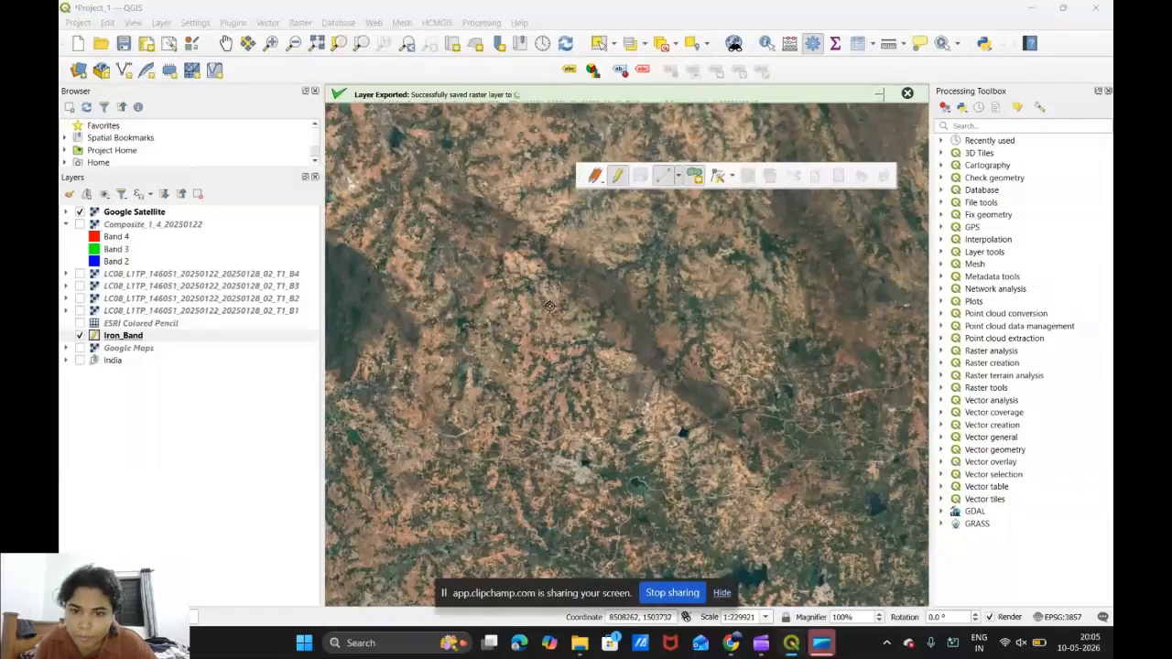
pyautogui.click(640, 365)
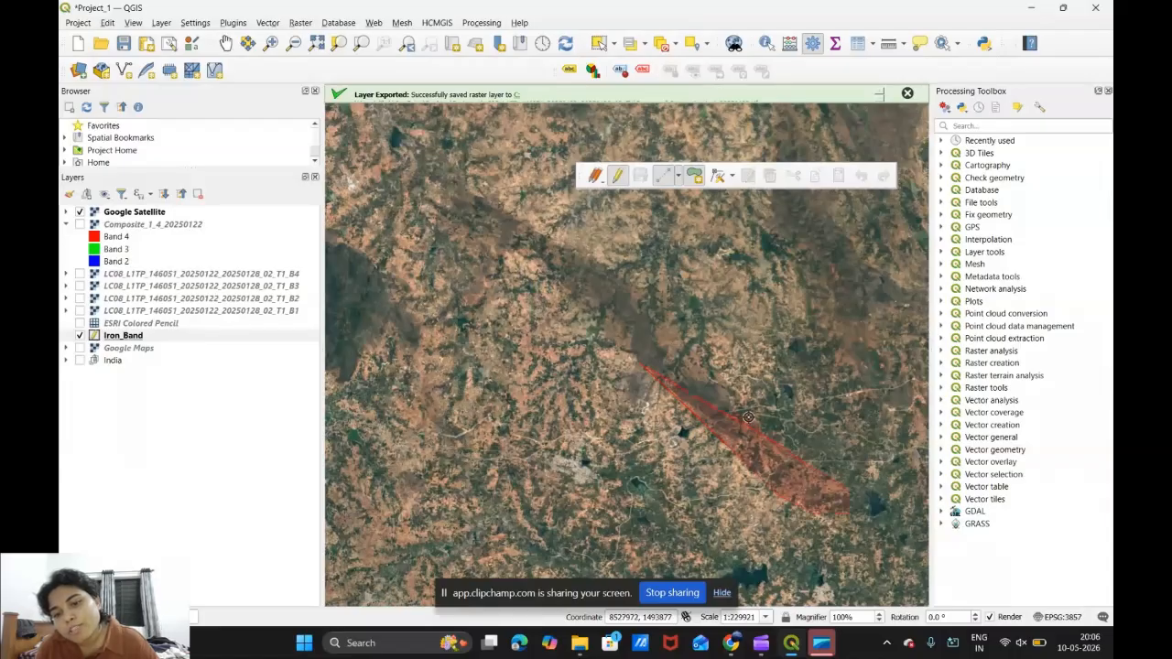
pyautogui.click(751, 412)
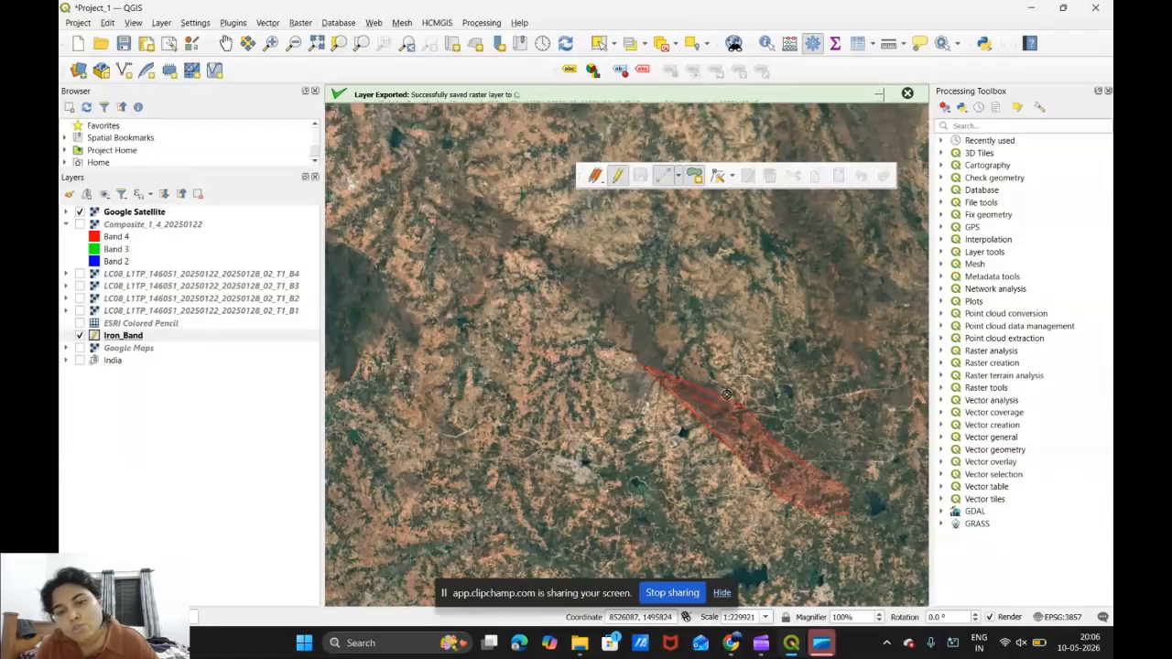
pyautogui.scroll(1, 726, 394)
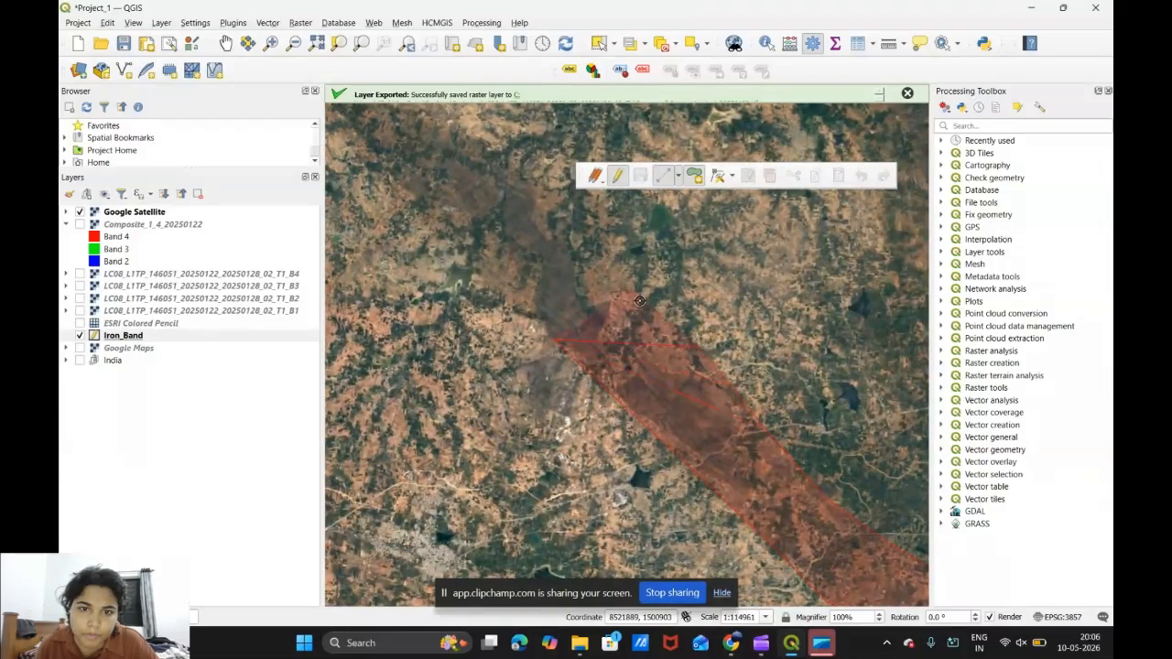
pyautogui.scroll(-1, 639, 301)
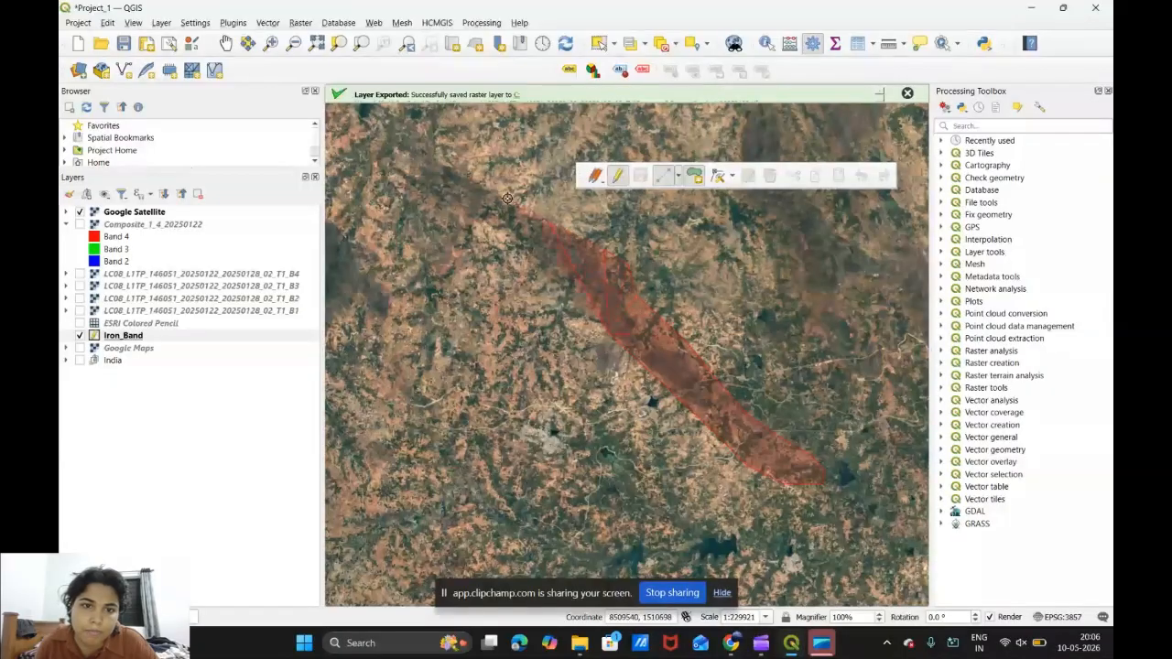
pyautogui.click(419, 182)
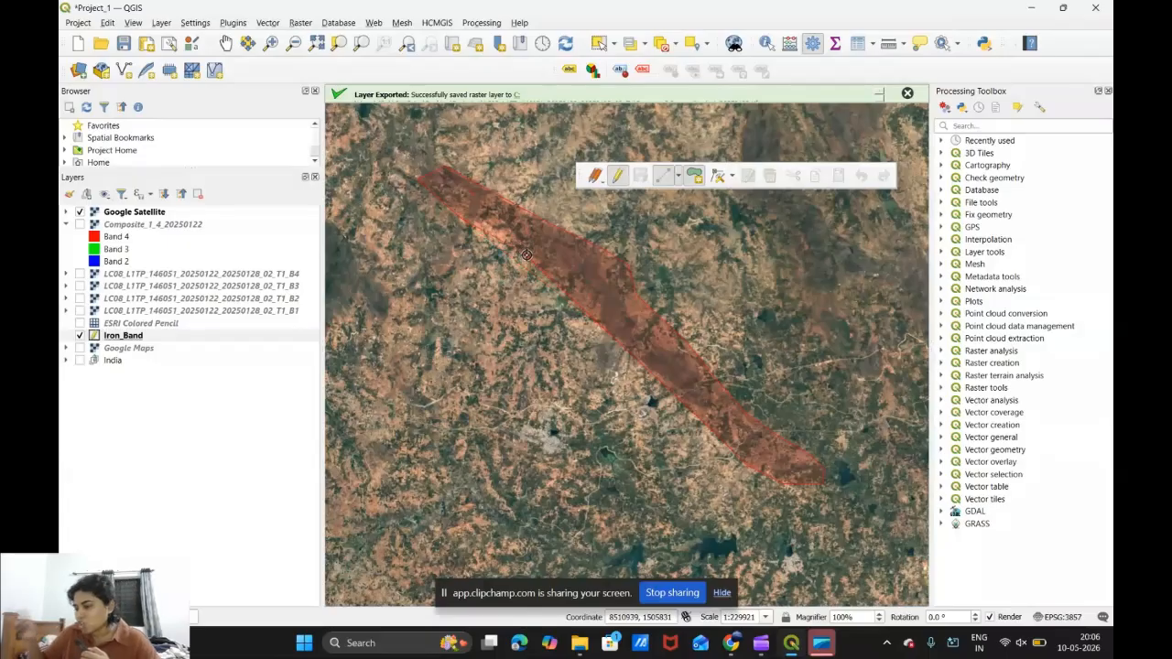
pyautogui.rightClick(601, 329)
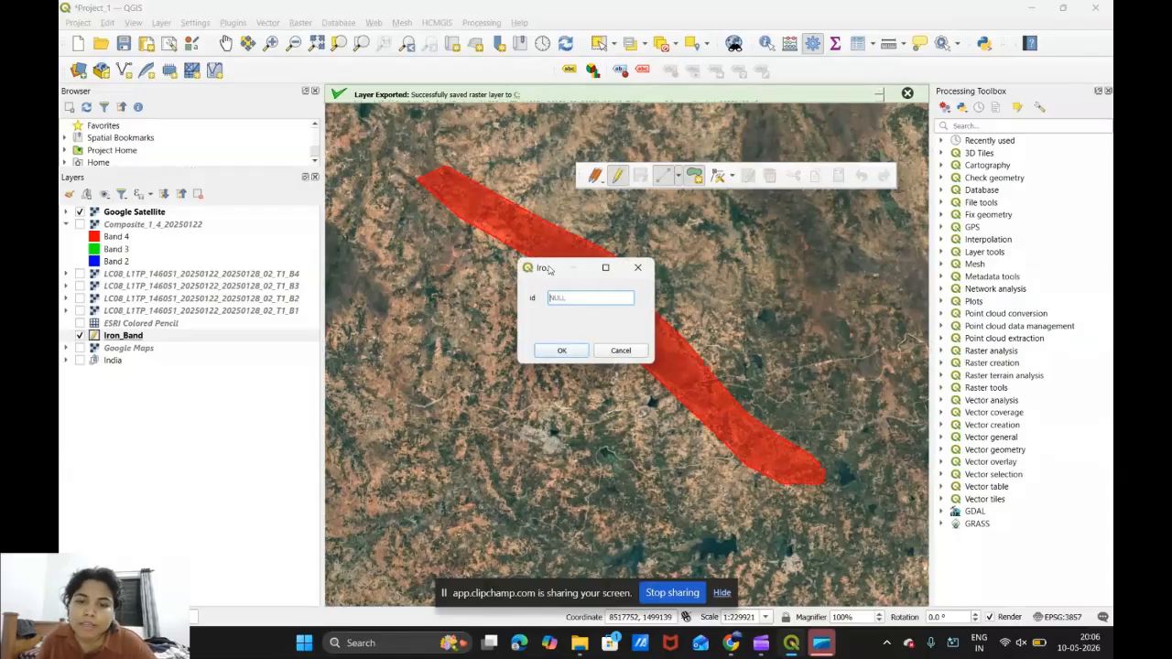
# Assign id 0 to the new band polygon and save its attributes
pyautogui.moveTo(549, 268); pyautogui.dragTo(806, 244)
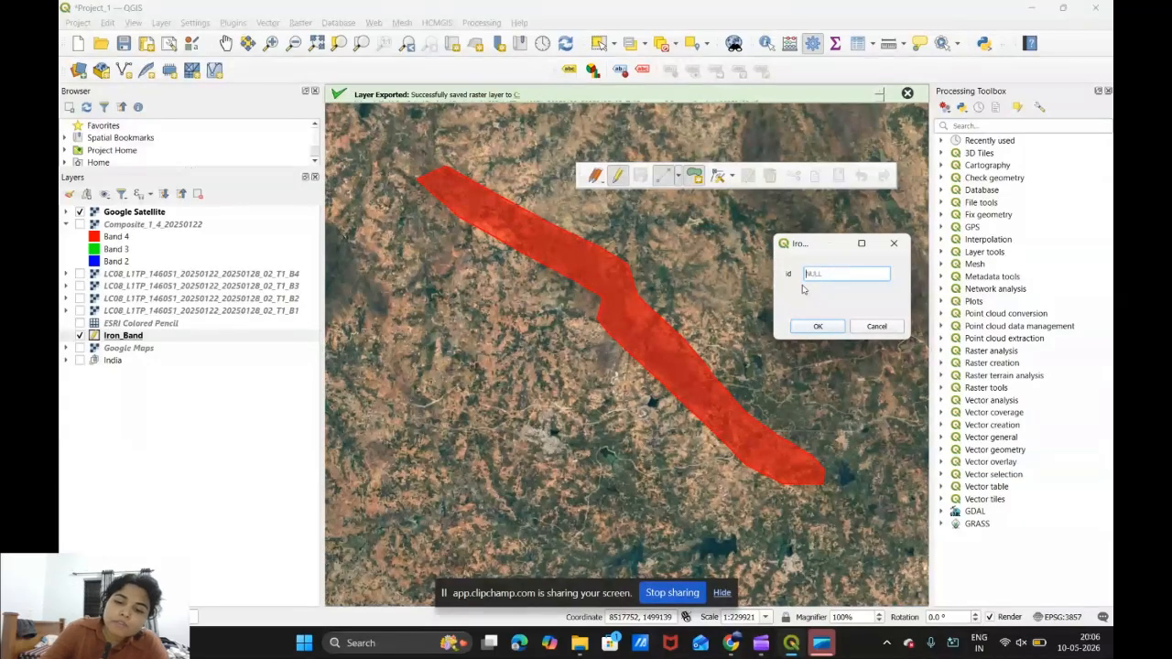
pyautogui.write('0')
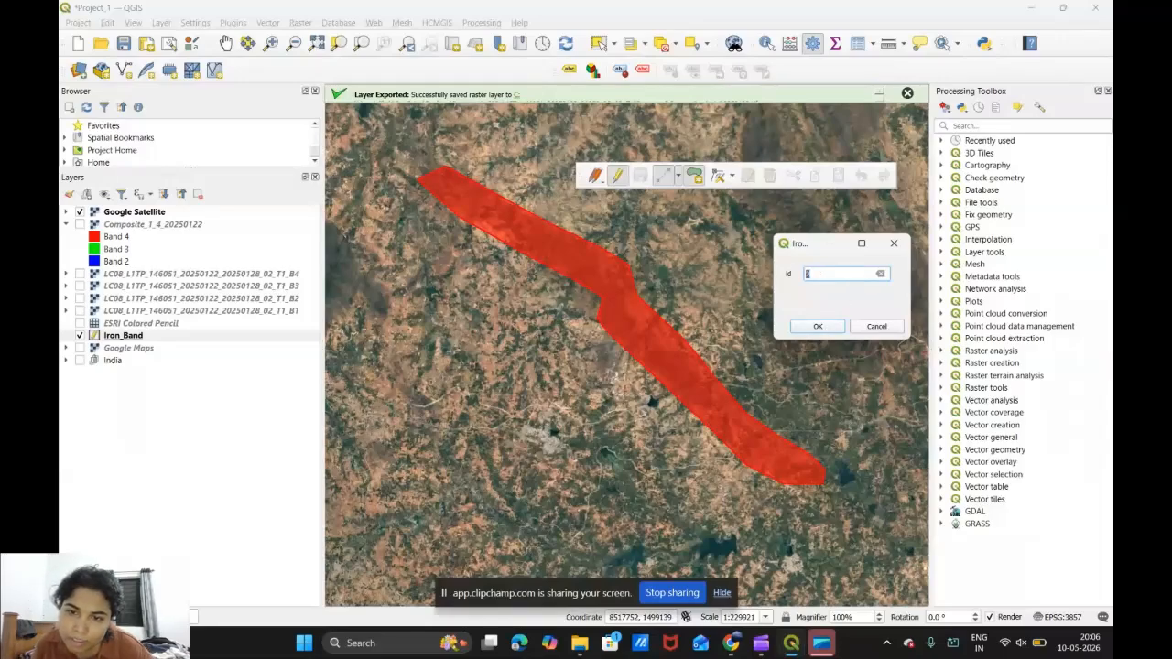
pyautogui.click(824, 328)
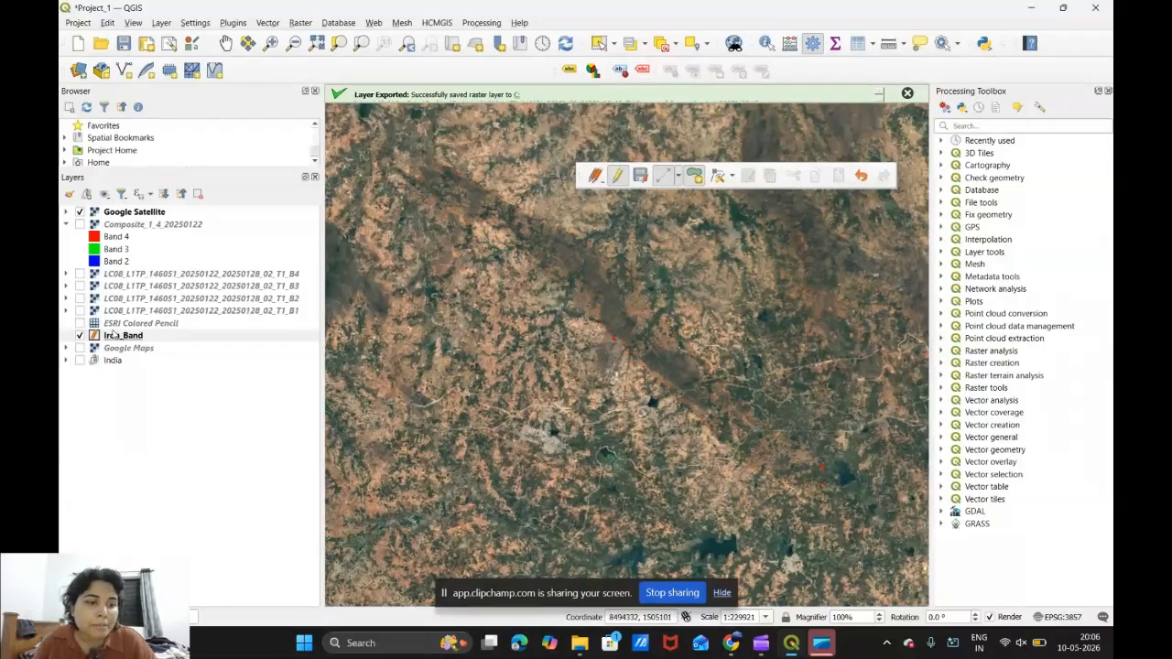
# Move the Google Satellite layer directly below Iron_Band in the layer order so the polygon draws over the imagery
pyautogui.click(137, 213)
pyautogui.moveTo(138, 212); pyautogui.dragTo(122, 346)
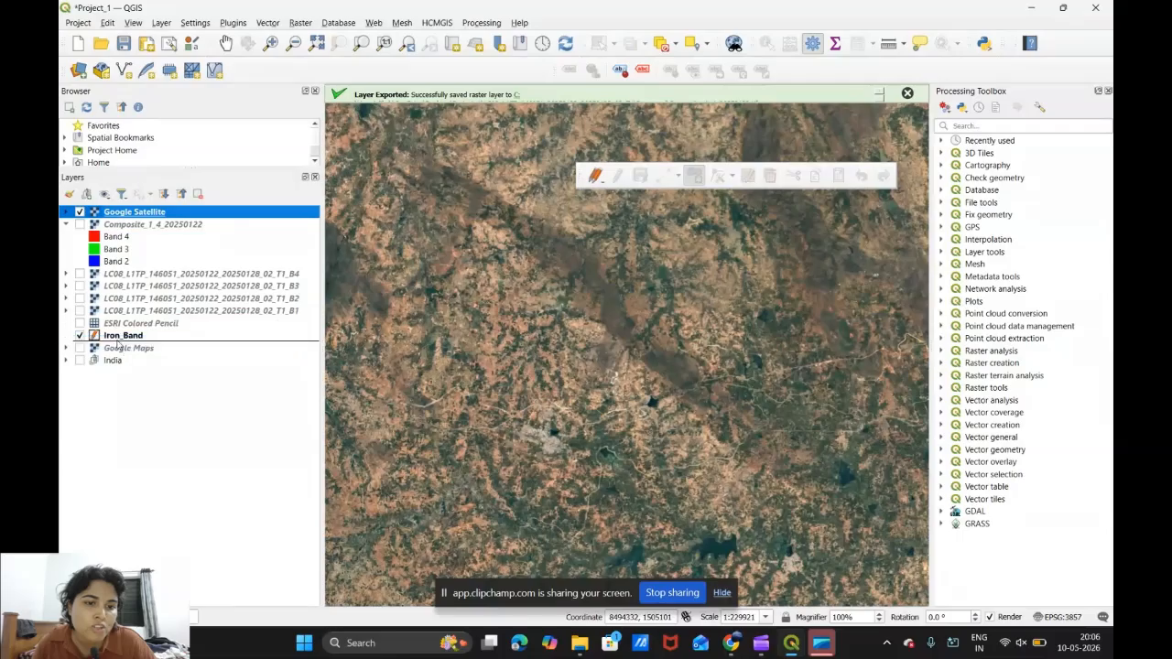
pyautogui.scroll(-1, 682, 323)
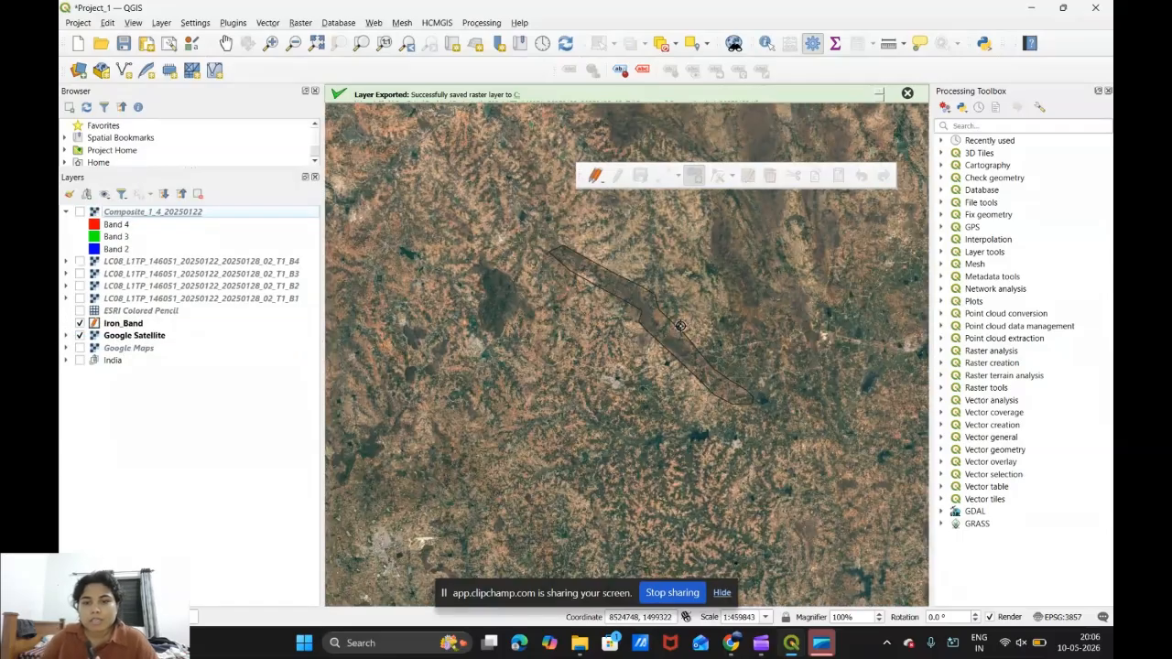
pyautogui.scroll(1, 647, 331)
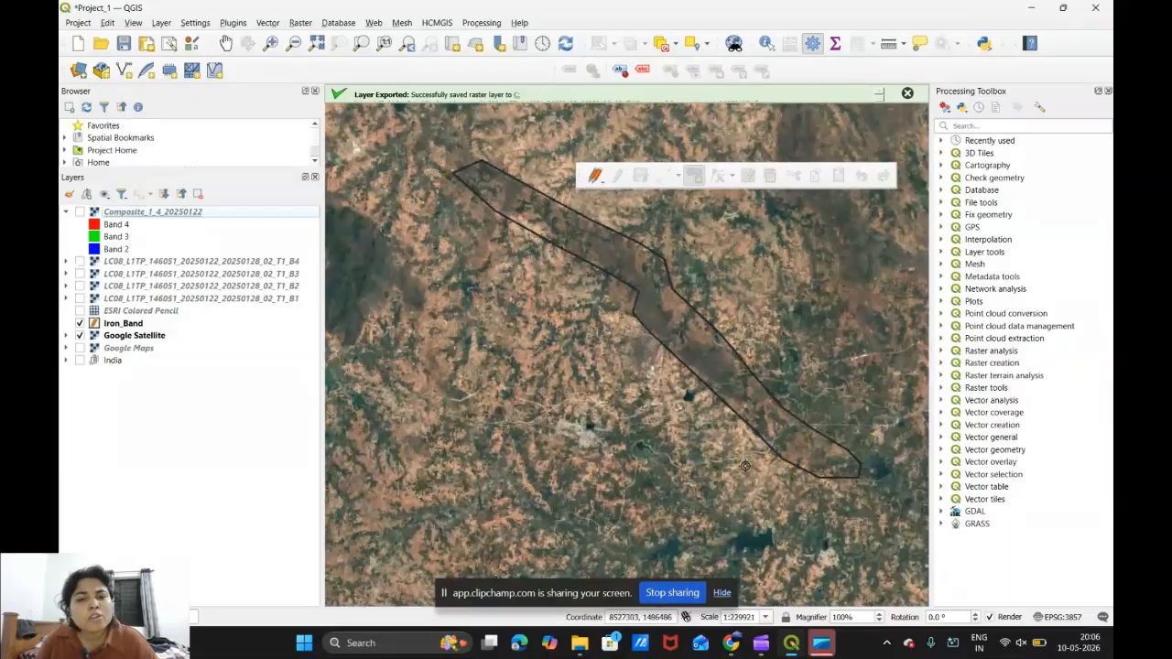
# Examine the satellite imagery around the digitized polygon and farther north and east for other dark bands
pyautogui.scroll(-2, 692, 394)
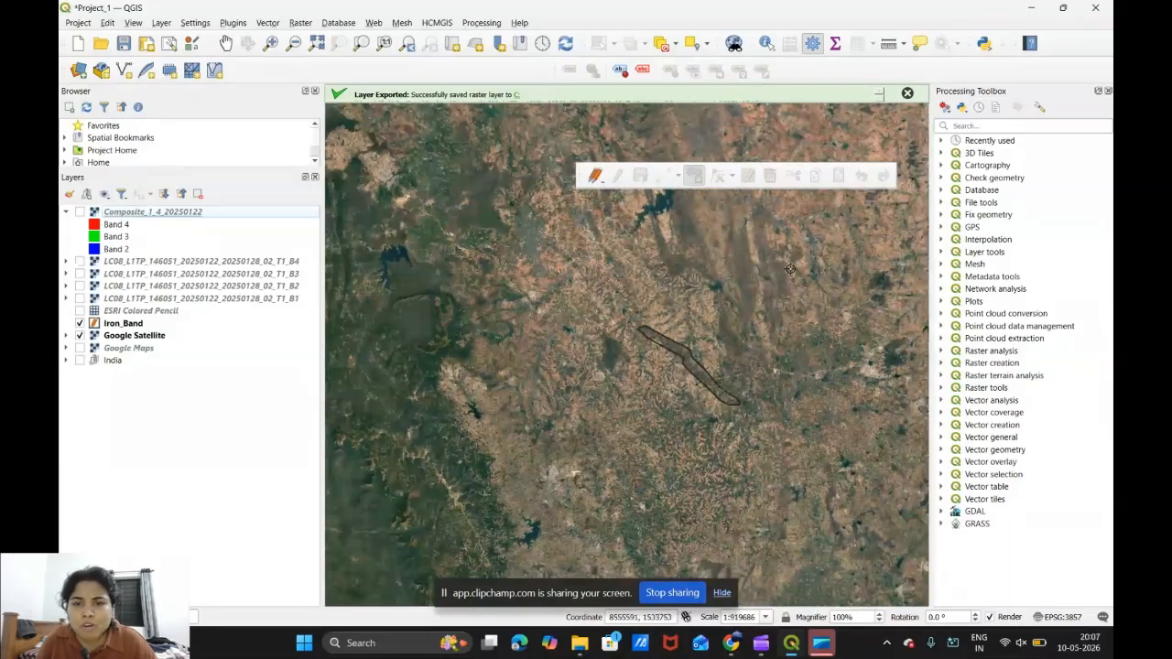
pyautogui.scroll(-1, 693, 411)
pyautogui.scroll(1, 721, 322)
pyautogui.scroll(1, 721, 322)
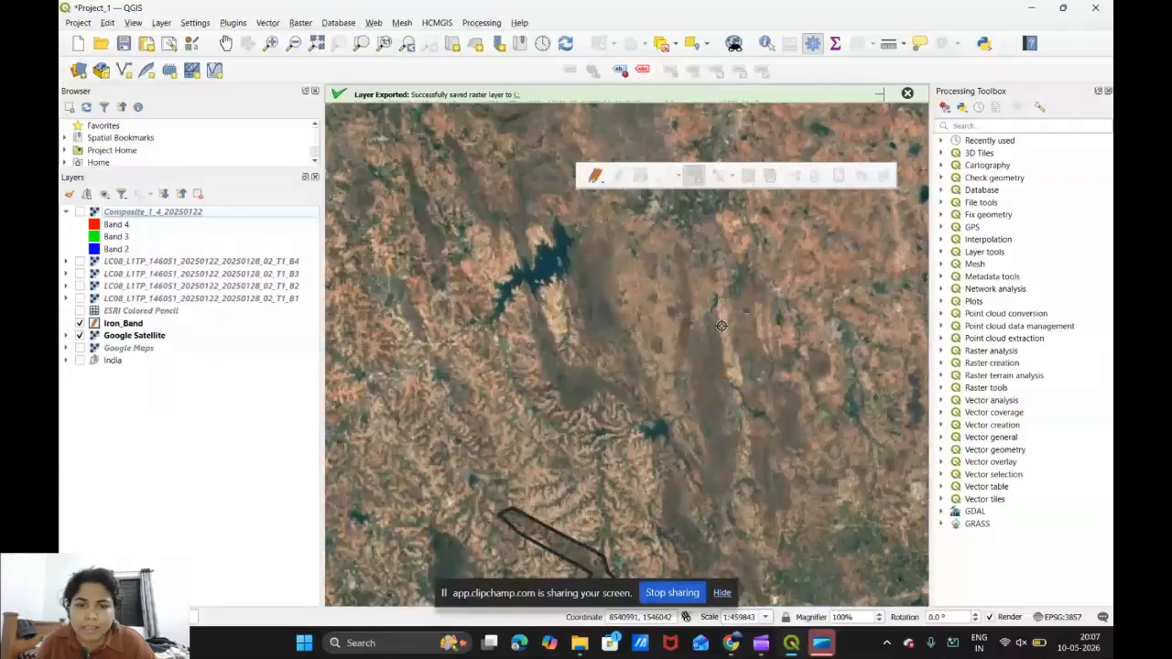
pyautogui.scroll(-1, 695, 340)
pyautogui.scroll(1, 638, 380)
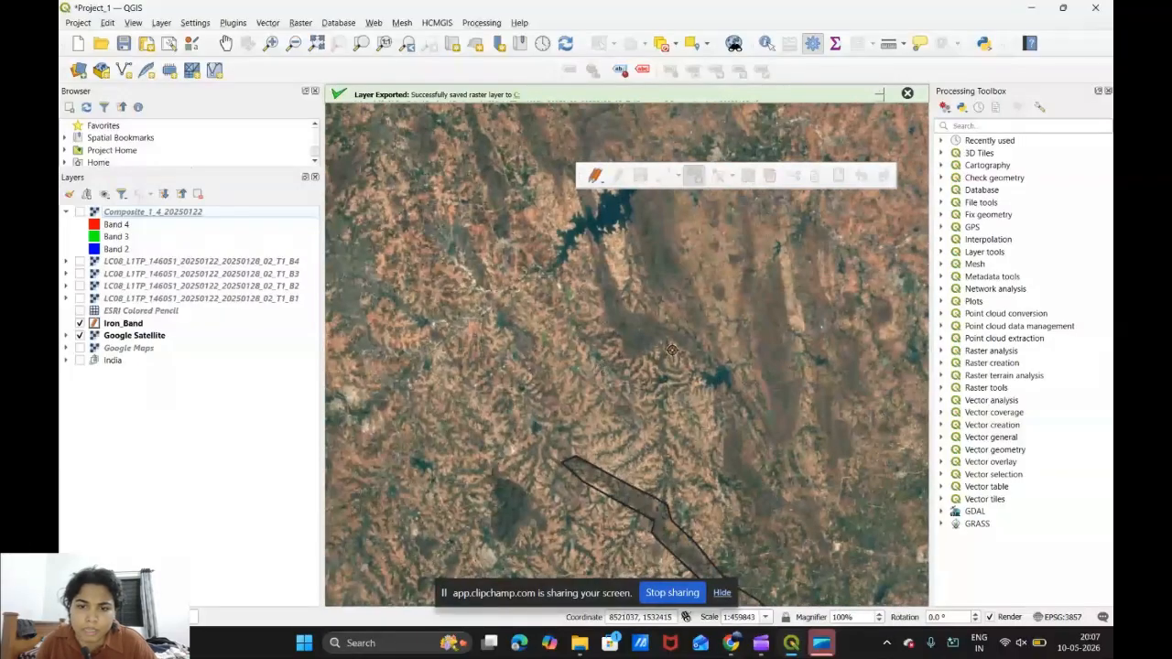
pyautogui.scroll(-1, 679, 311)
pyautogui.scroll(2, 648, 264)
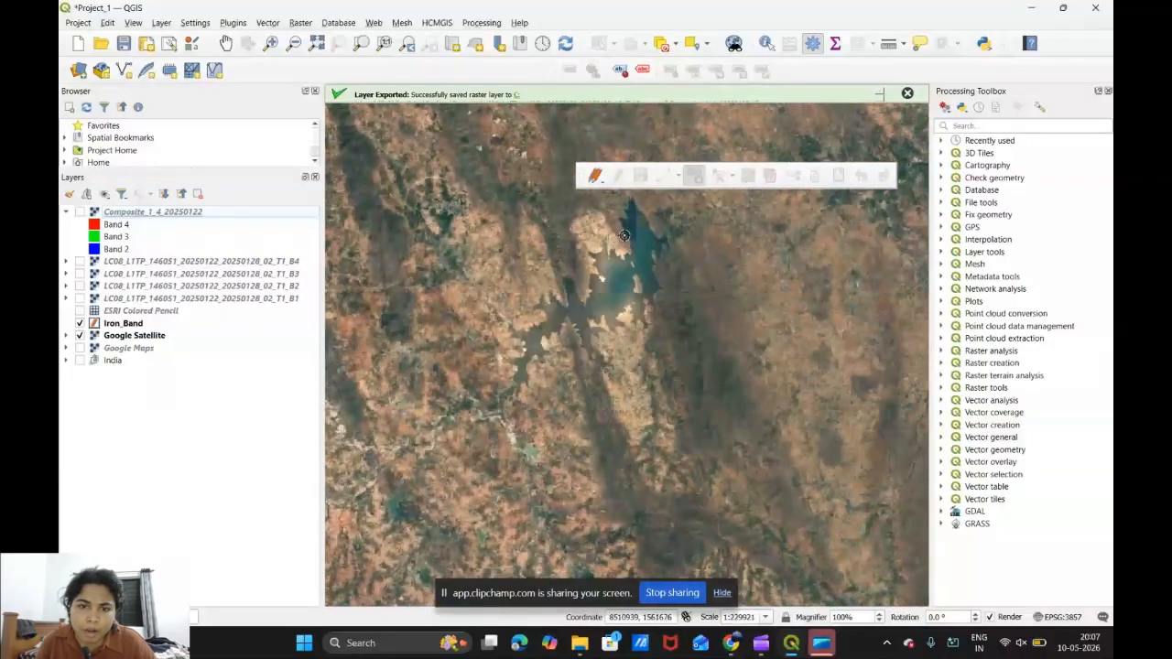
pyautogui.scroll(-2, 540, 344)
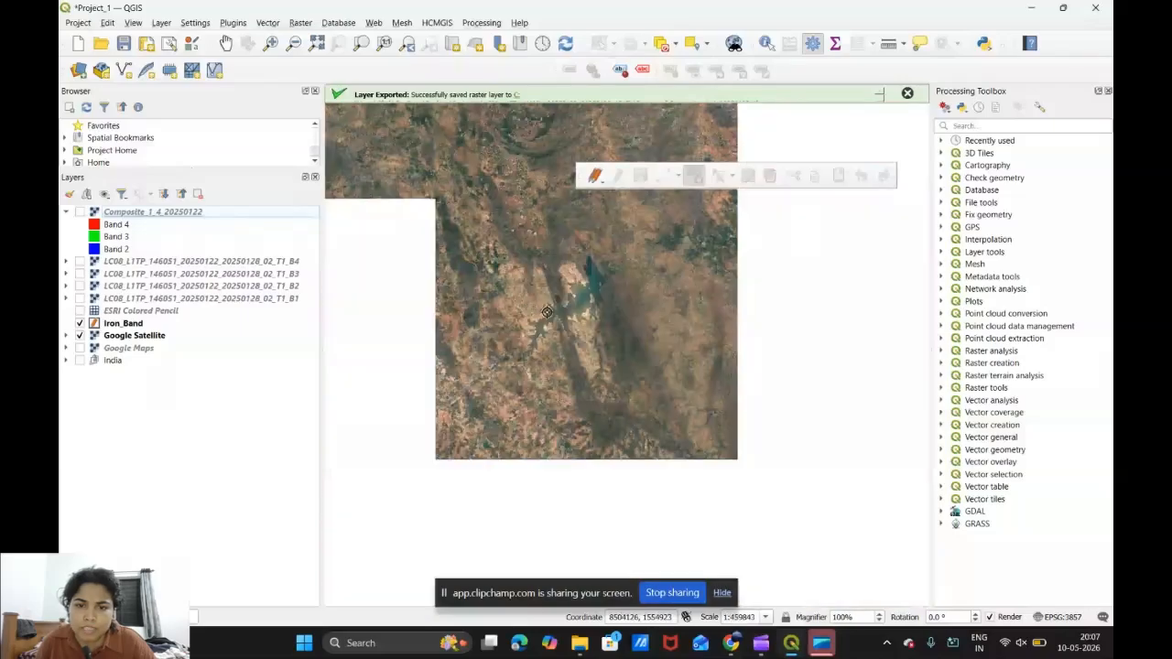
pyautogui.scroll(-1, 553, 318)
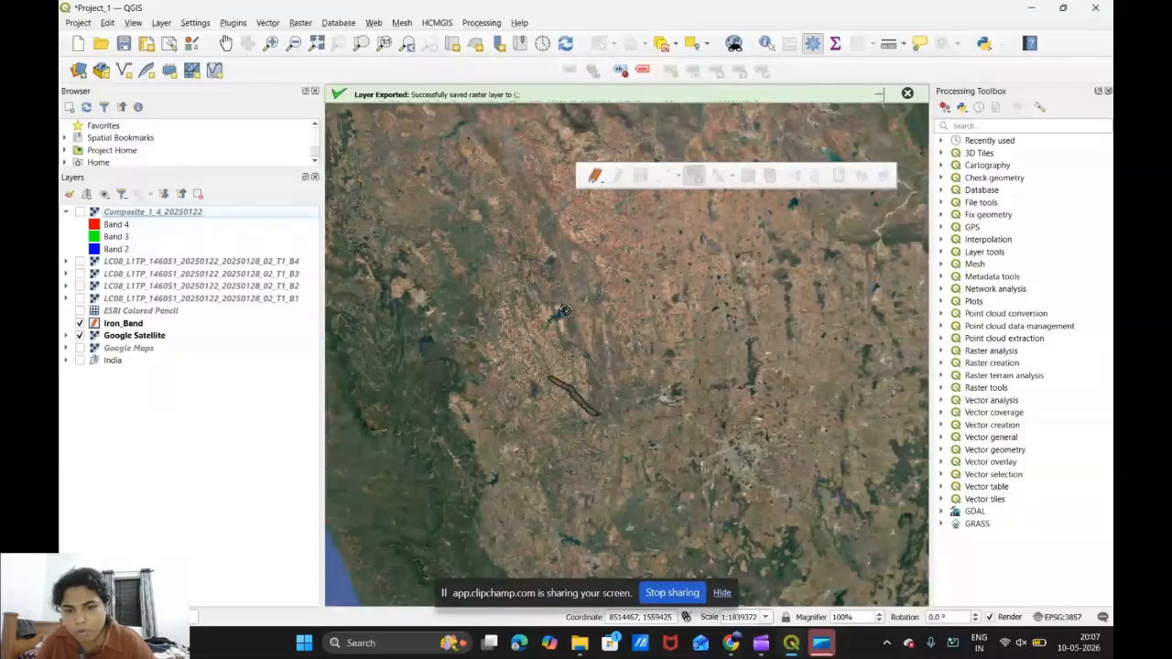
pyautogui.scroll(2, 760, 365)
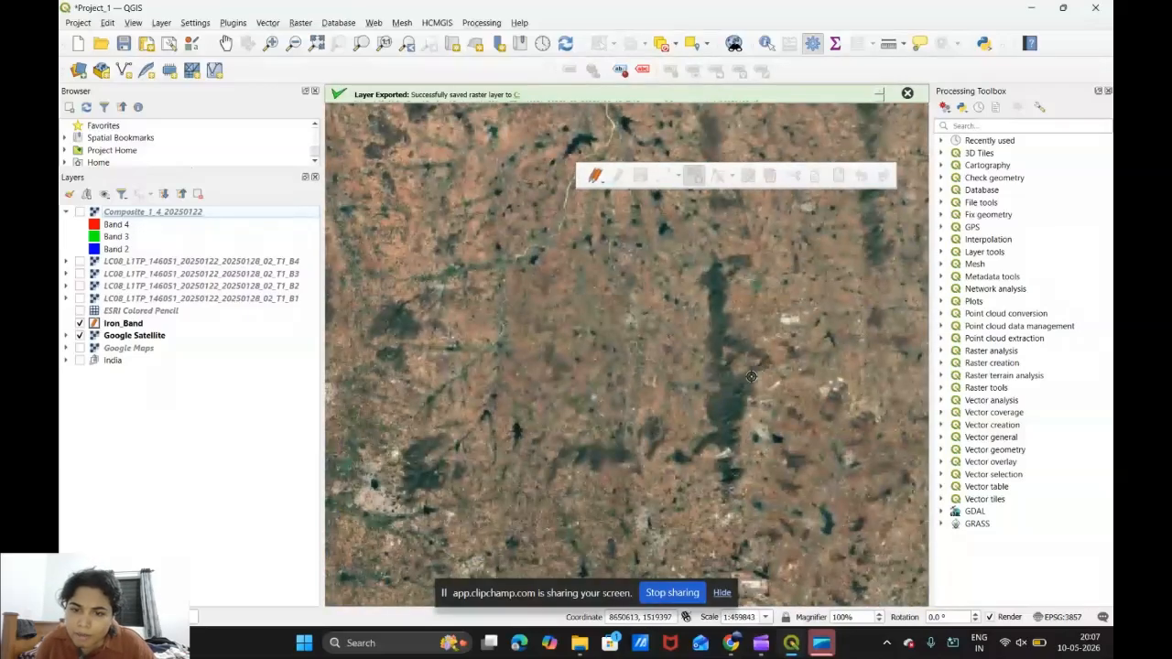
pyautogui.scroll(1, 745, 427)
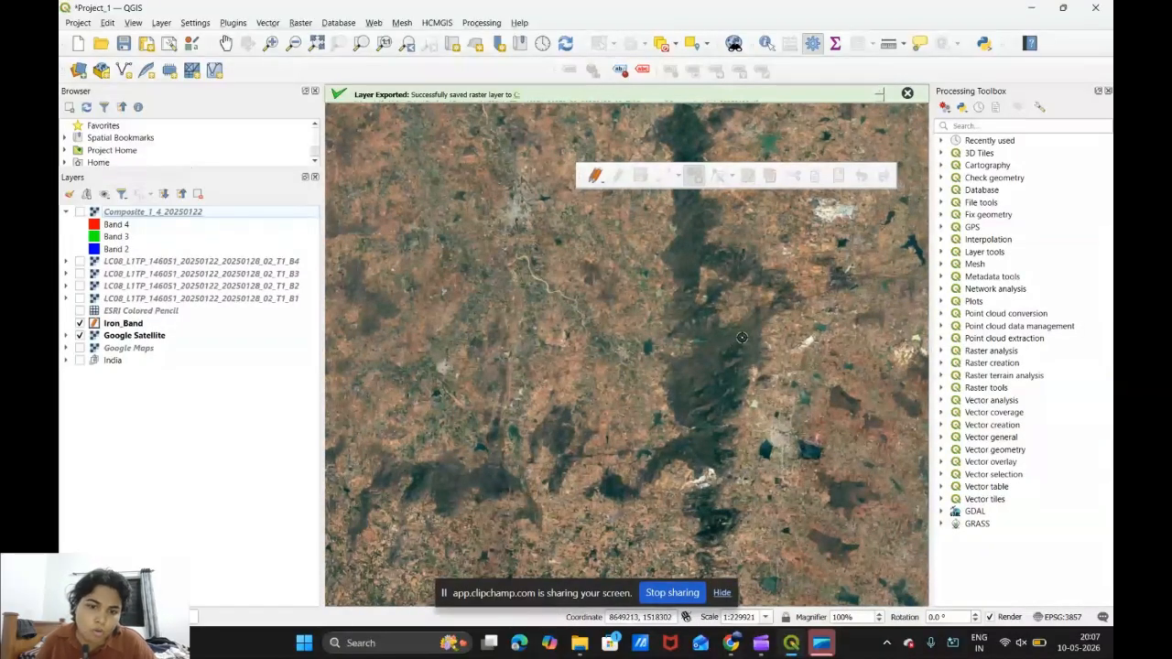
# Survey the satellite imagery from the eastern rivers and reservoirs to the western coast, ending at the digitized iron band
pyautogui.scroll(-2, 741, 340)
pyautogui.scroll(1, 744, 267)
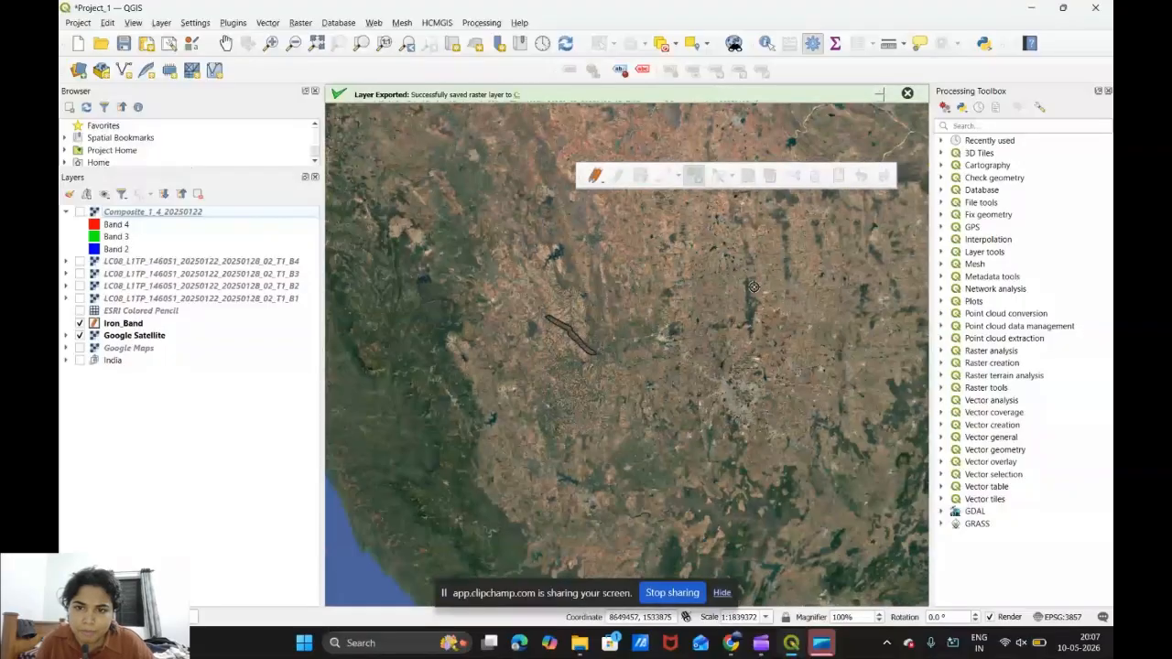
pyautogui.scroll(1, 724, 227)
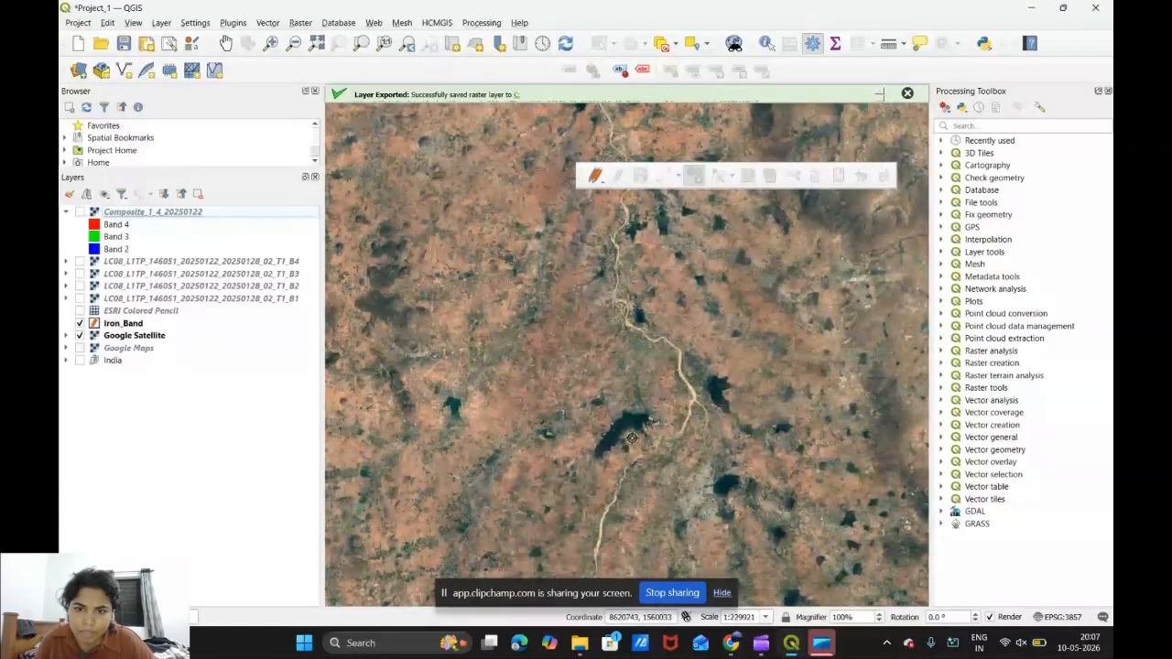
pyautogui.scroll(1, 630, 443)
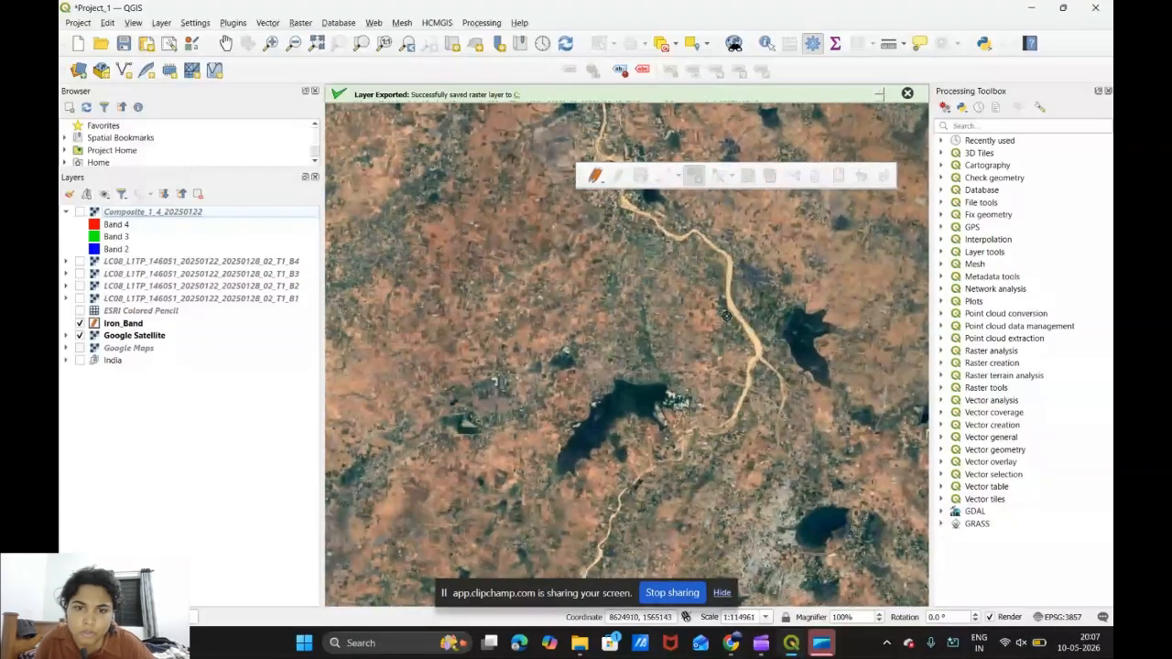
pyautogui.scroll(-3, 727, 311)
pyautogui.scroll(-2, 669, 326)
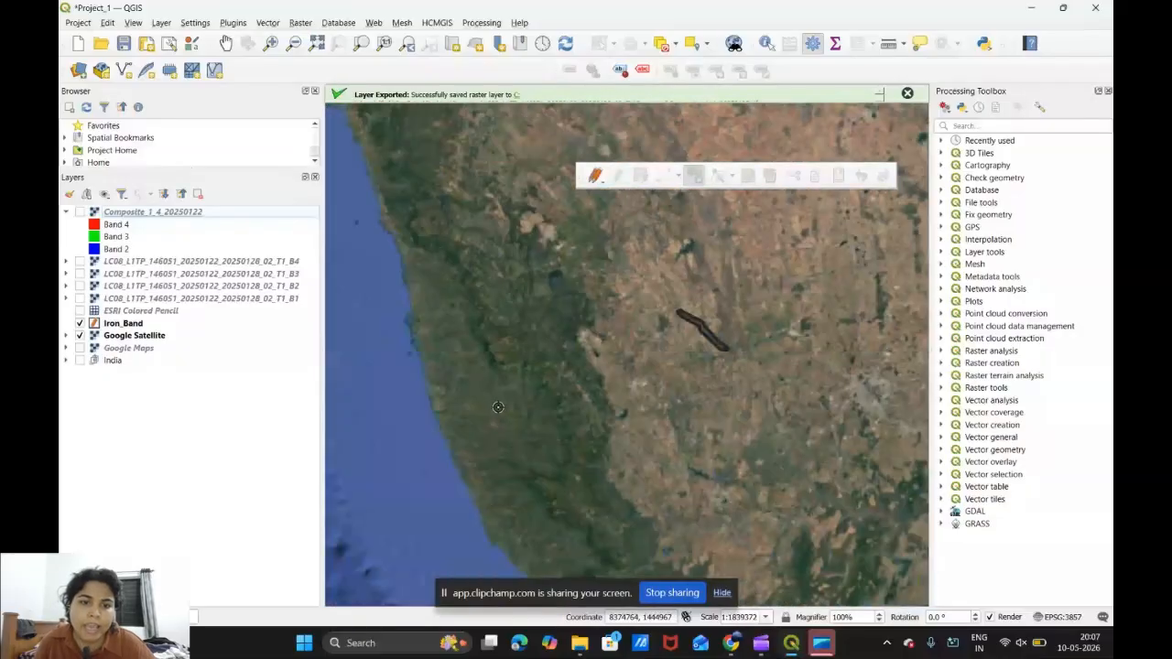
pyautogui.scroll(1, 498, 406)
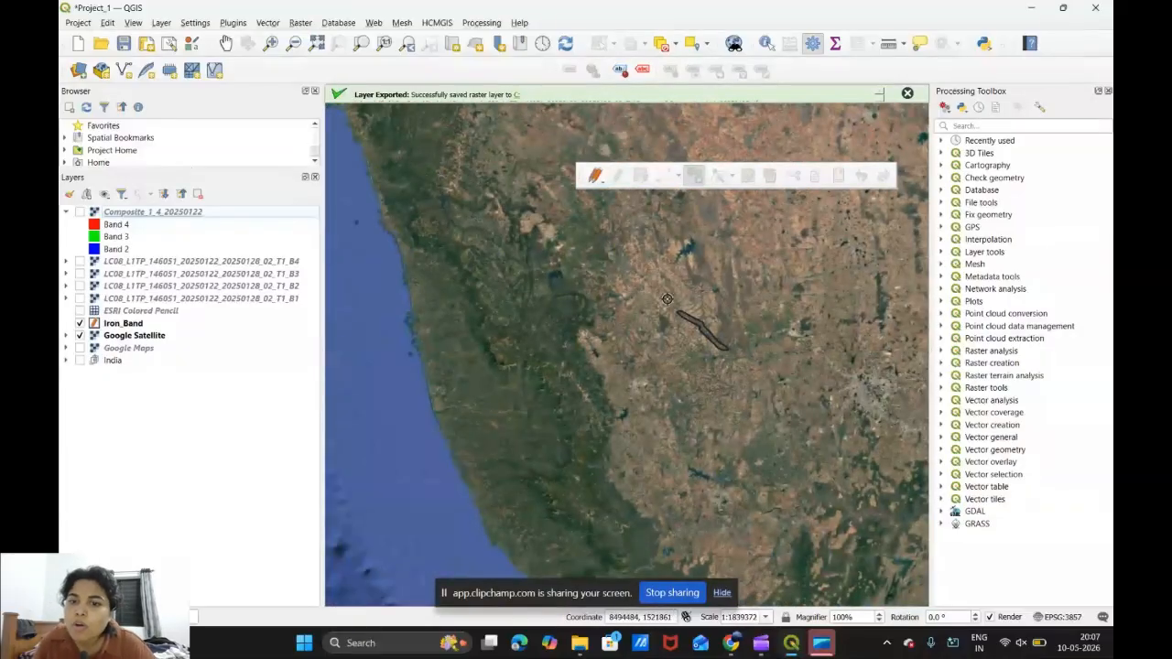
pyautogui.scroll(1, 739, 359)
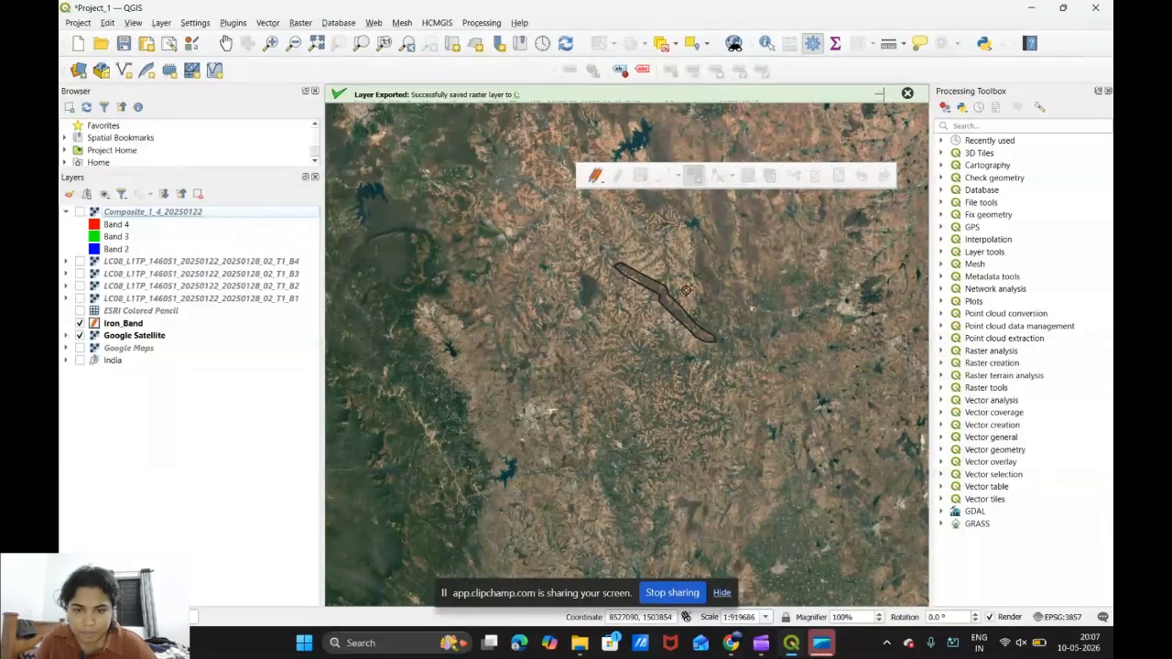
pyautogui.scroll(1, 681, 293)
pyautogui.scroll(1, 675, 294)
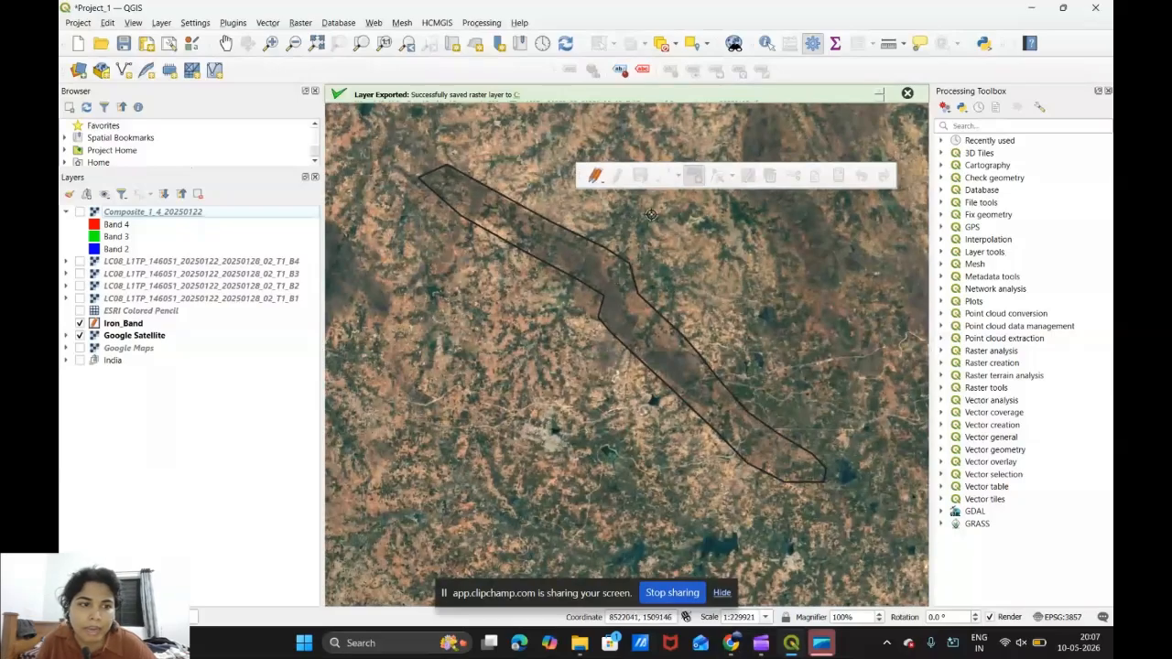
# Save the edits of the Iron_Band layer and end its editing session
pyautogui.rightClick(126, 323)
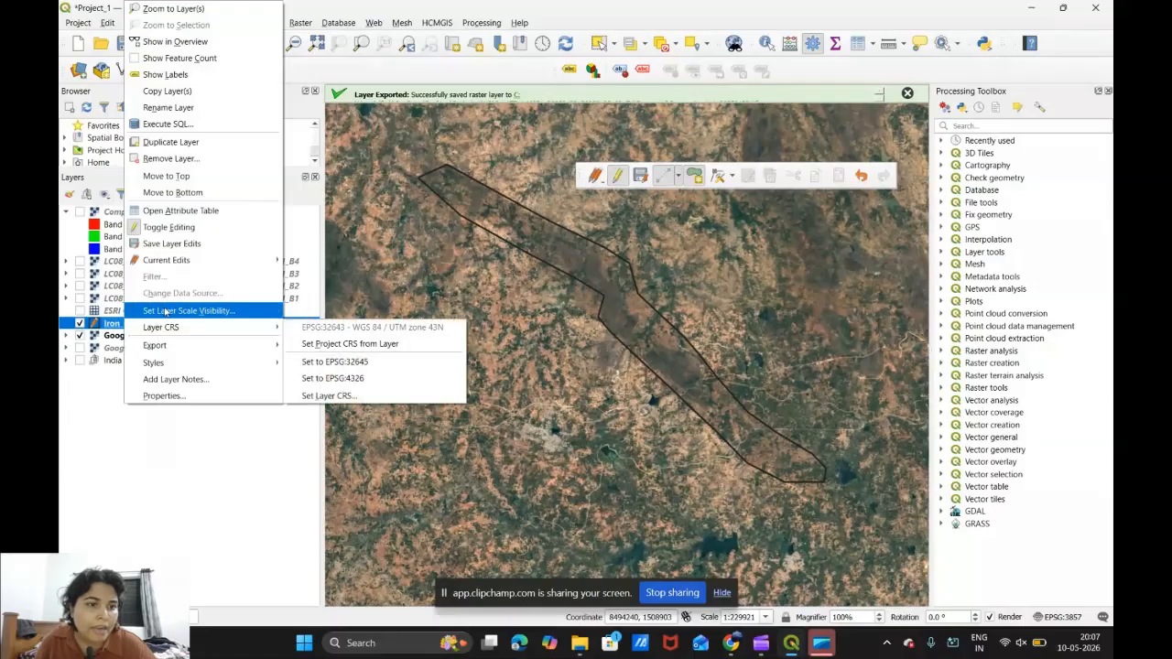
pyautogui.click(168, 244)
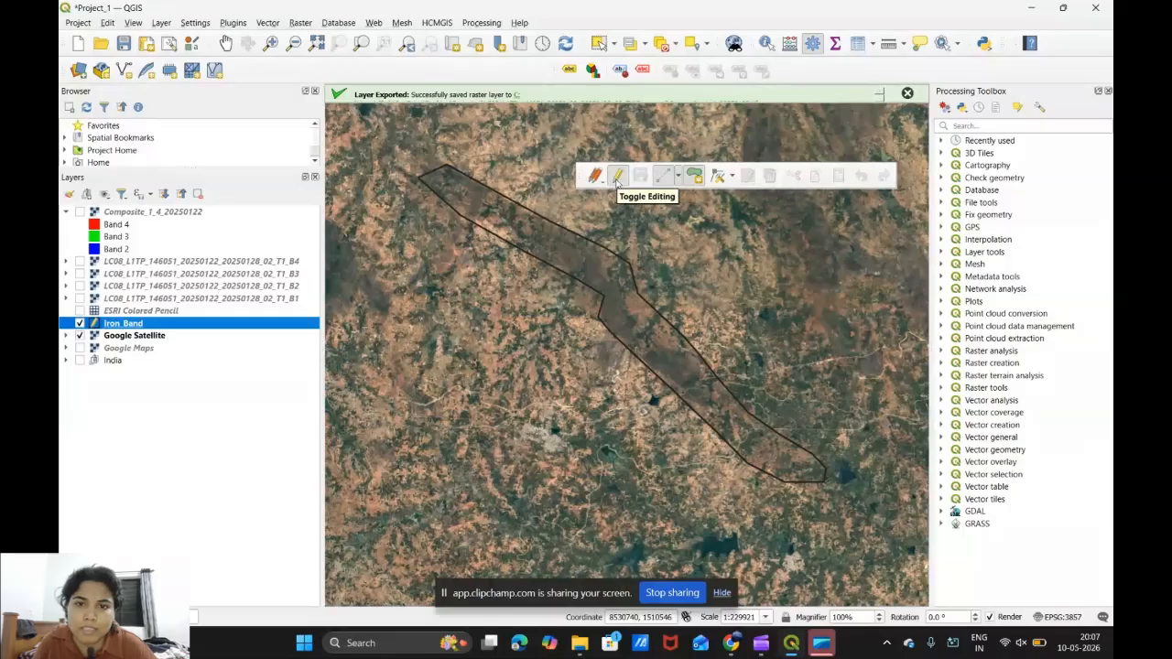
pyautogui.rightClick(118, 325)
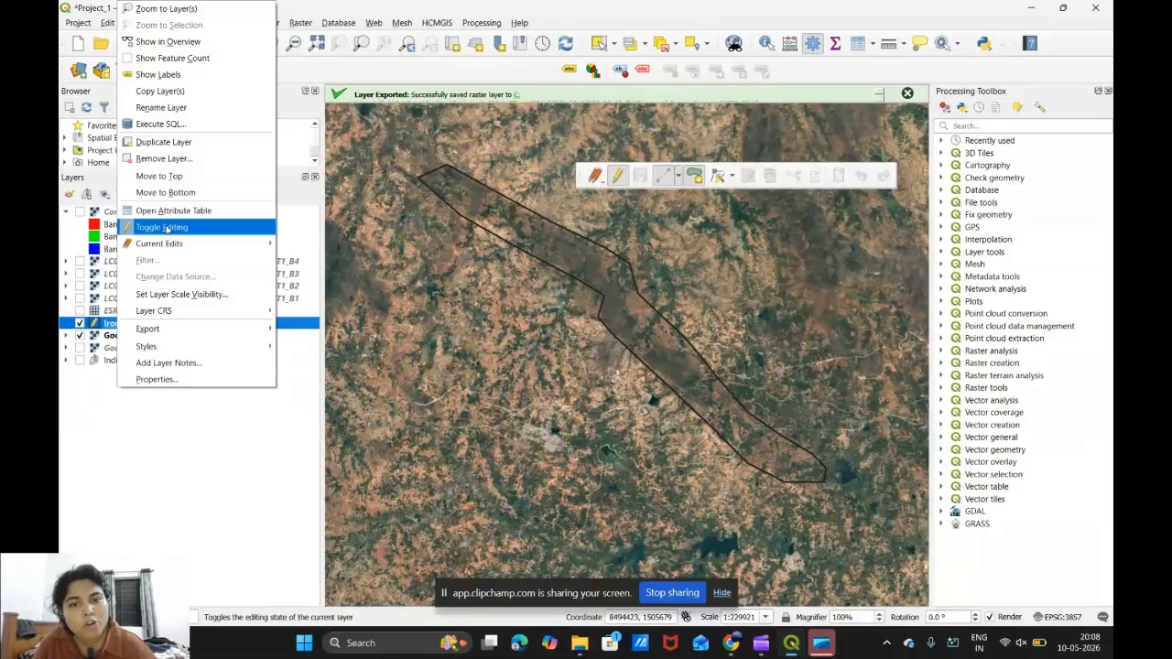
pyautogui.click(619, 181)
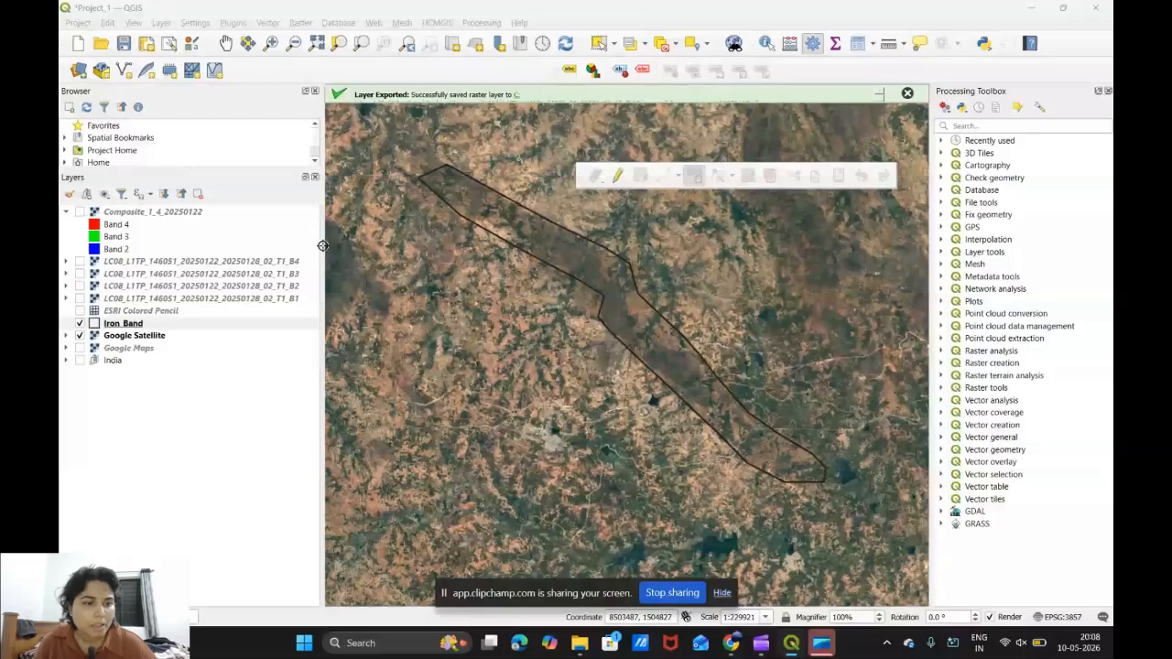
# Open the attribute table of the Iron_Band layer and place its window over the middle of the map
pyautogui.rightClick(131, 326)
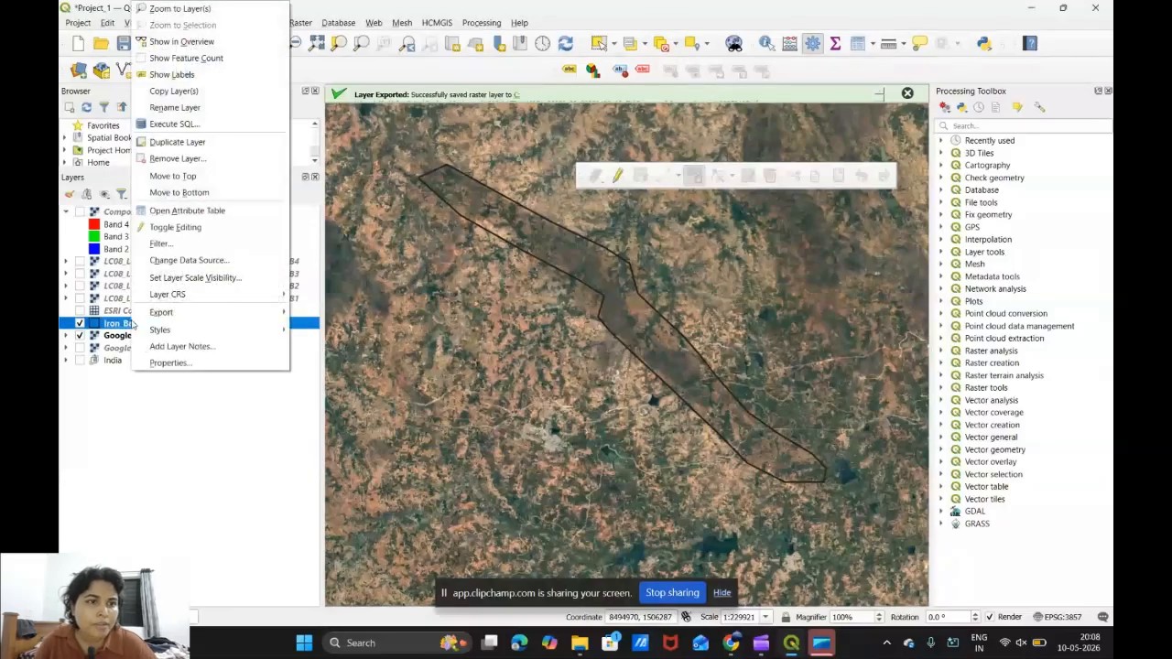
pyautogui.click(192, 210)
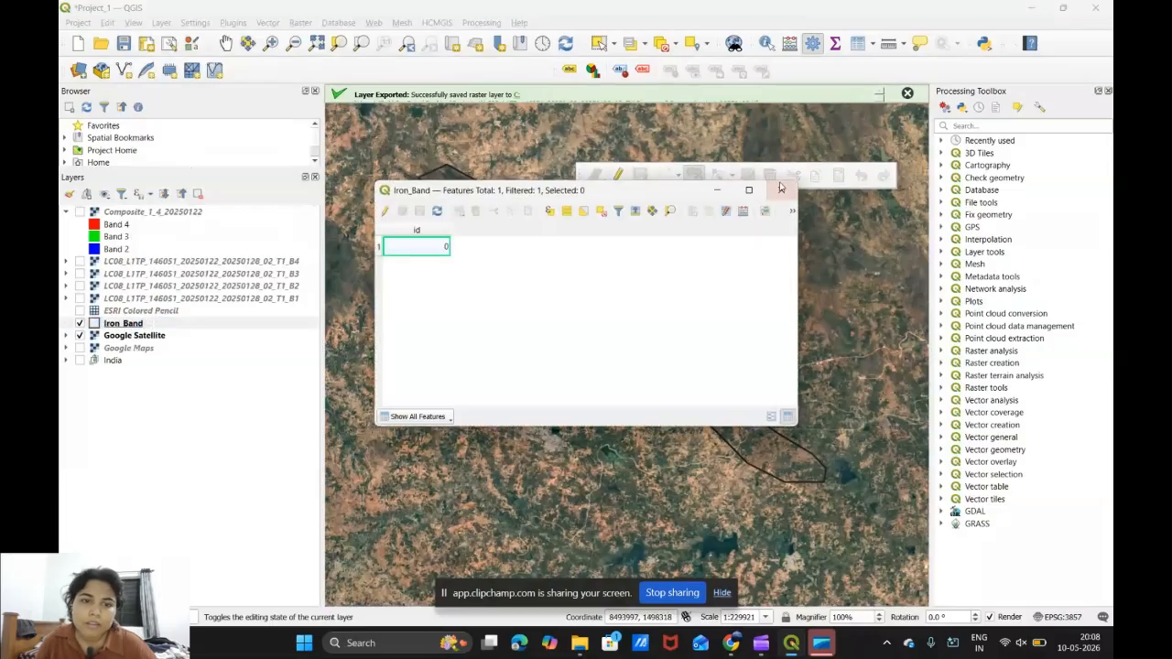
pyautogui.click(104, 335)
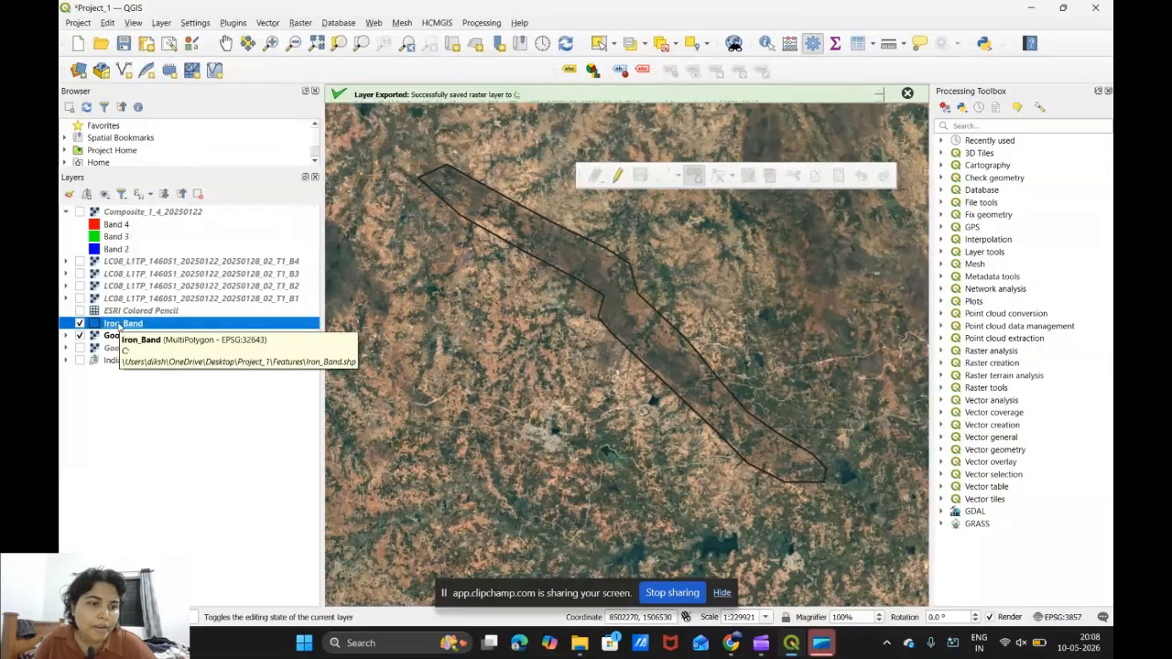
pyautogui.rightClick(119, 326)
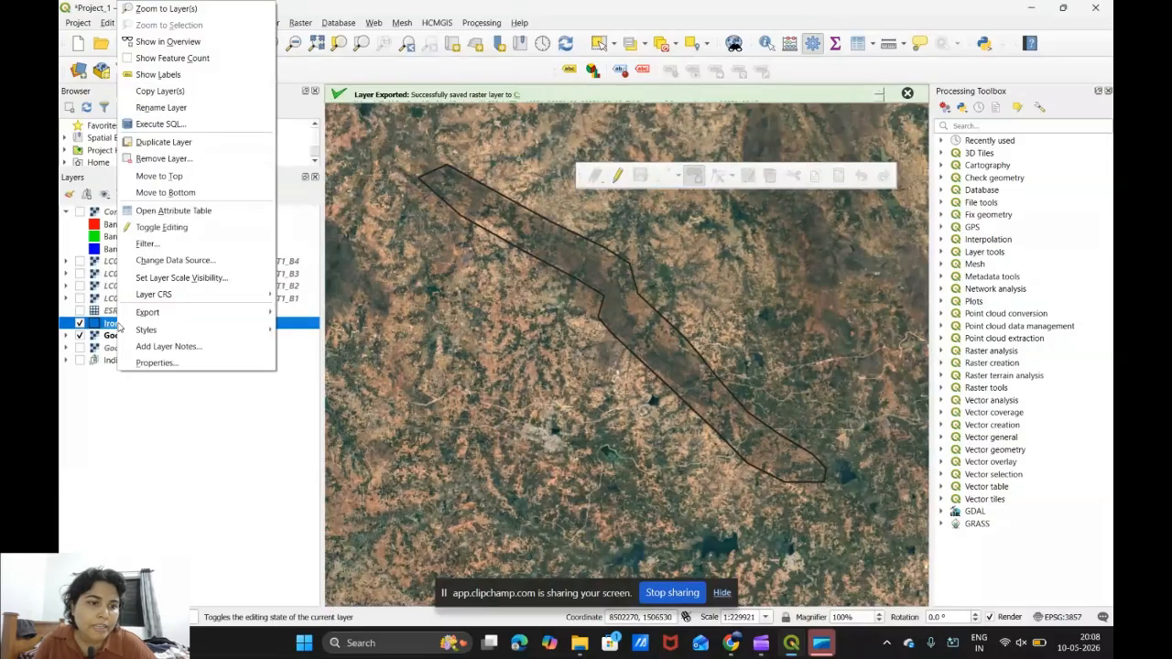
pyautogui.click(187, 210)
pyautogui.moveTo(606, 194); pyautogui.dragTo(839, 229)
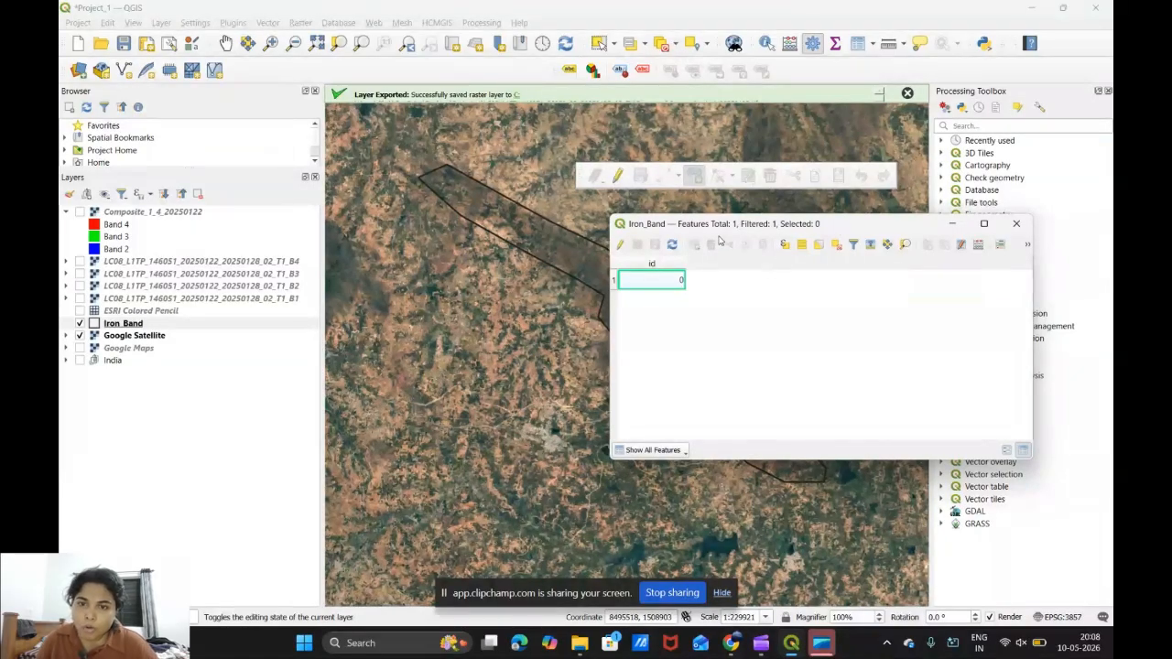
pyautogui.moveTo(742, 232); pyautogui.dragTo(830, 209)
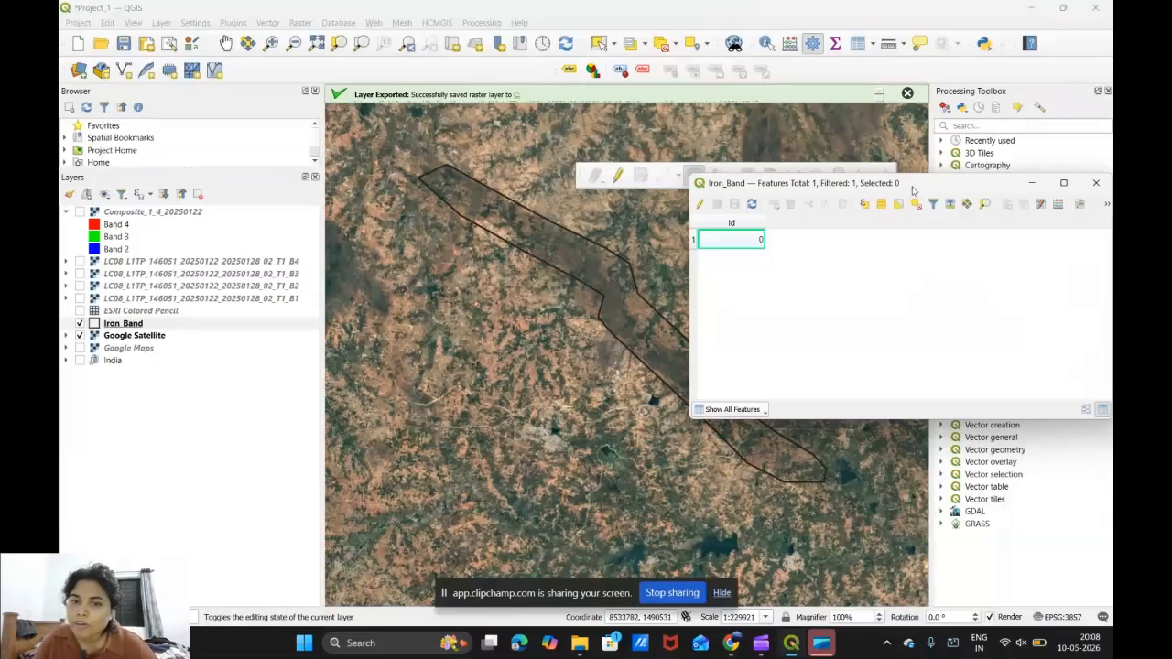
pyautogui.moveTo(912, 190); pyautogui.dragTo(595, 268)
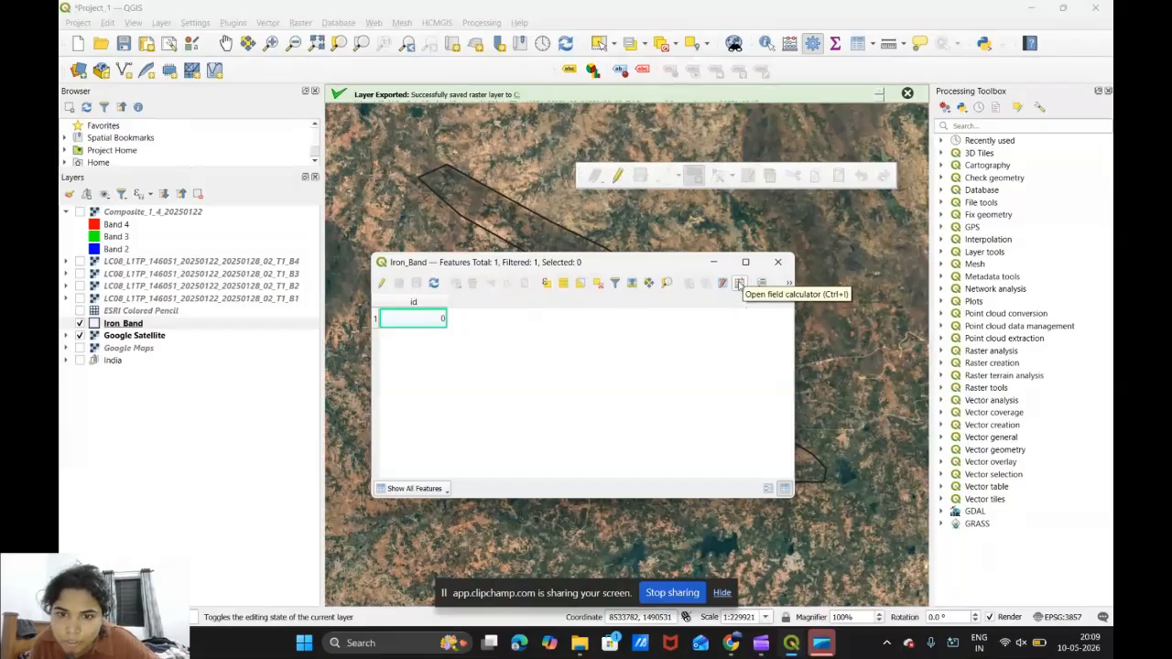
# Set up a new field Area_m2 in the Field Calculator as a decimal number (real) with precision 4
pyautogui.click(739, 284)
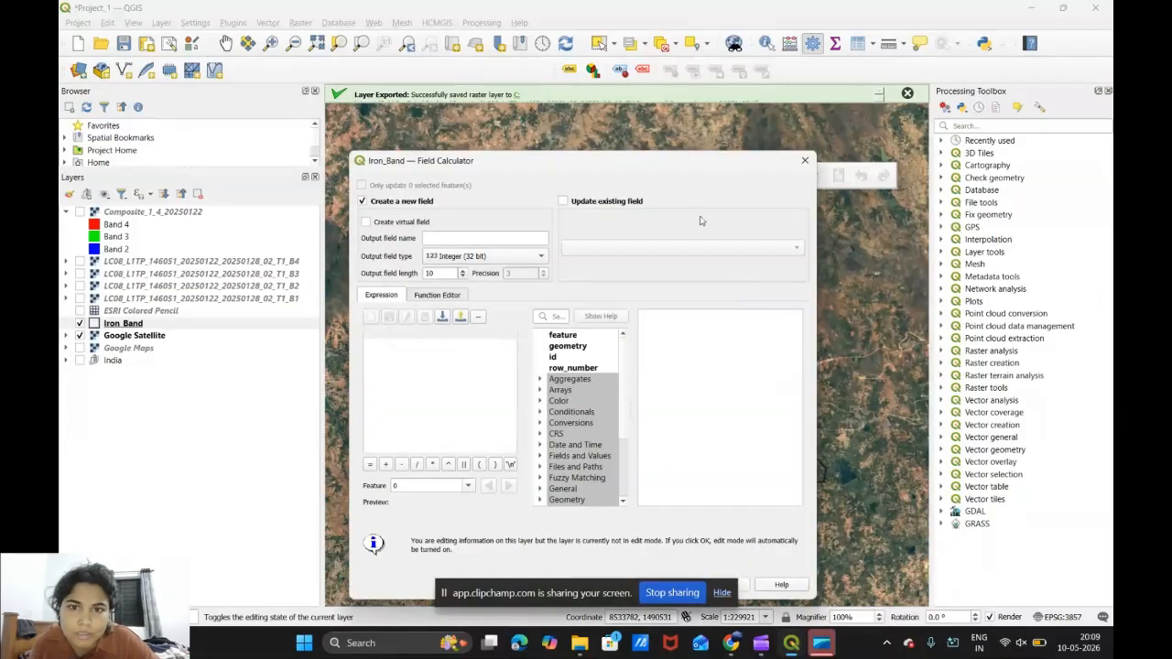
pyautogui.moveTo(668, 174); pyautogui.dragTo(910, 84)
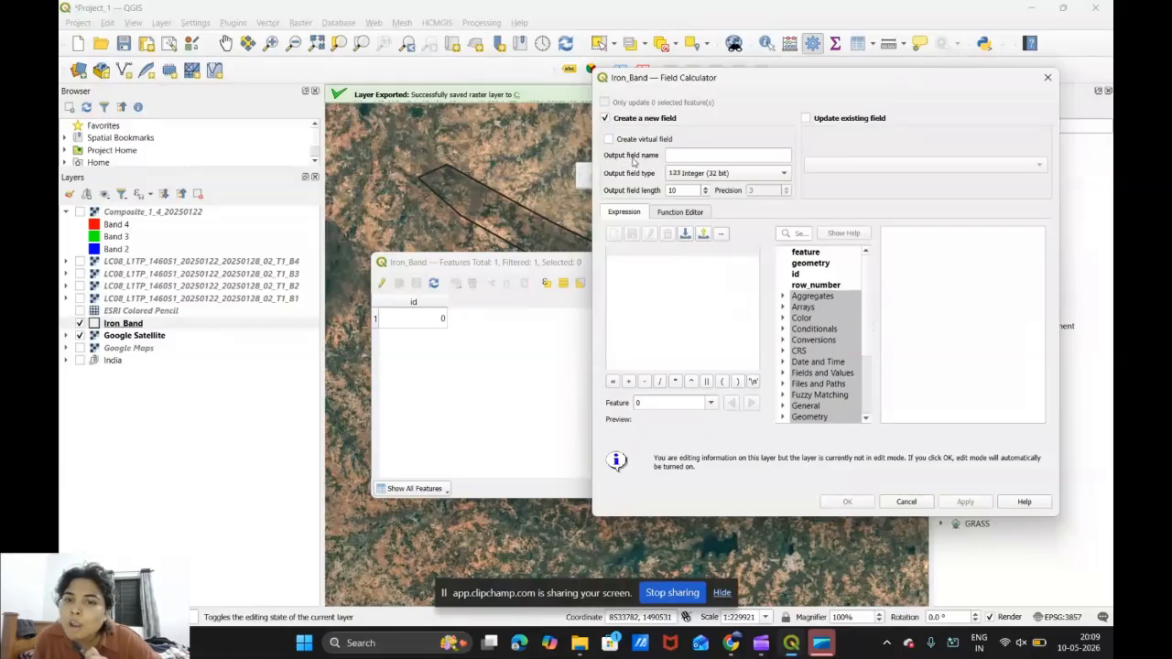
pyautogui.click(695, 157)
pyautogui.write('Area')
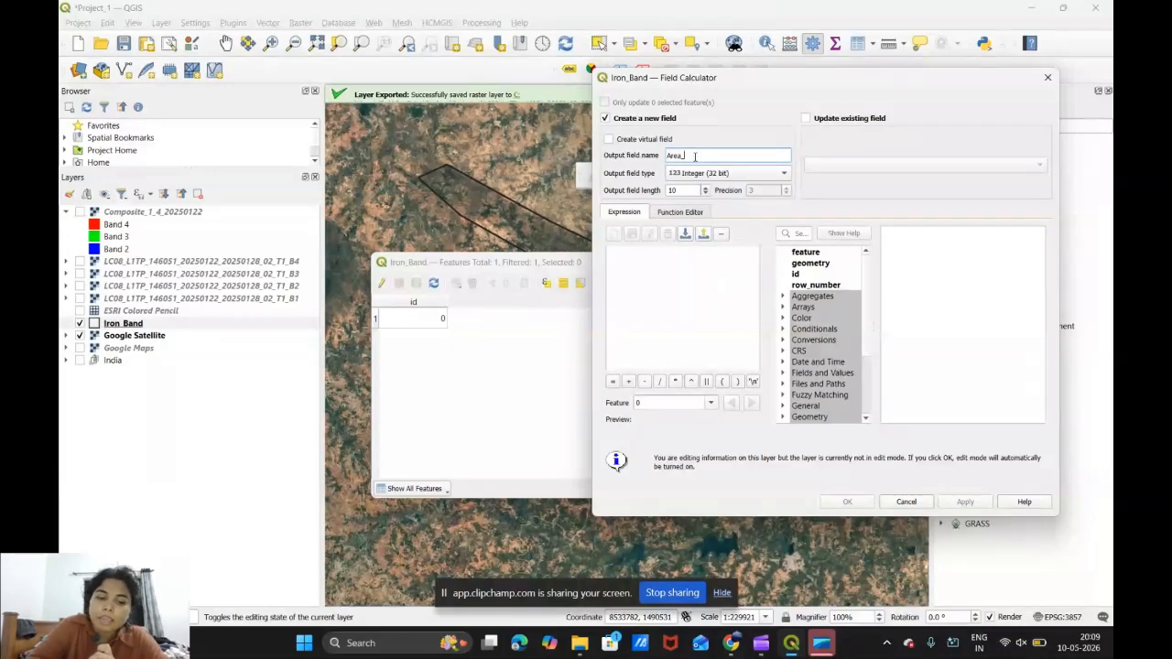
pyautogui.write('_m2')
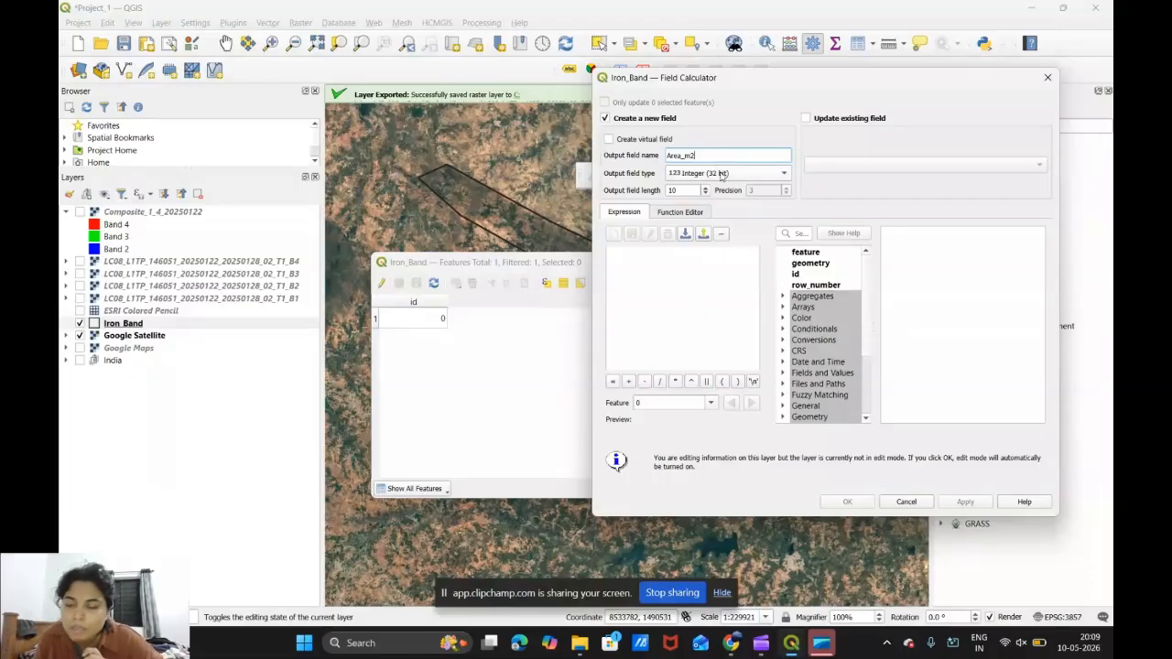
pyautogui.click(721, 174)
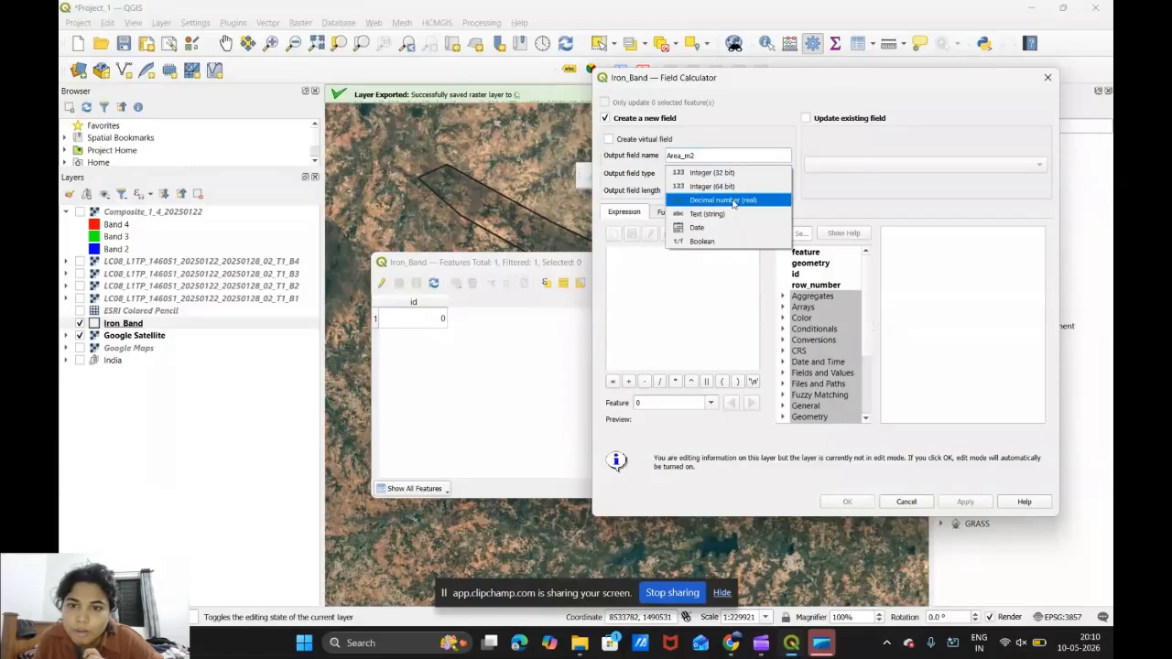
pyautogui.click(732, 200)
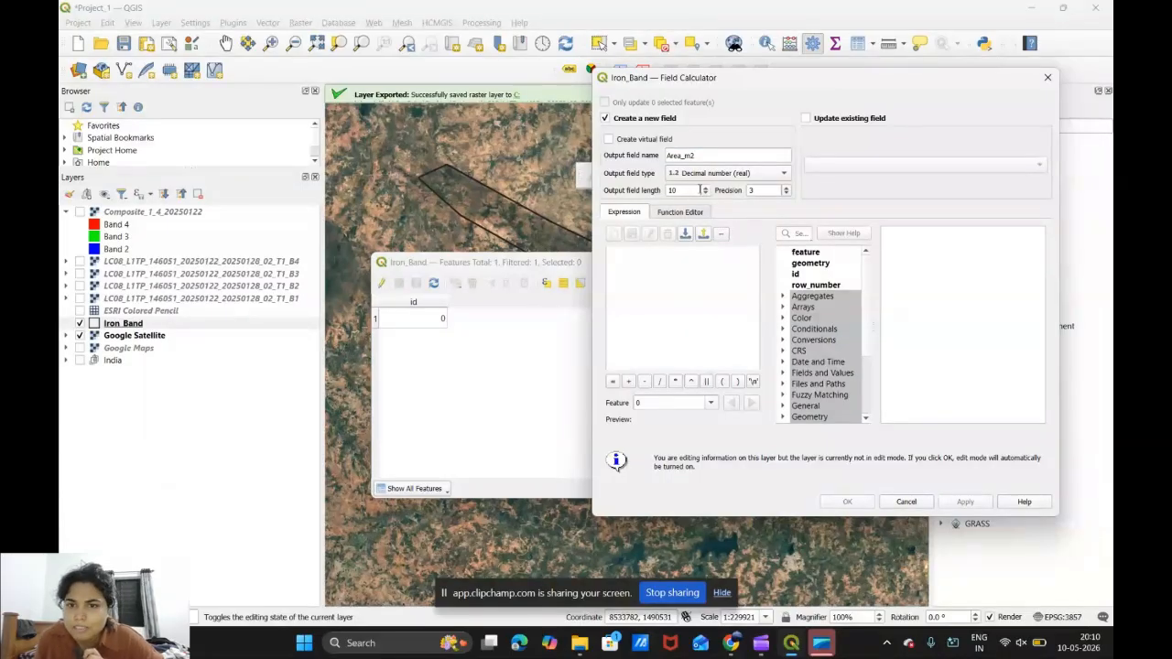
pyautogui.doubleClick(750, 189)
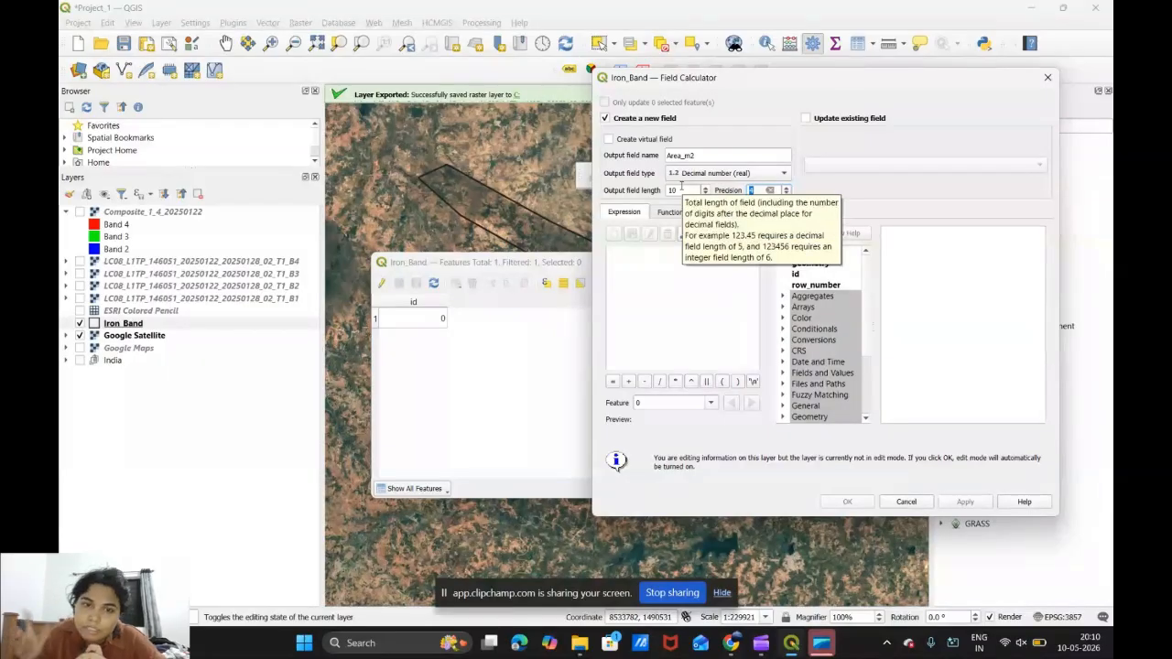
# Insert the $area function from the Geometry group as the expression for Area_m2 and check its preview value
pyautogui.click(654, 268)
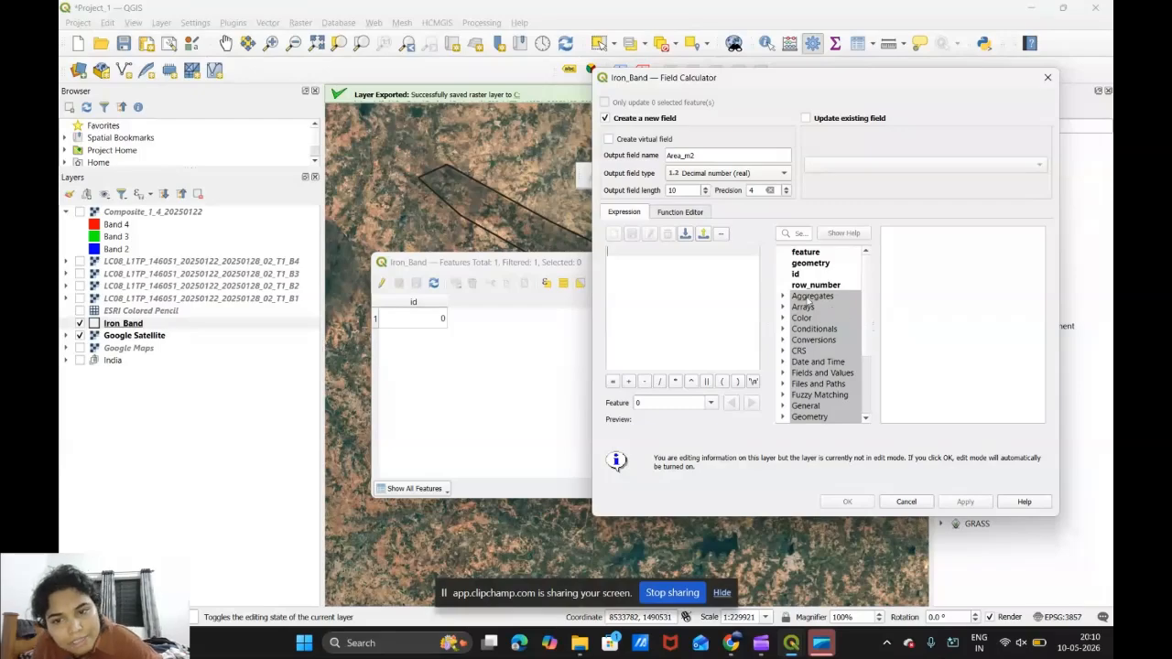
pyautogui.scroll(-1, 809, 333)
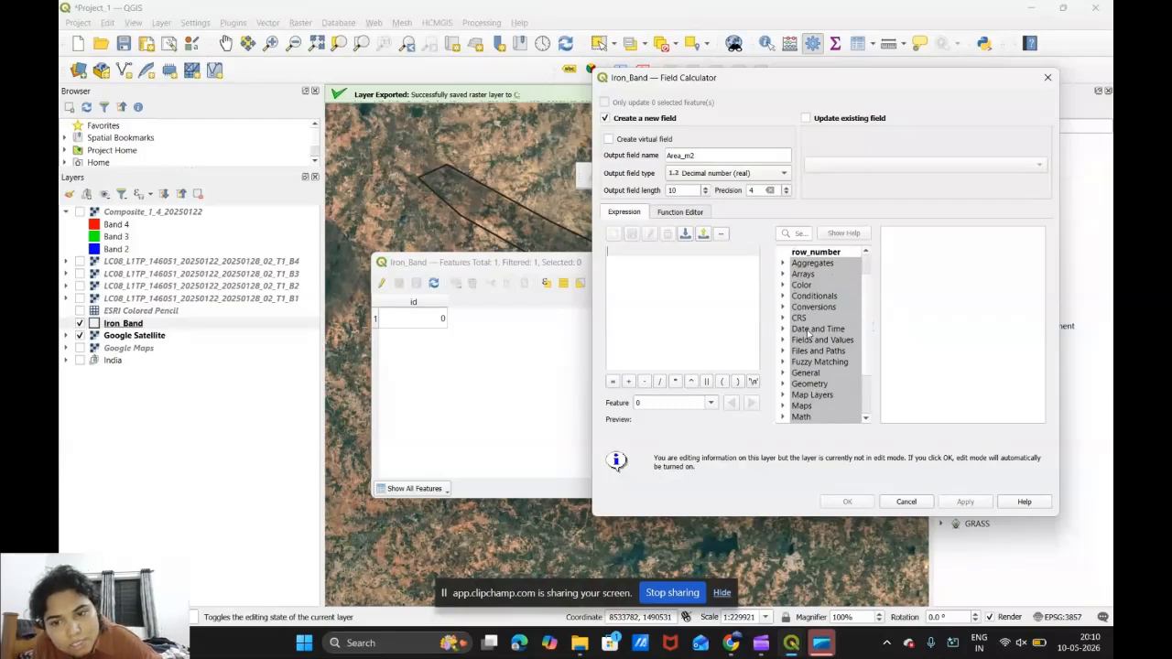
pyautogui.click(783, 385)
pyautogui.scroll(-2, 806, 385)
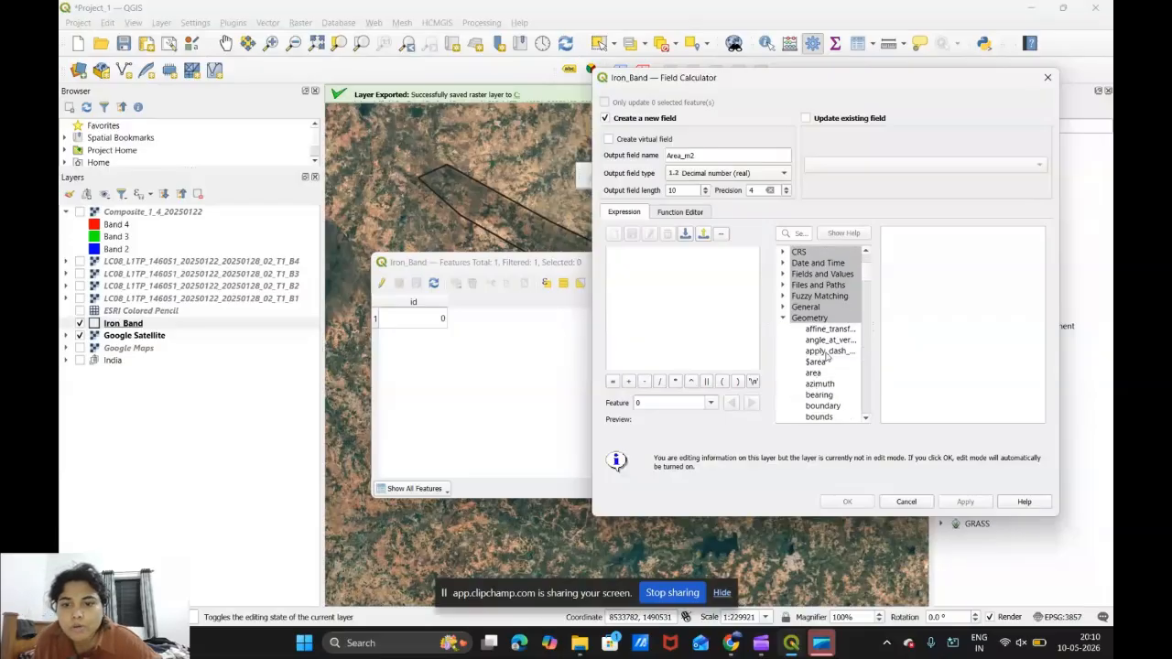
pyautogui.scroll(-2, 817, 385)
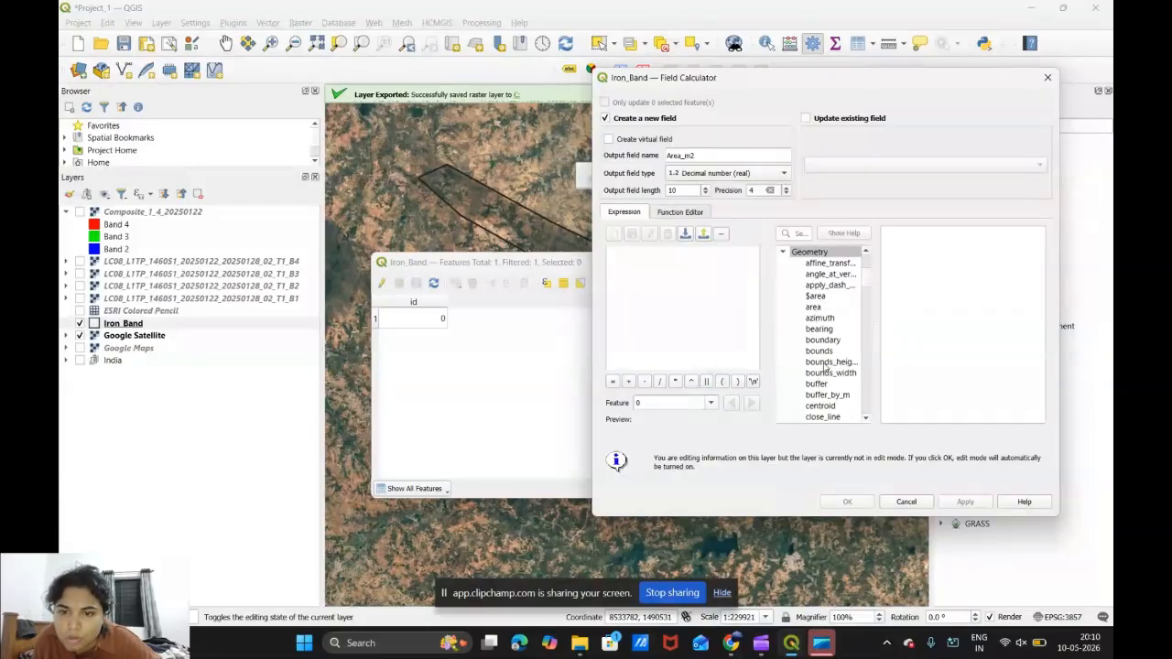
pyautogui.scroll(1, 821, 300)
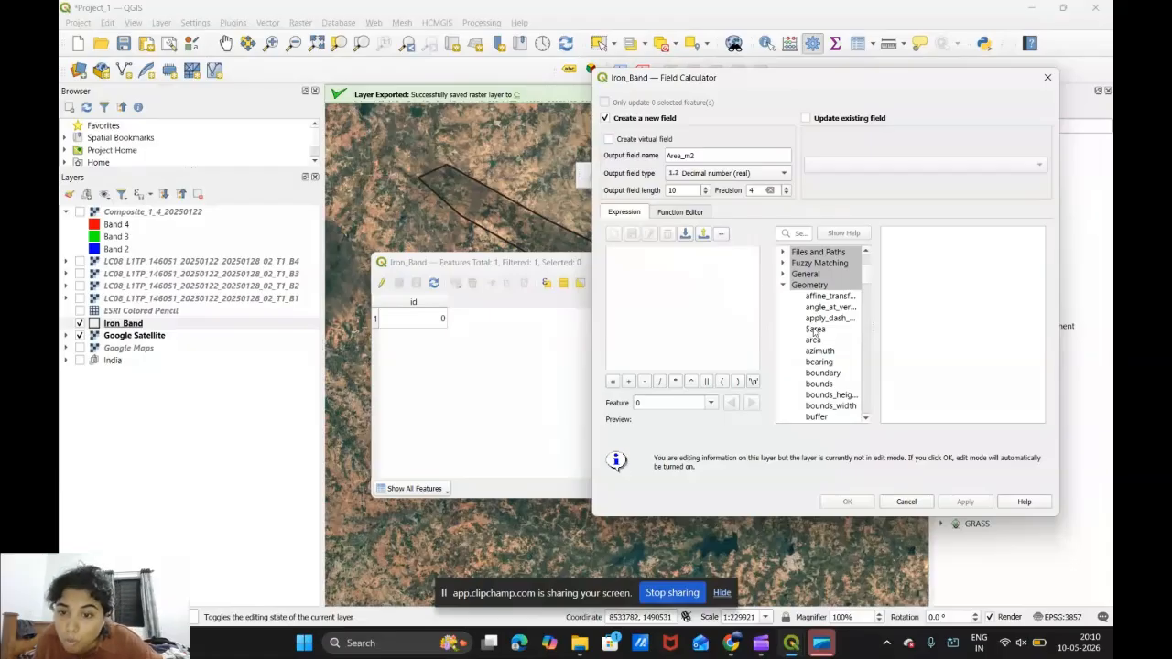
pyautogui.doubleClick(814, 332)
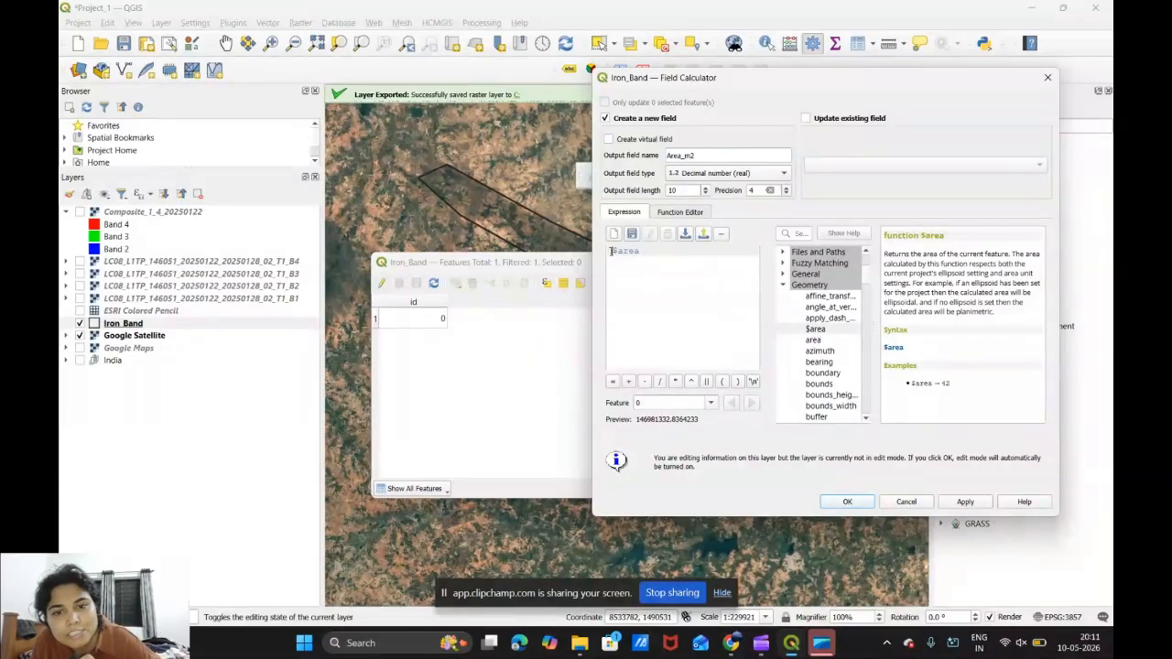
pyautogui.moveTo(608, 253); pyautogui.dragTo(666, 255)
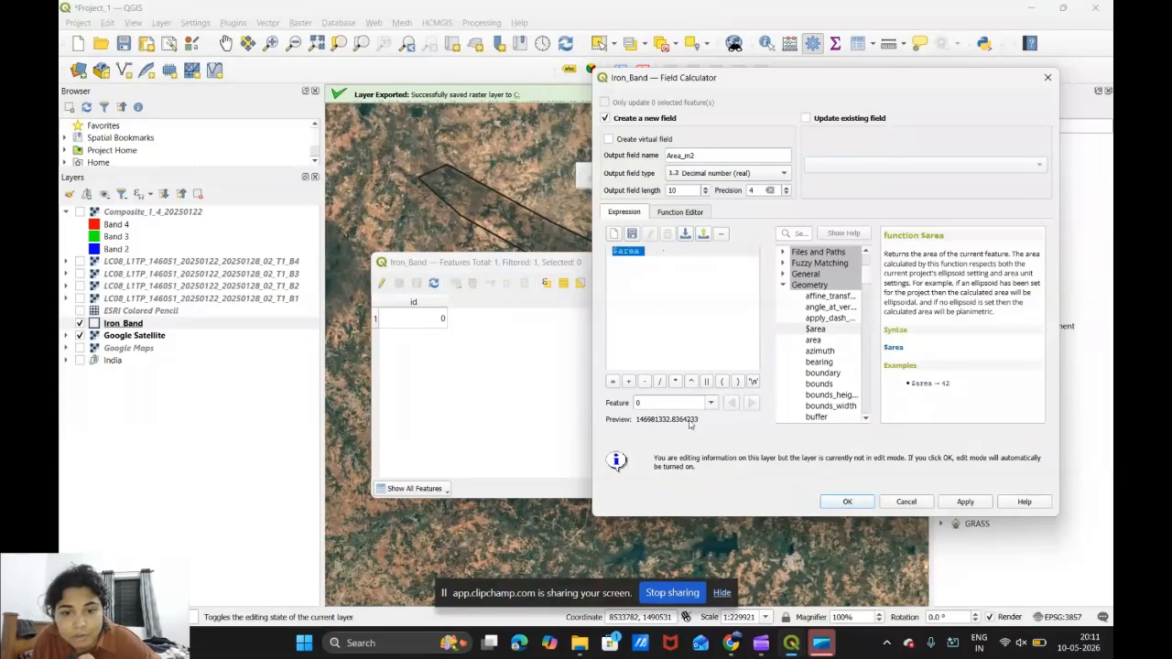
pyautogui.moveTo(638, 423); pyautogui.dragTo(702, 423)
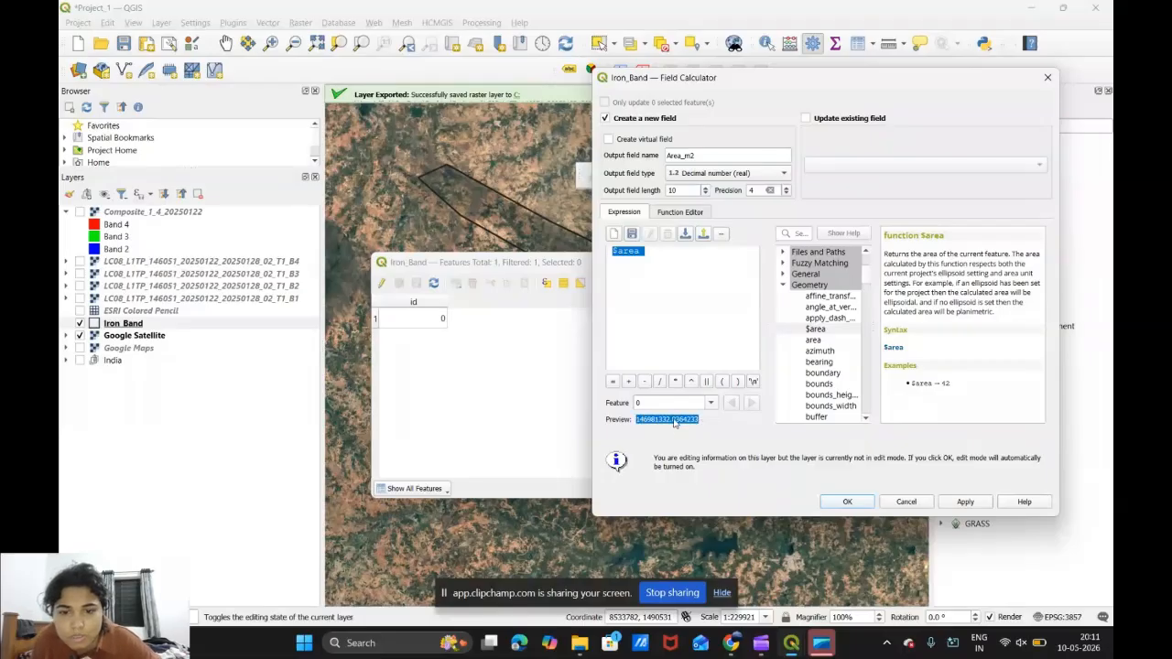
pyautogui.click(695, 426)
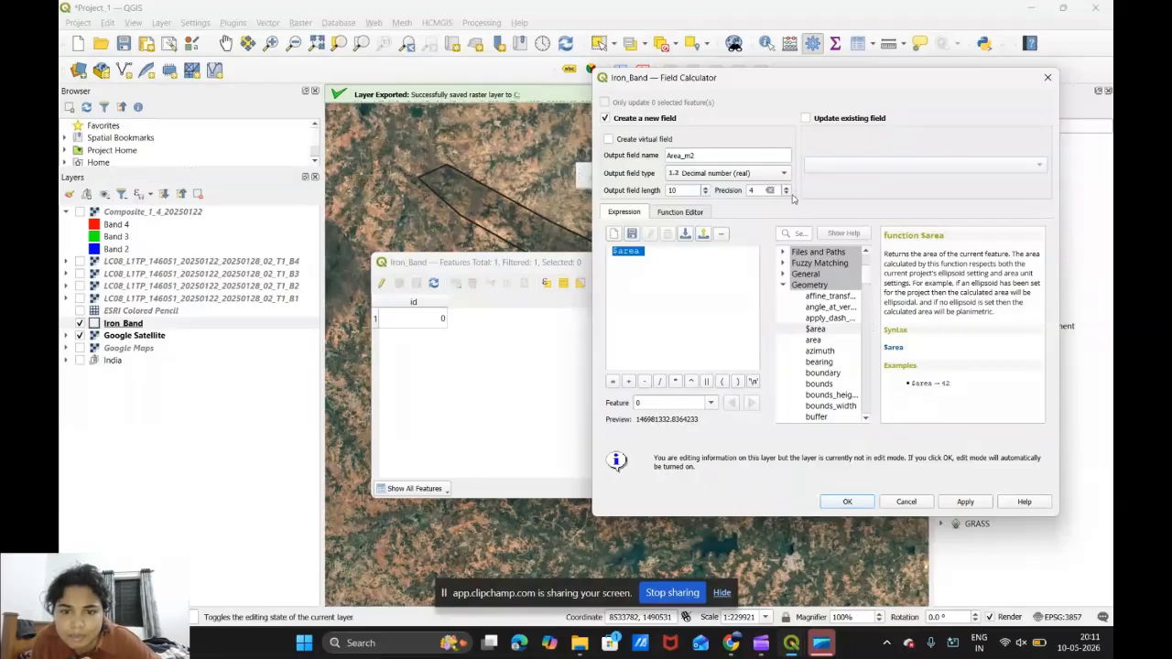
pyautogui.moveTo(709, 425); pyautogui.dragTo(634, 423)
pyautogui.click(650, 423)
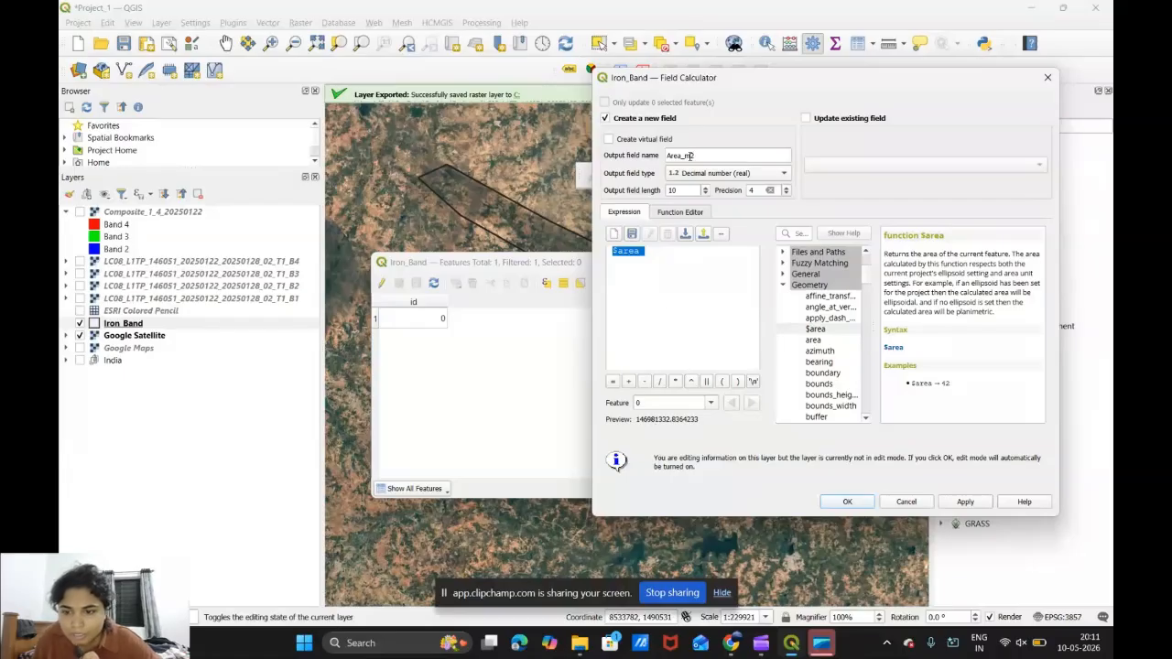
# Apply the calculation to create the Area_m2 field in the Iron_Band attribute table and close the Field Calculator
pyautogui.click(972, 506)
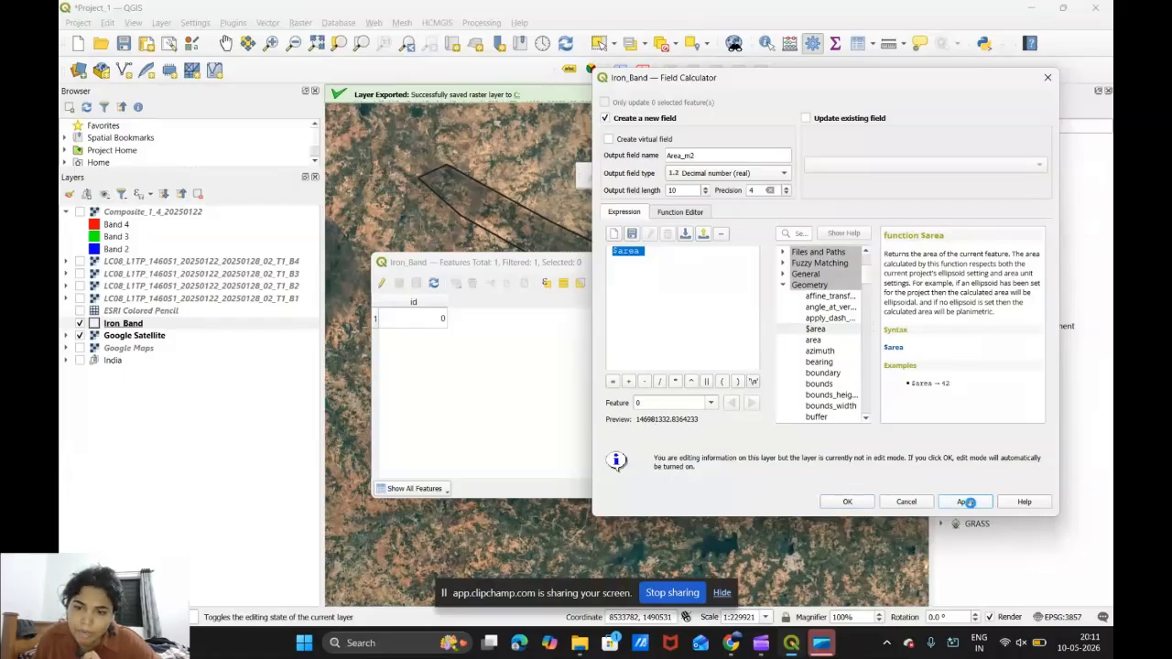
pyautogui.click(848, 501)
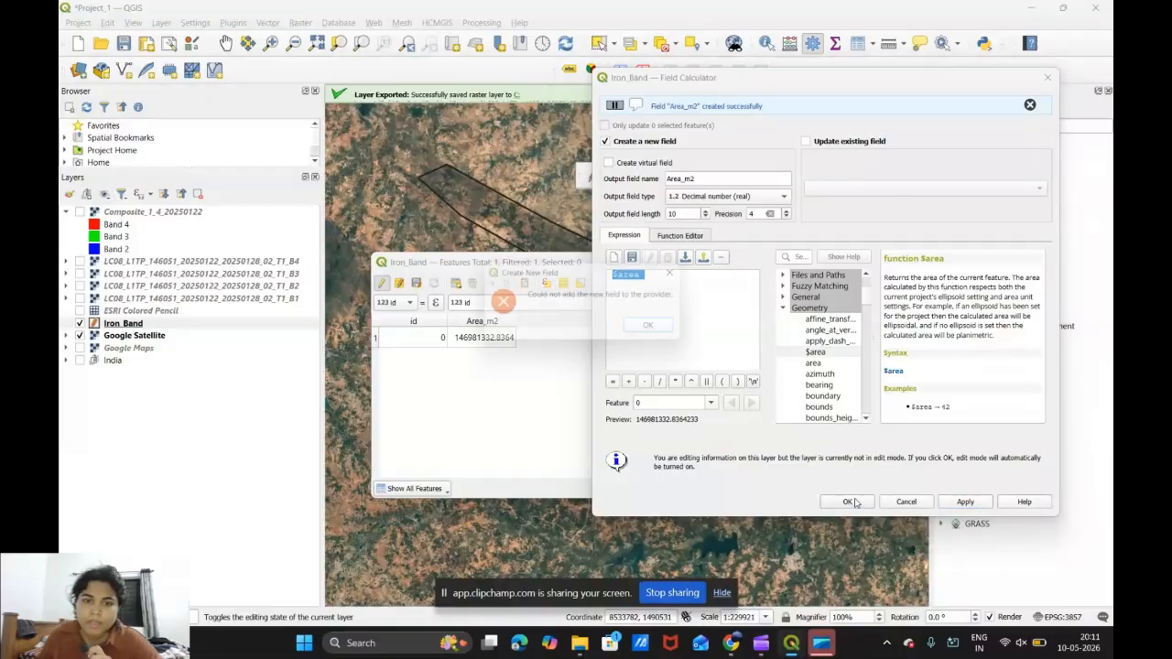
pyautogui.click(661, 329)
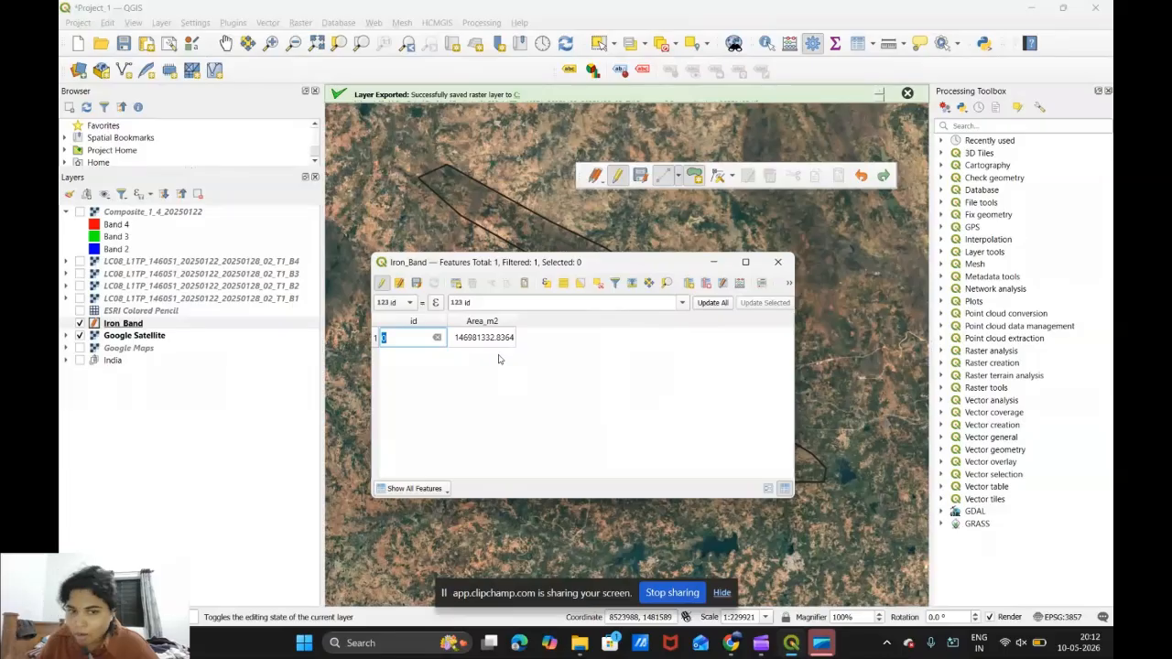
# Set up another new field named Peri_m in the Field Calculator with the type decimal number (real)
pyautogui.click(741, 286)
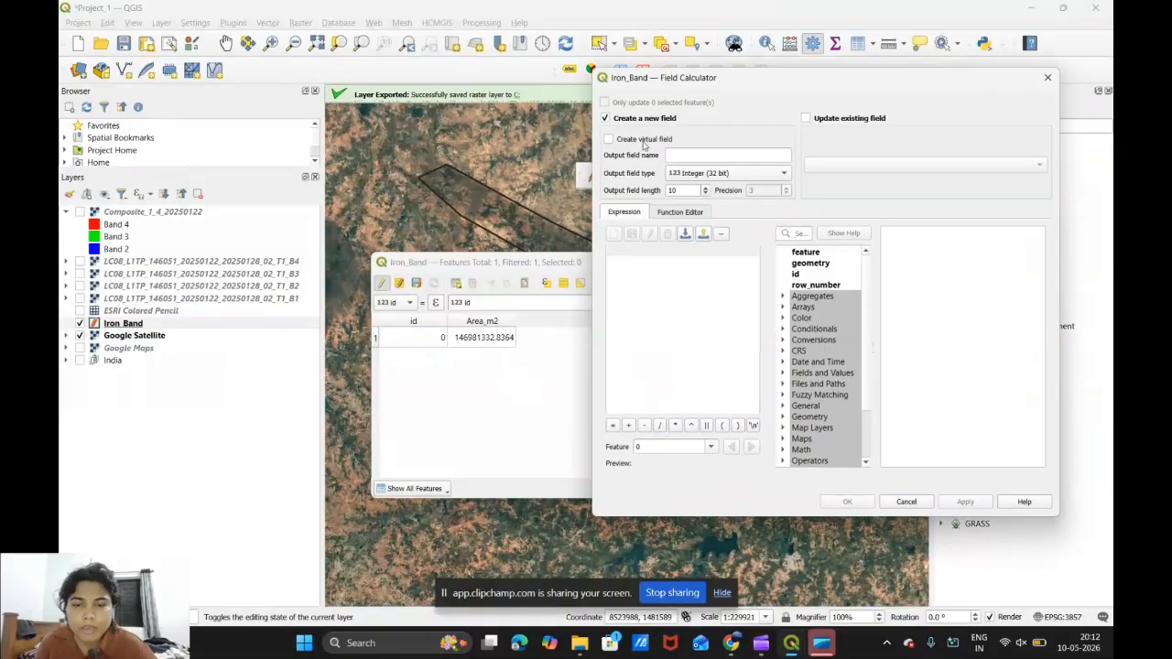
pyautogui.click(680, 158)
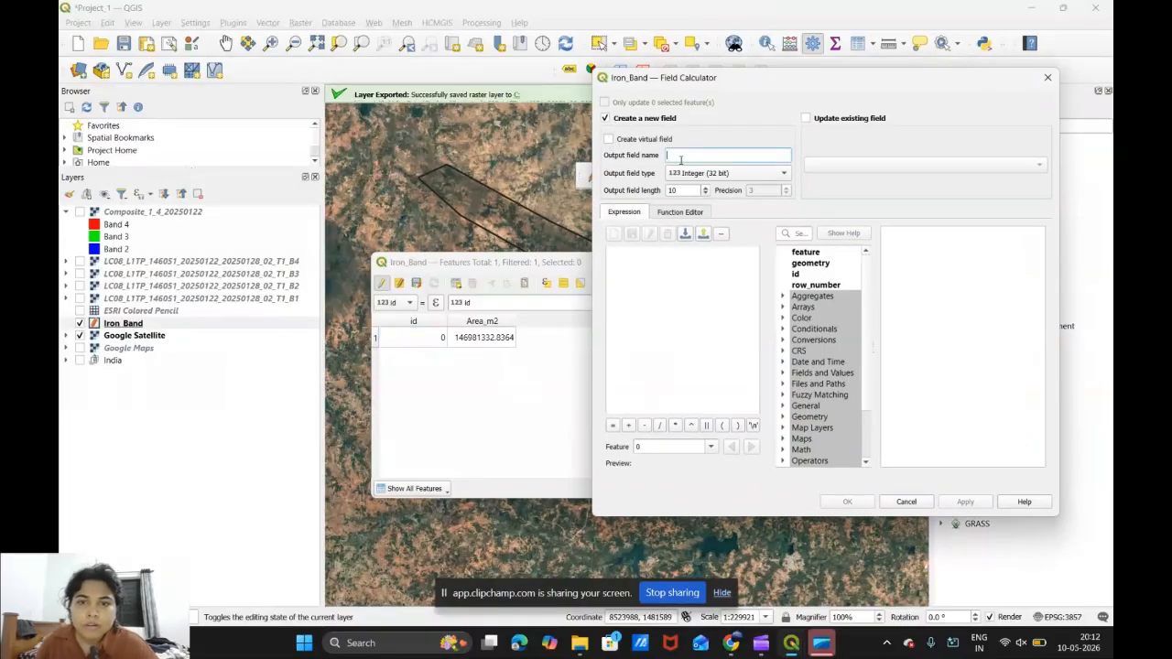
pyautogui.write('Pe')
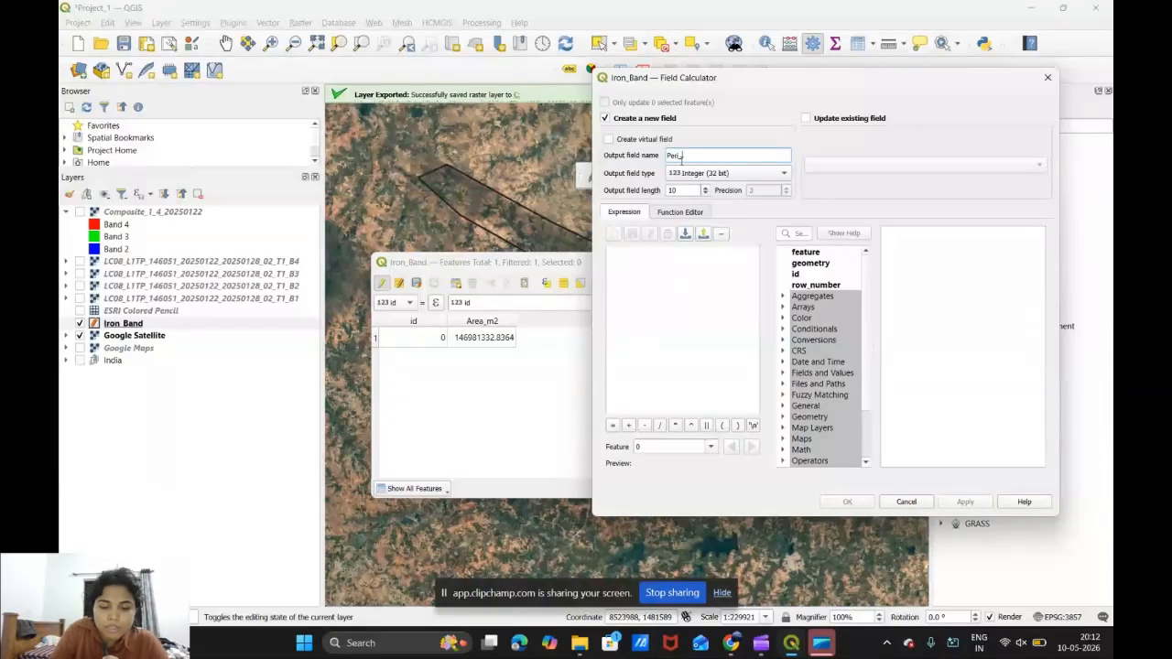
pyautogui.write('ri_m')
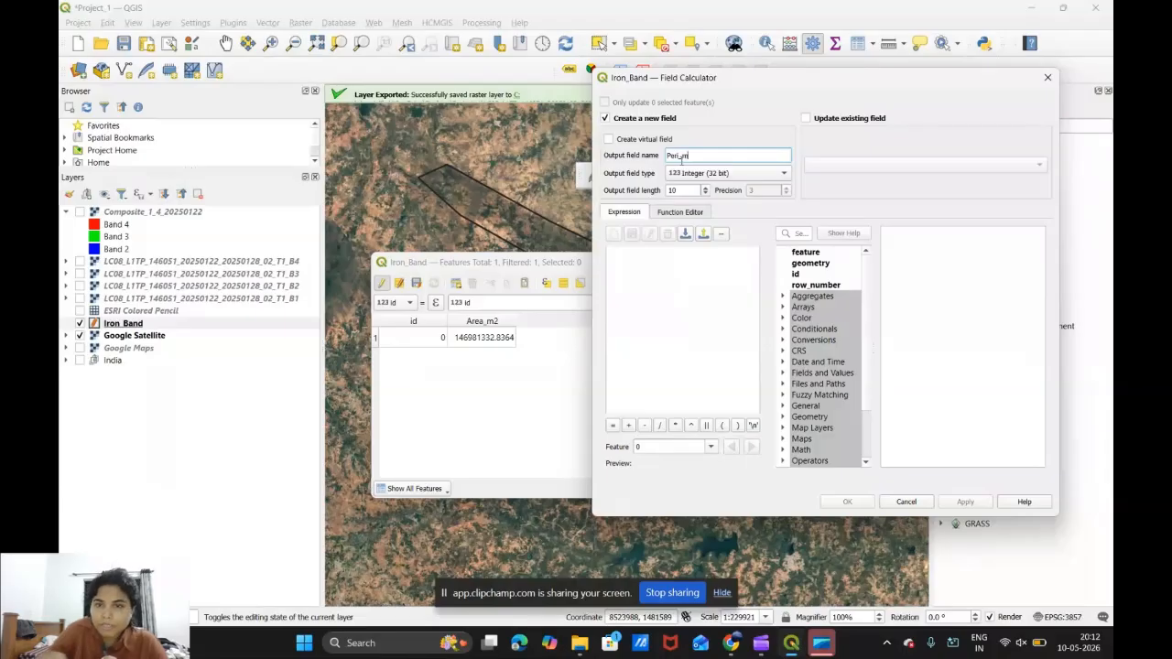
pyautogui.click(698, 176)
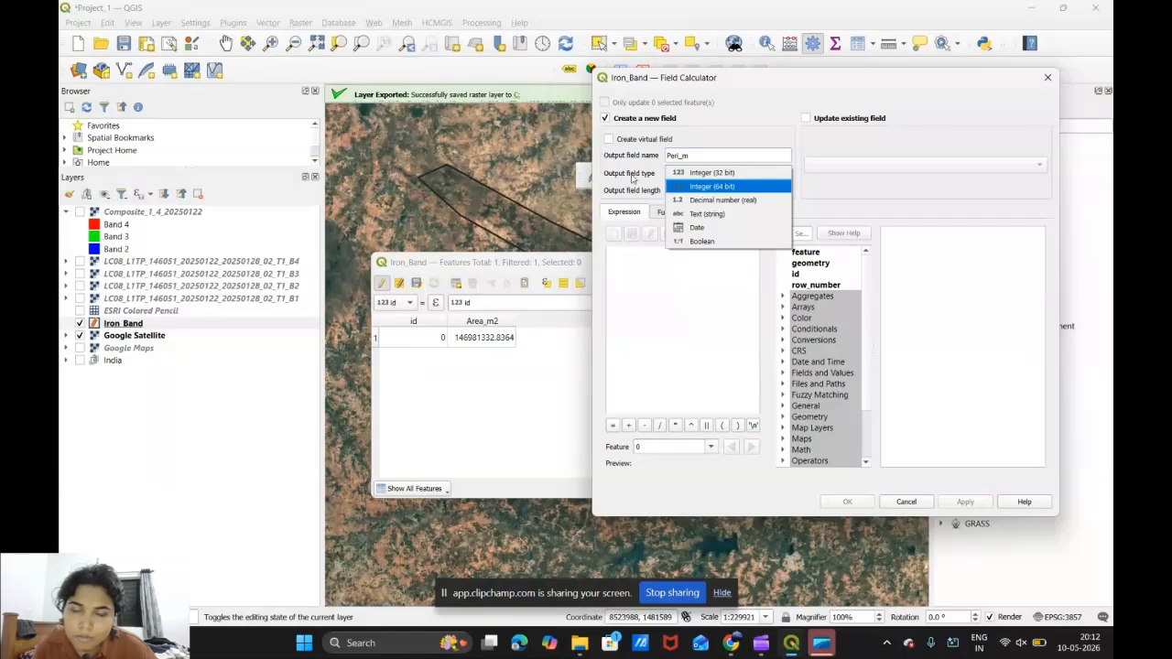
pyautogui.click(725, 199)
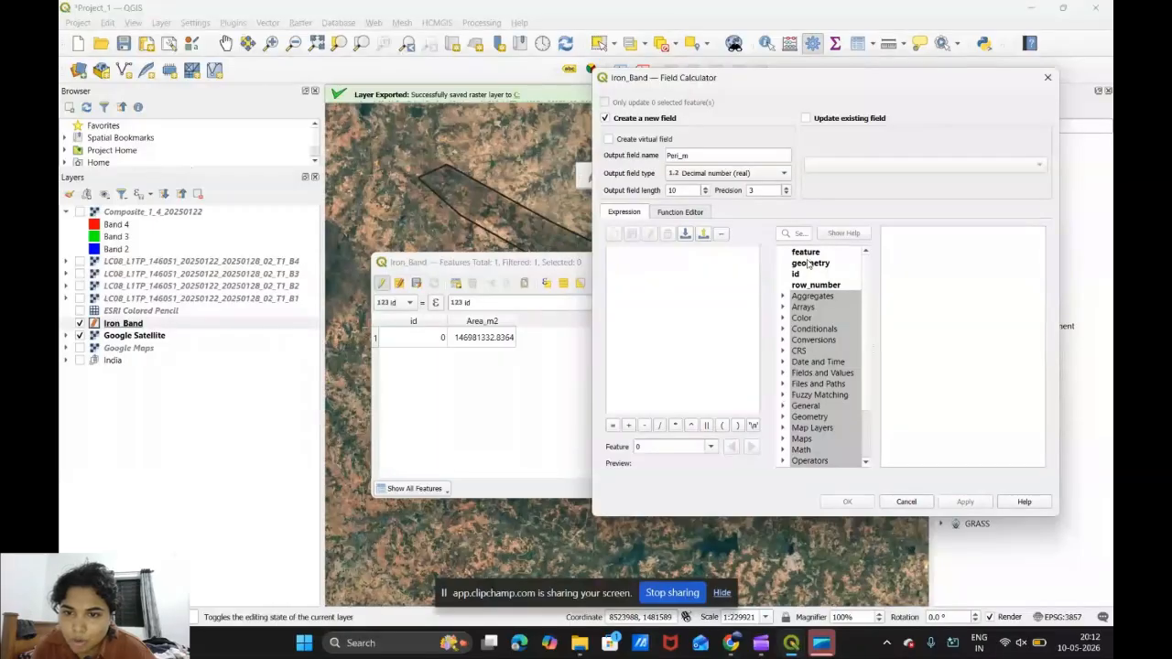
# Insert the $perimeter function from the Geometry group as the expression for Peri_m
pyautogui.scroll(-2, 809, 297)
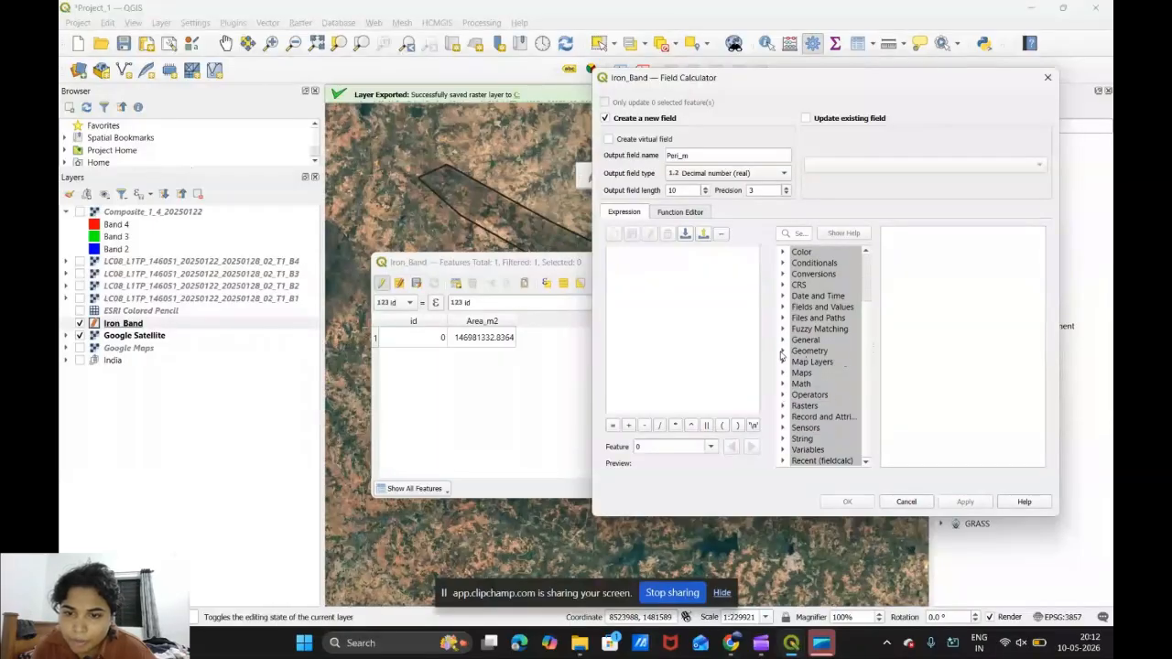
pyautogui.click(783, 350)
pyautogui.scroll(-1, 803, 359)
pyautogui.scroll(-9, 806, 362)
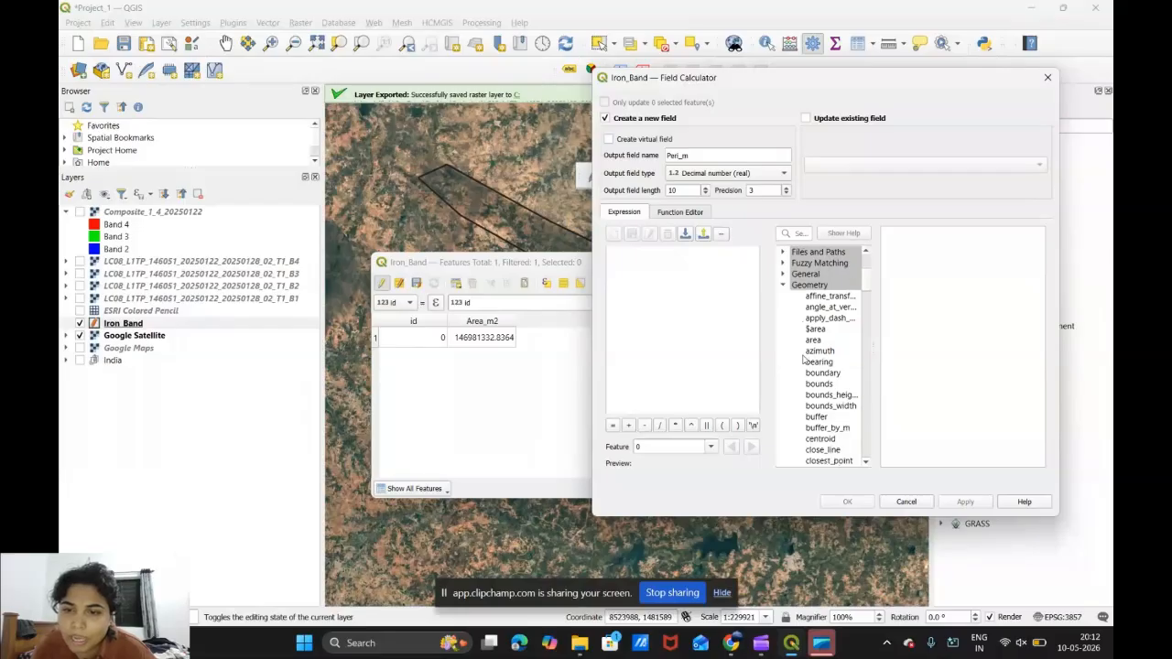
pyautogui.scroll(-12, 834, 399)
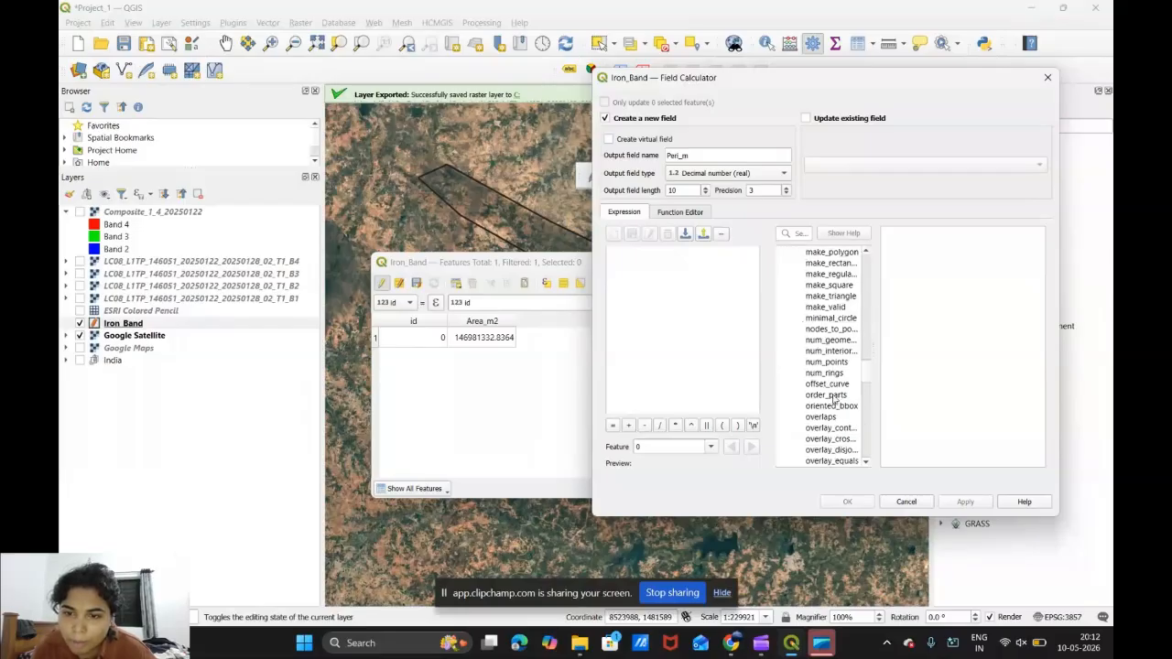
pyautogui.scroll(-6, 834, 399)
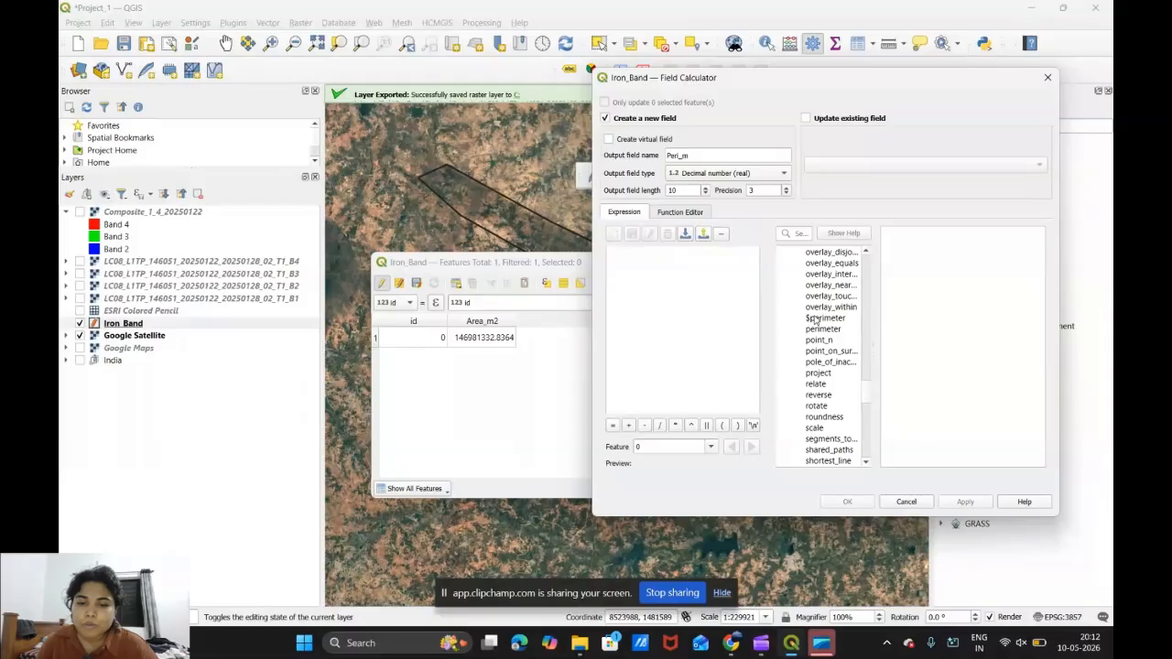
pyautogui.doubleClick(820, 317)
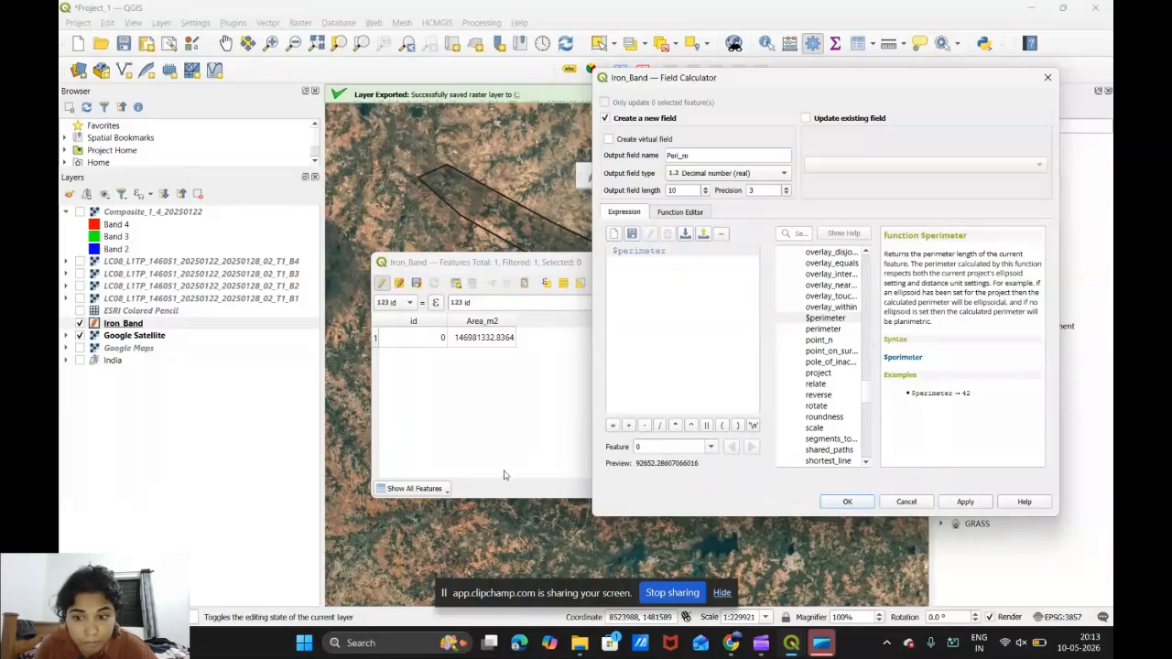
# Apply the calculation to create the Peri_m field, and close the Field Calculator and the Iron_Band attribute table
pyautogui.click(969, 504)
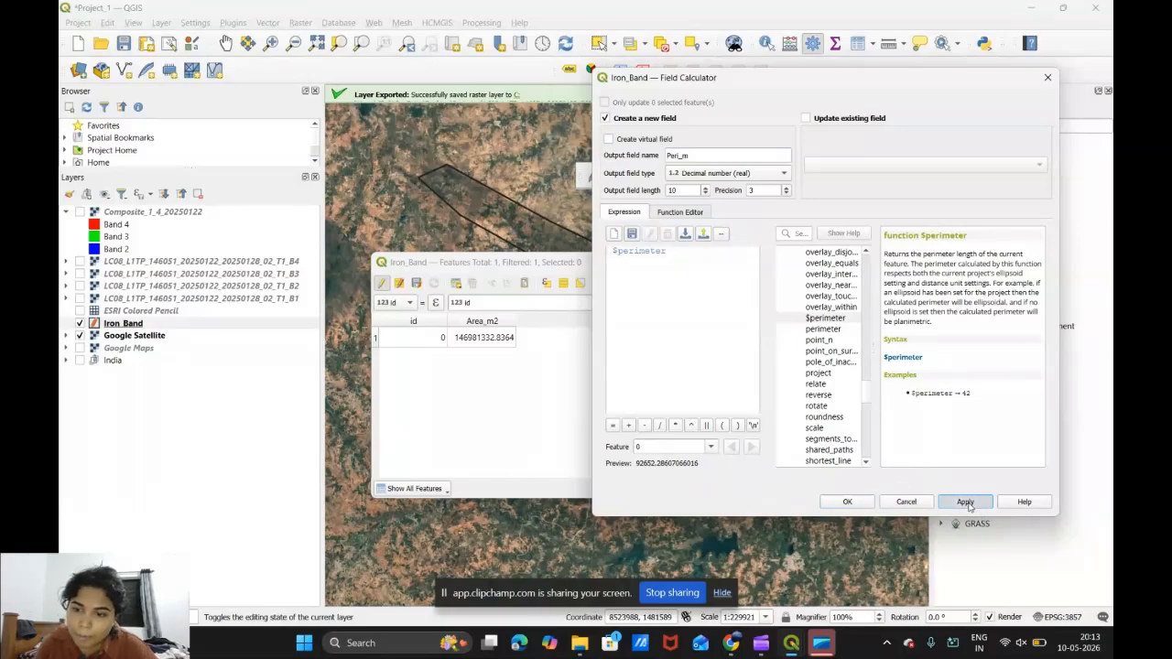
pyautogui.click(850, 502)
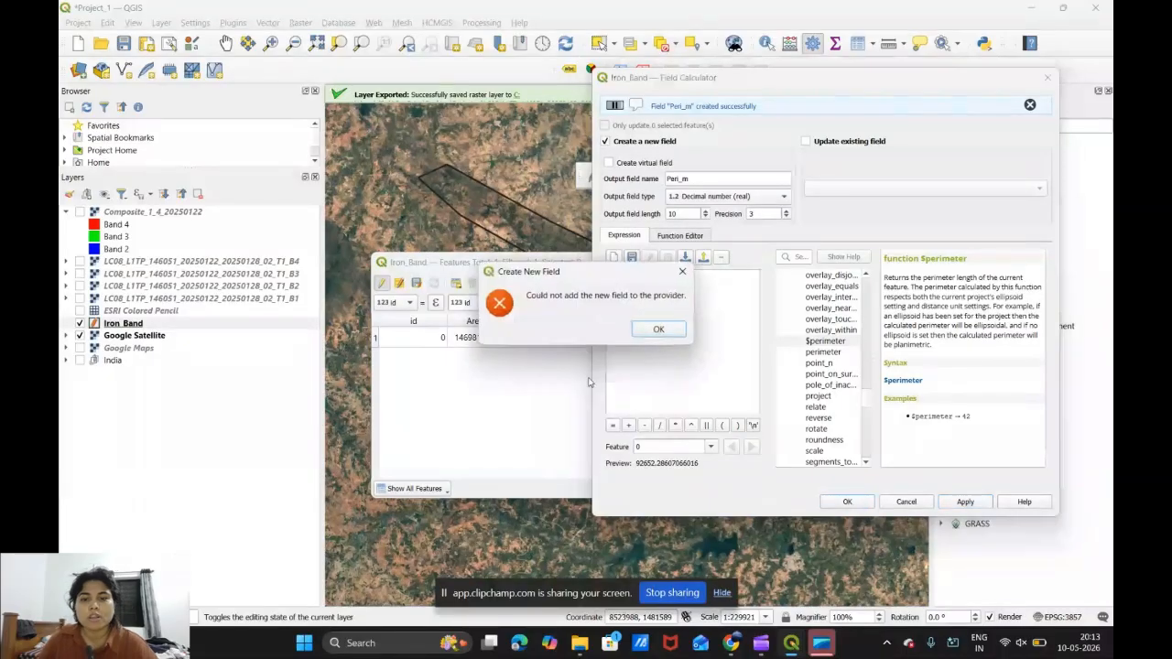
pyautogui.click(658, 329)
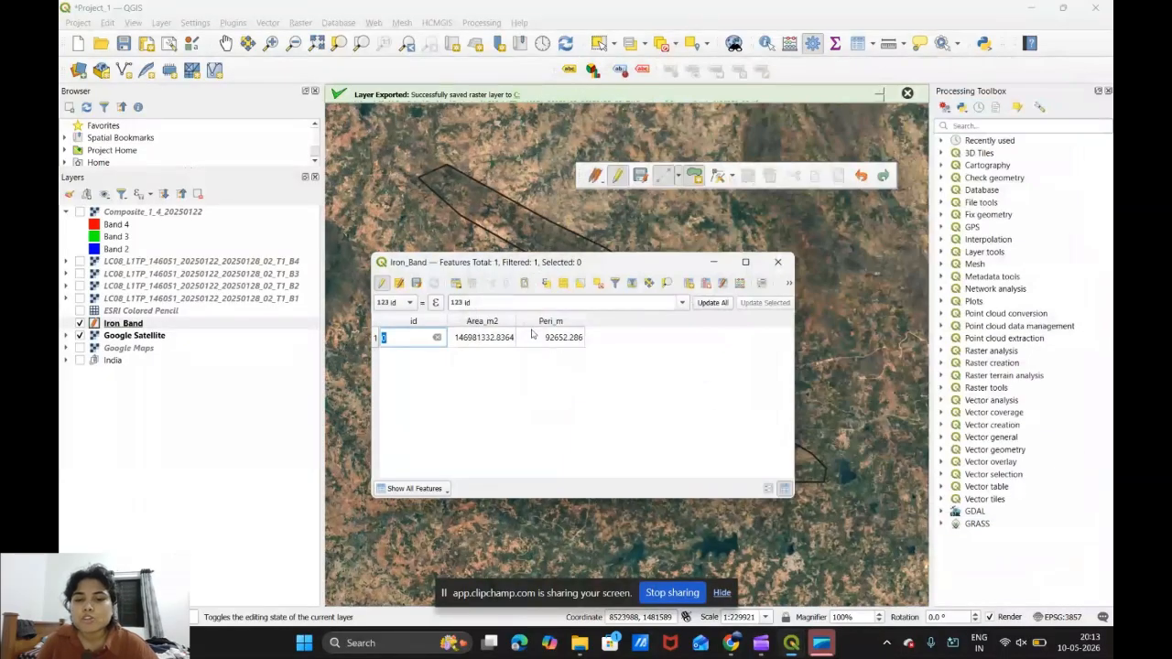
pyautogui.click(777, 263)
pyautogui.scroll(-2, 634, 344)
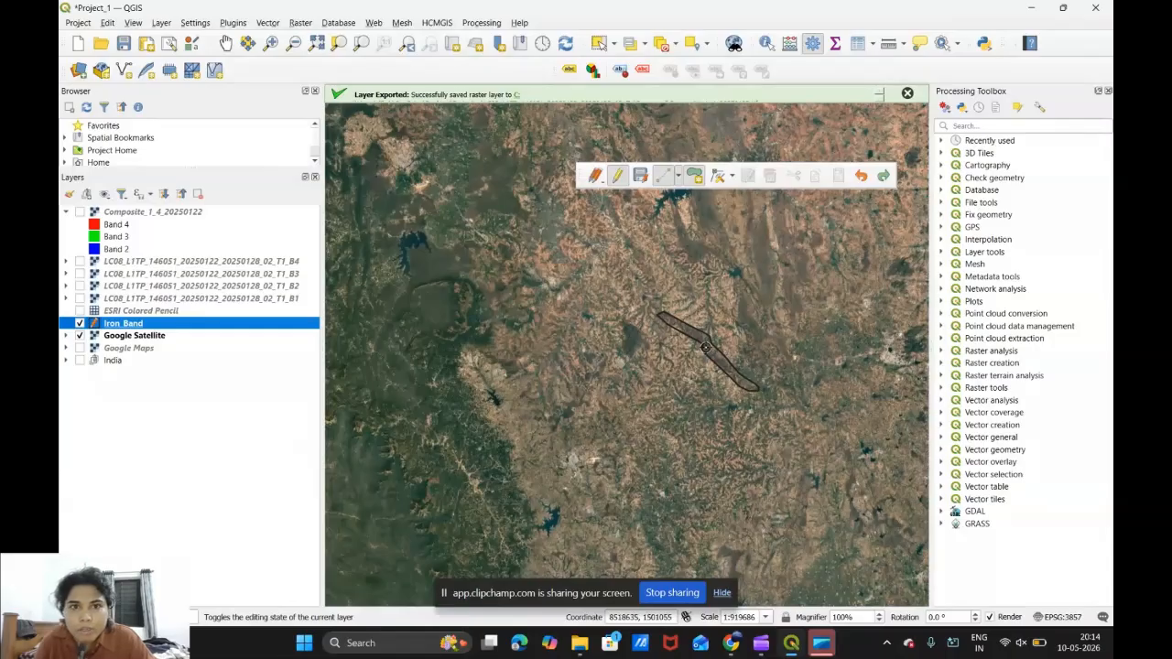
pyautogui.click(765, 647)
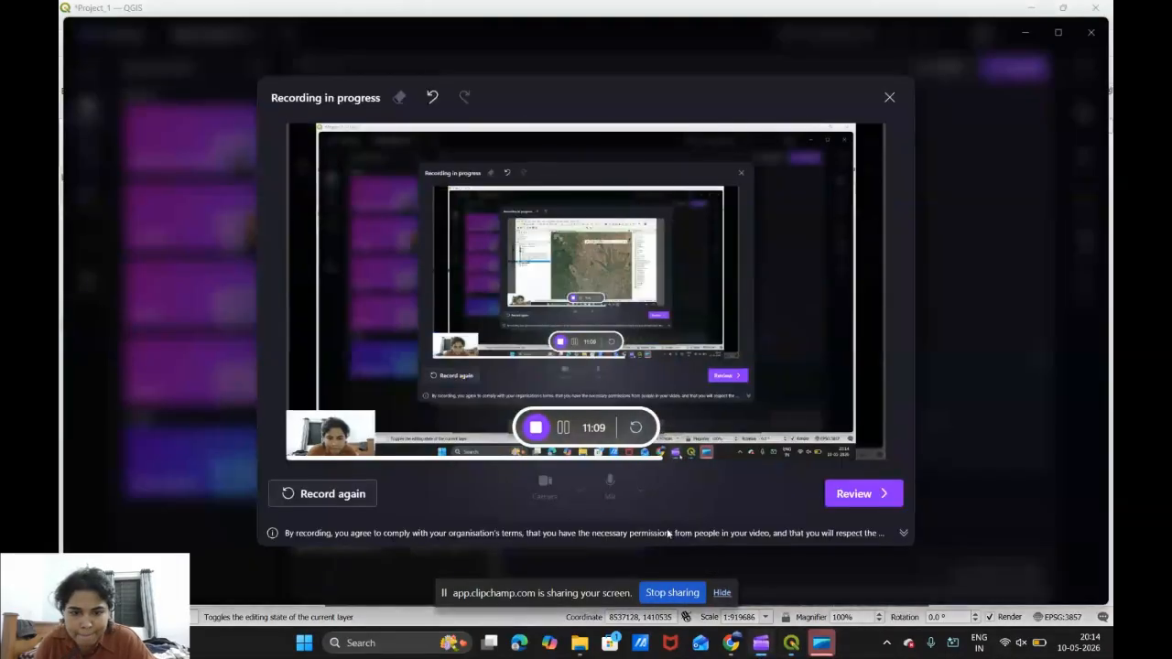